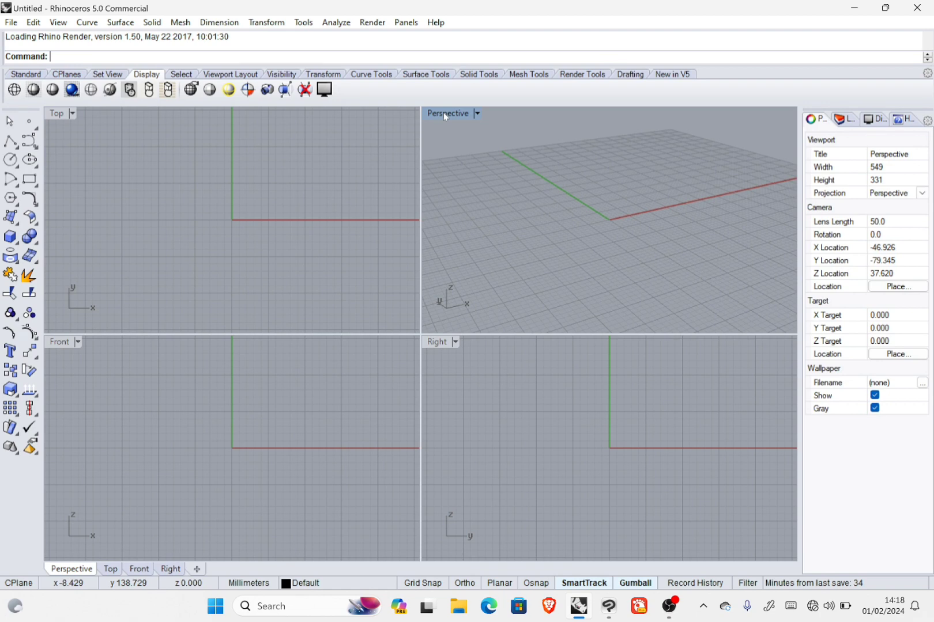
double_click(445, 114)
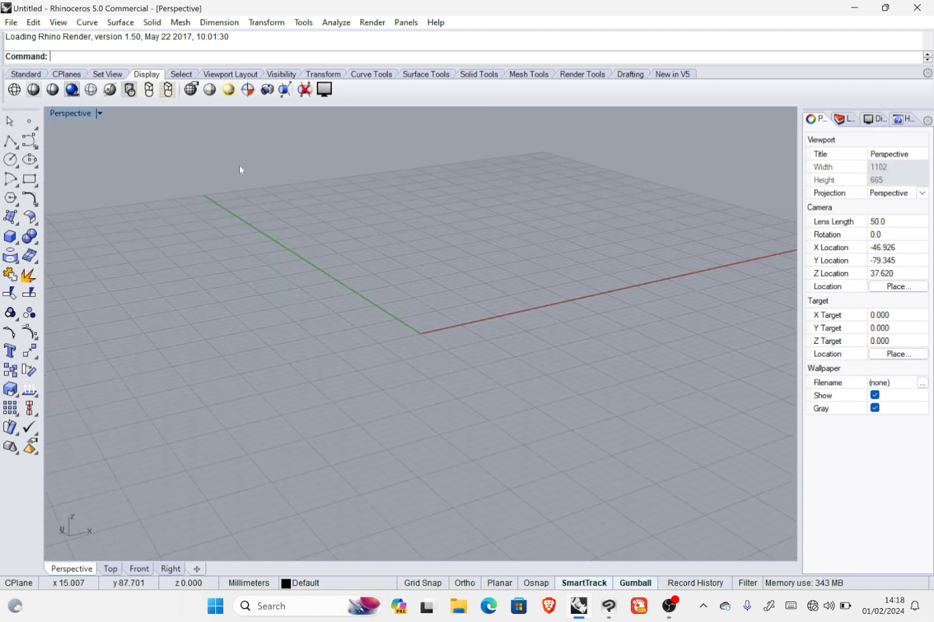
double_click(71, 114)
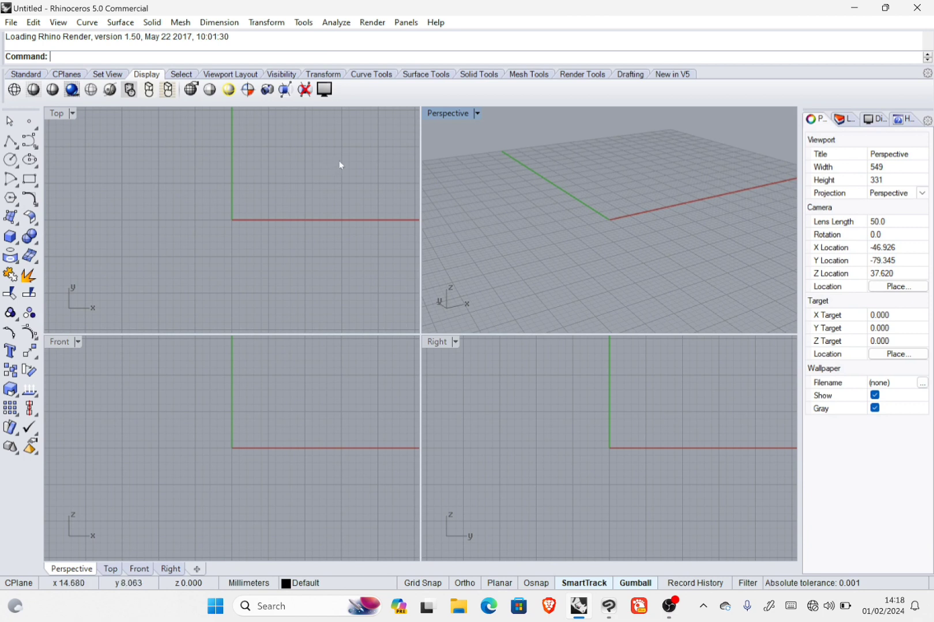
right_drag(330, 163, 309, 163)
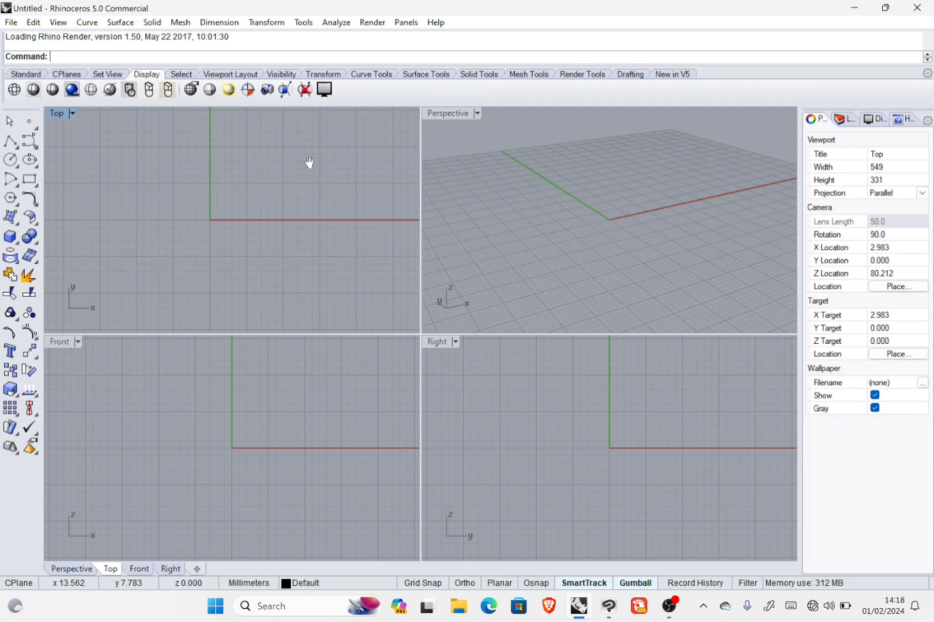
mouse_move(309, 162)
right_down()
mouse_move(314, 177)
mouse_move(281, 190)
mouse_move(213, 152)
mouse_move(266, 179)
mouse_move(254, 165)
mouse_move(305, 158)
mouse_move(304, 168)
right_up()
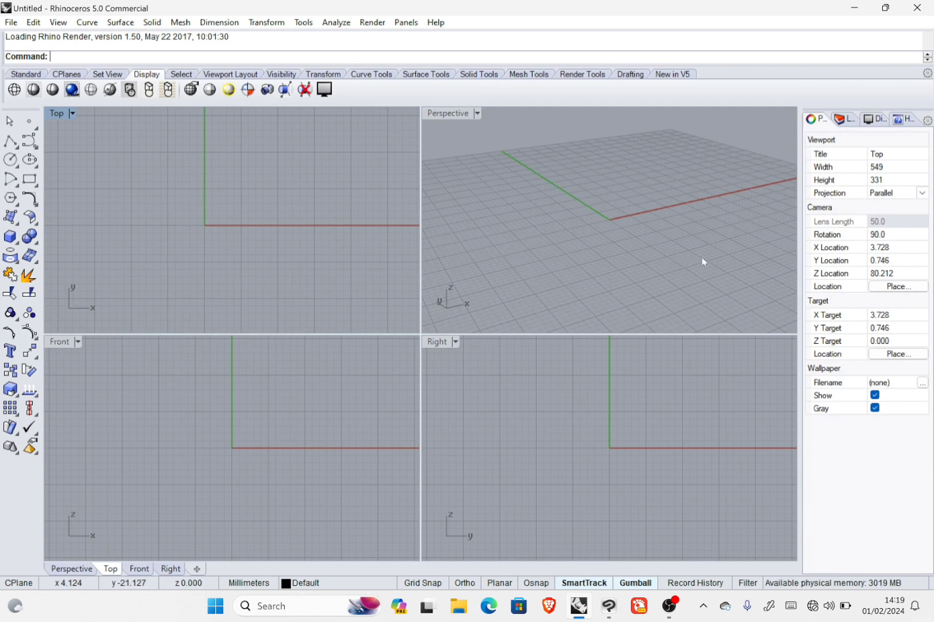
shift+right_drag(750, 233, 573, 233)
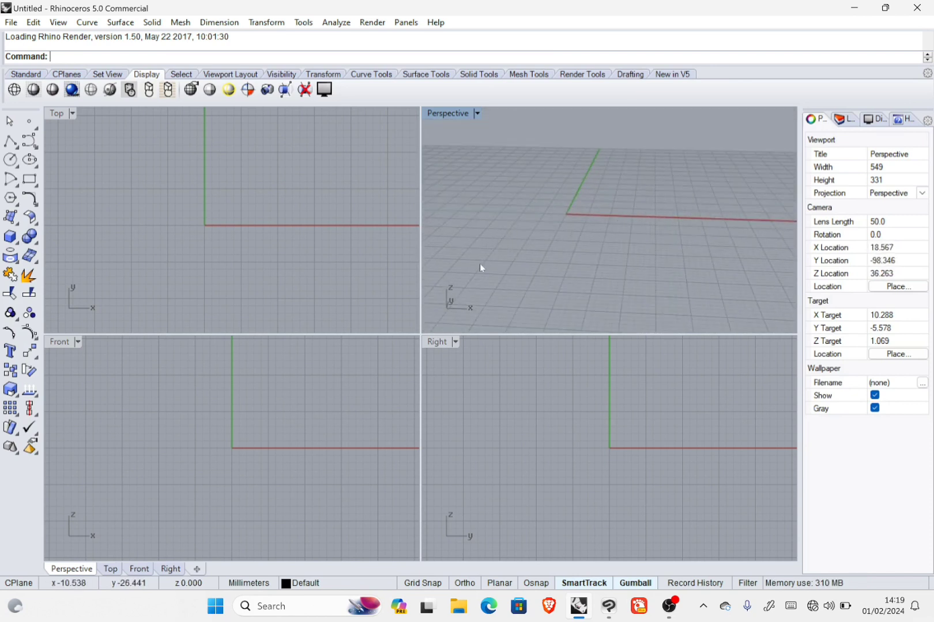
right_drag(454, 251, 648, 246)
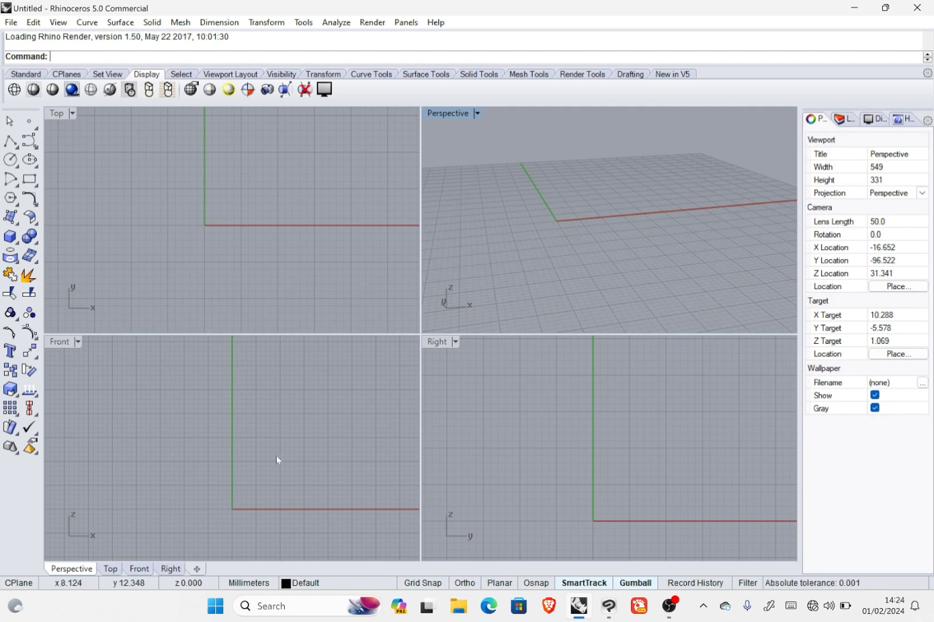
- Consult the wine glass profile sketch in Clip Studio Paint and maximize the Front viewport in Rhinoceros
click(608, 606)
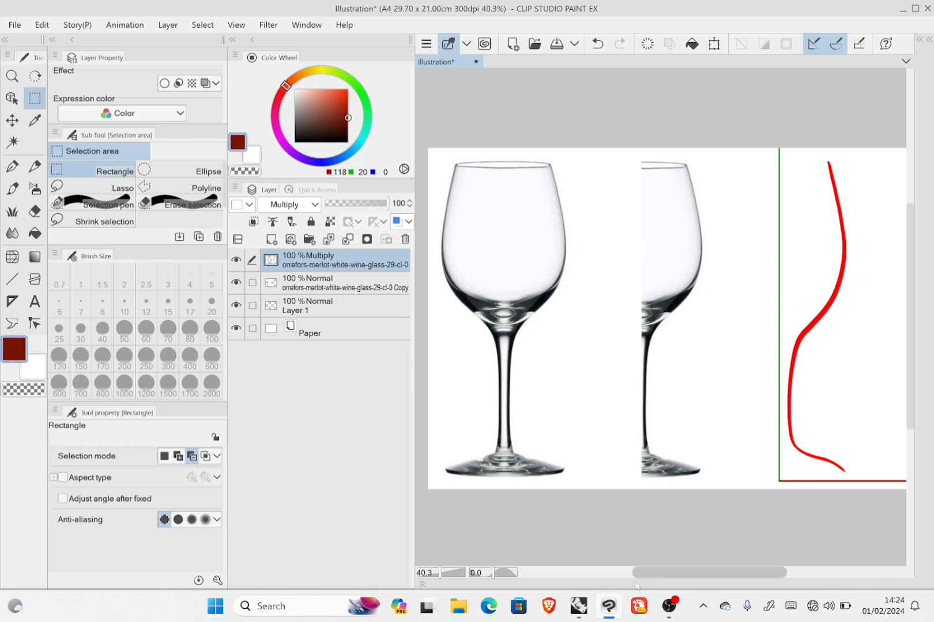
click(578, 607)
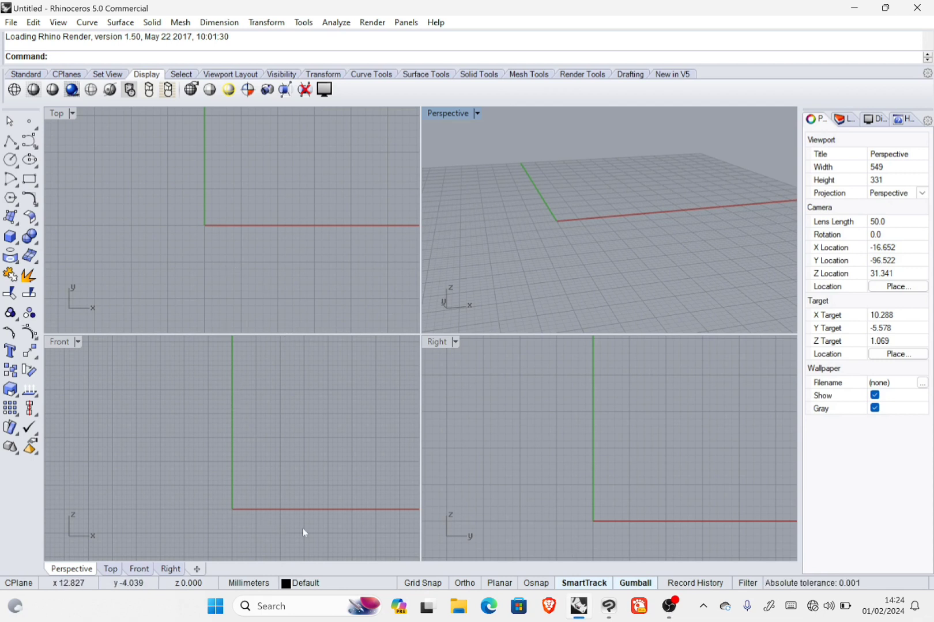
double_click(60, 343)
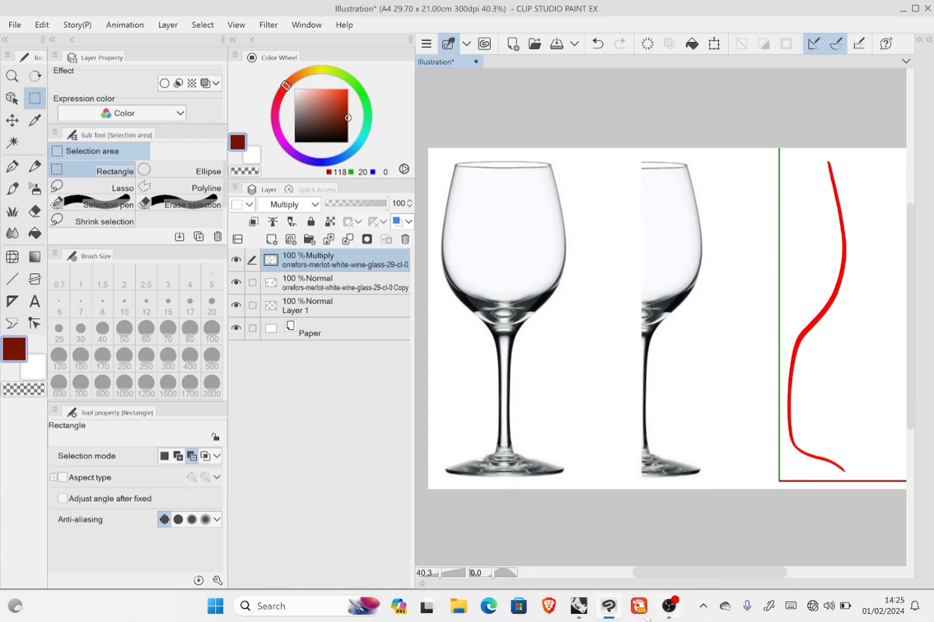
click(578, 606)
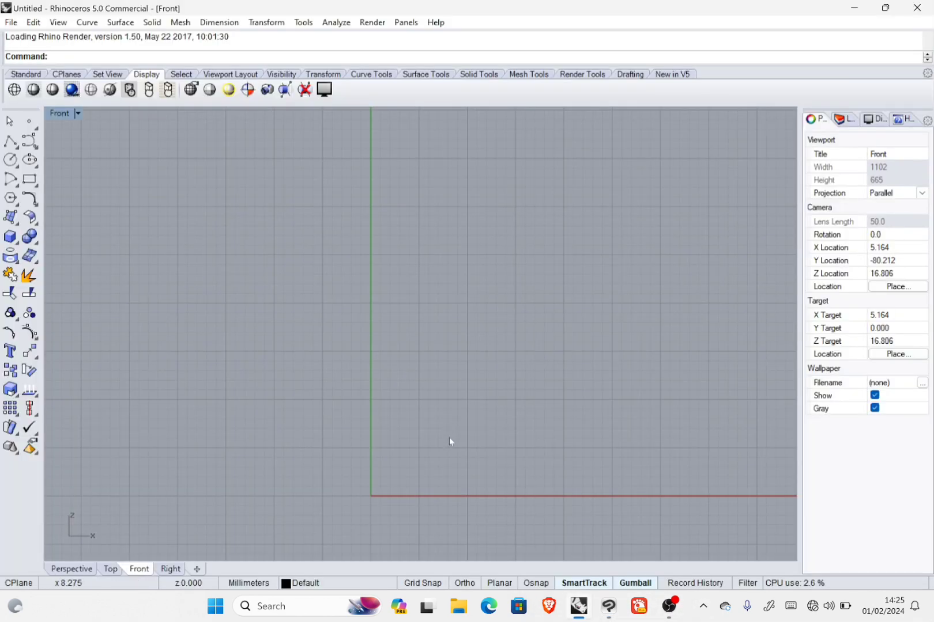
right_drag(427, 408, 467, 389)
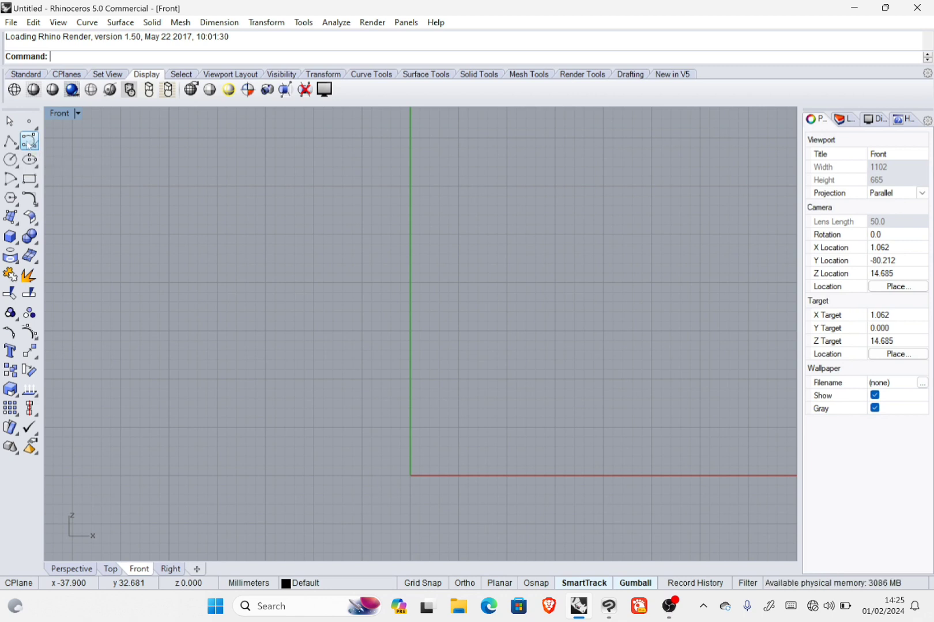
- Start a degree-3 curve from about x 5, z 25 mm and trace the bowl's half profile to the stem, checking the Clip Studio Paint sketch
click(29, 142)
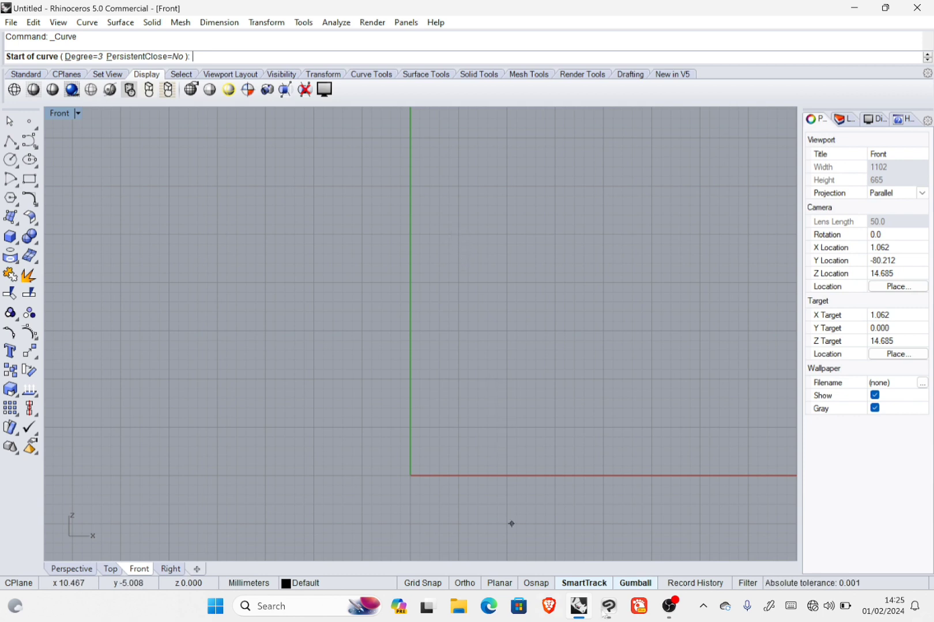
click(609, 616)
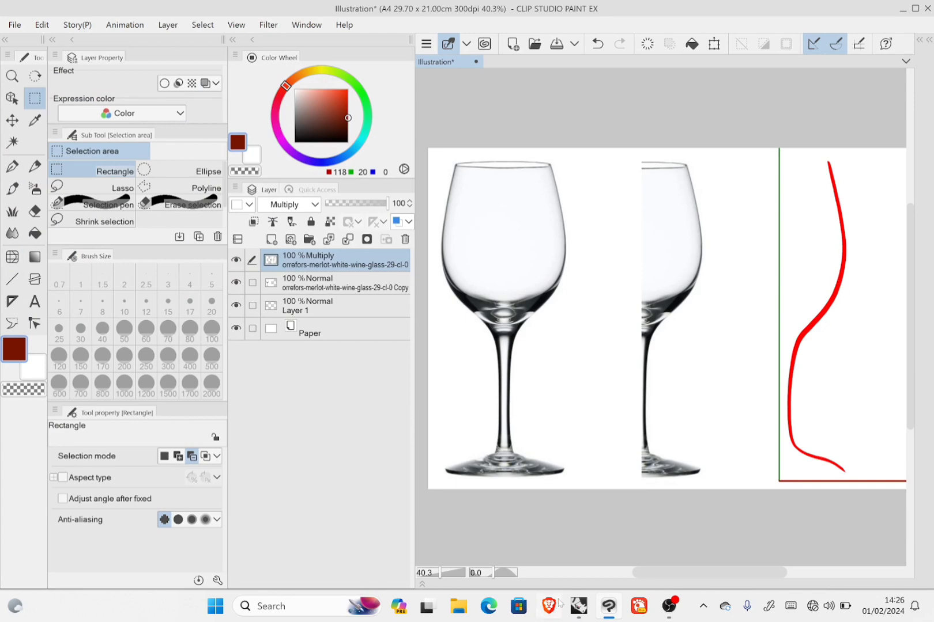
click(576, 609)
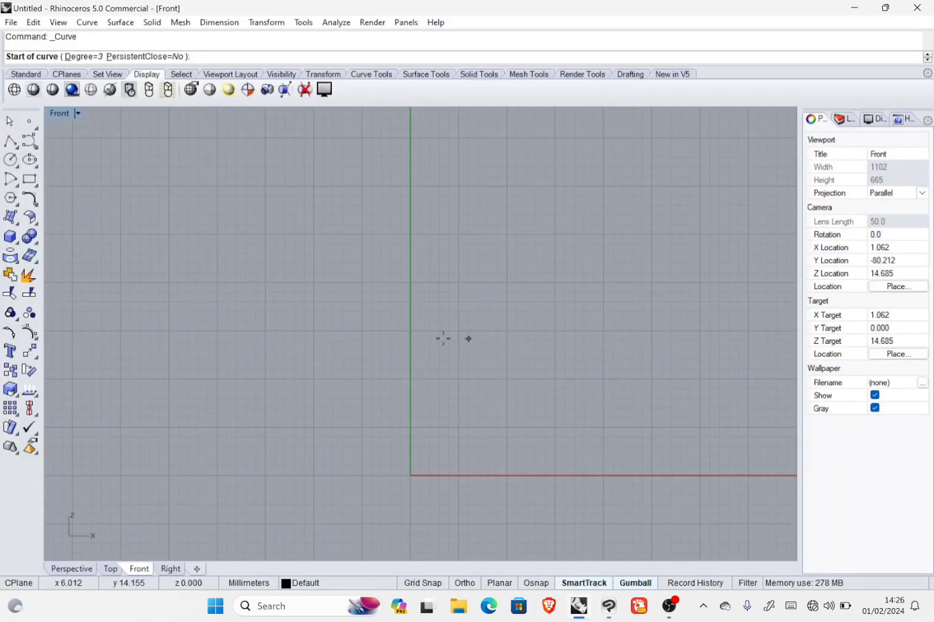
click(459, 235)
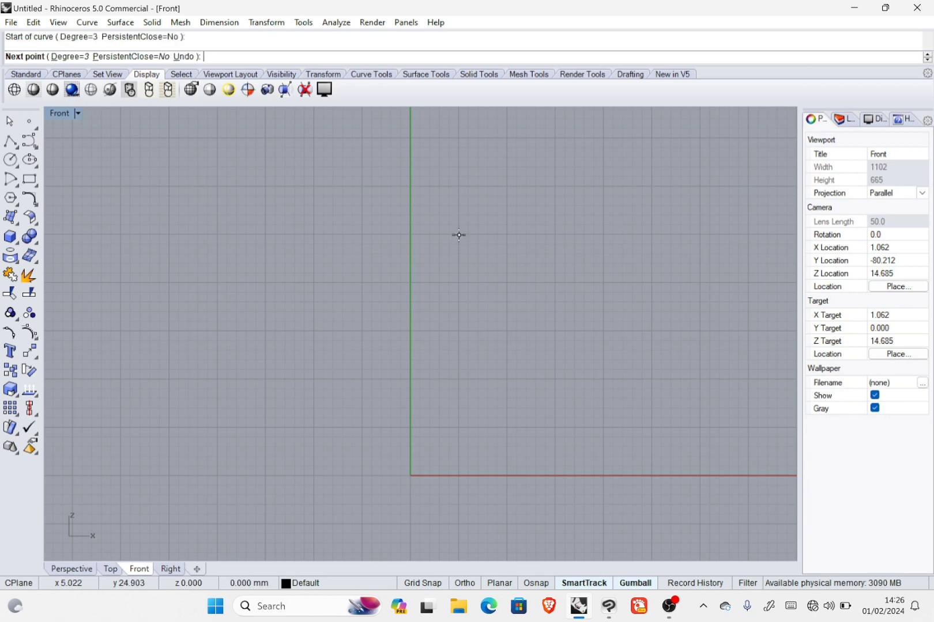
click(473, 350)
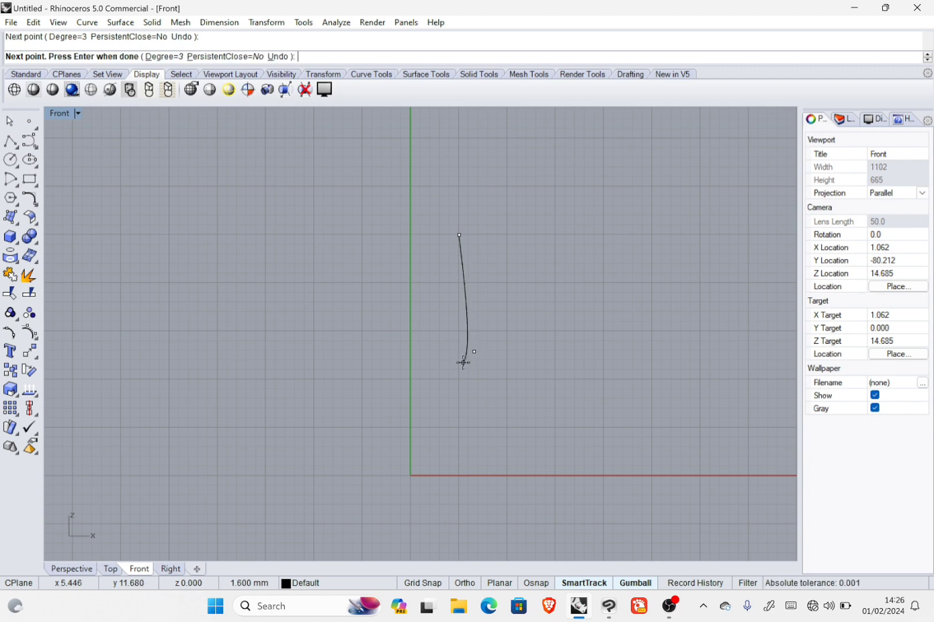
click(463, 362)
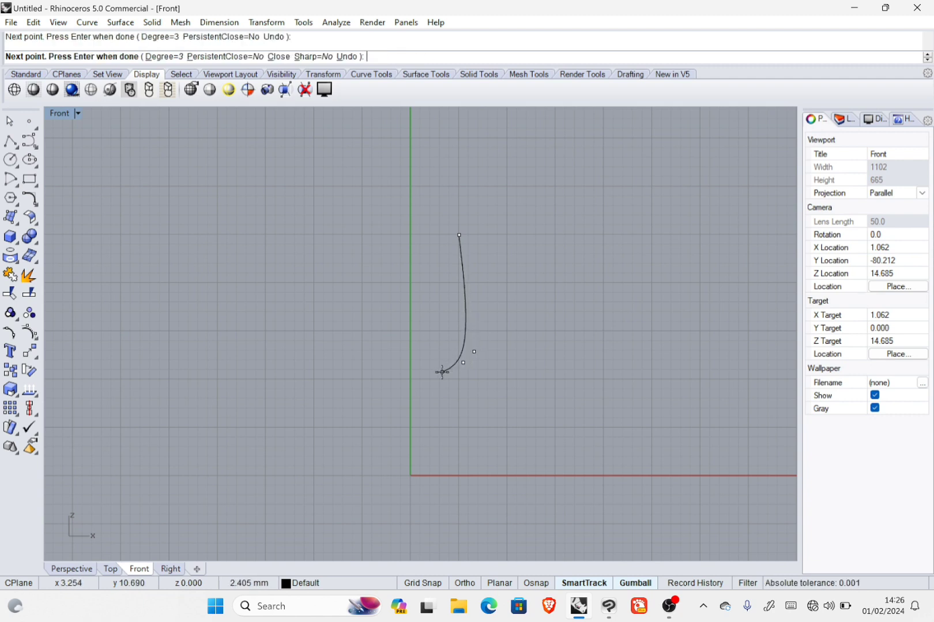
click(441, 372)
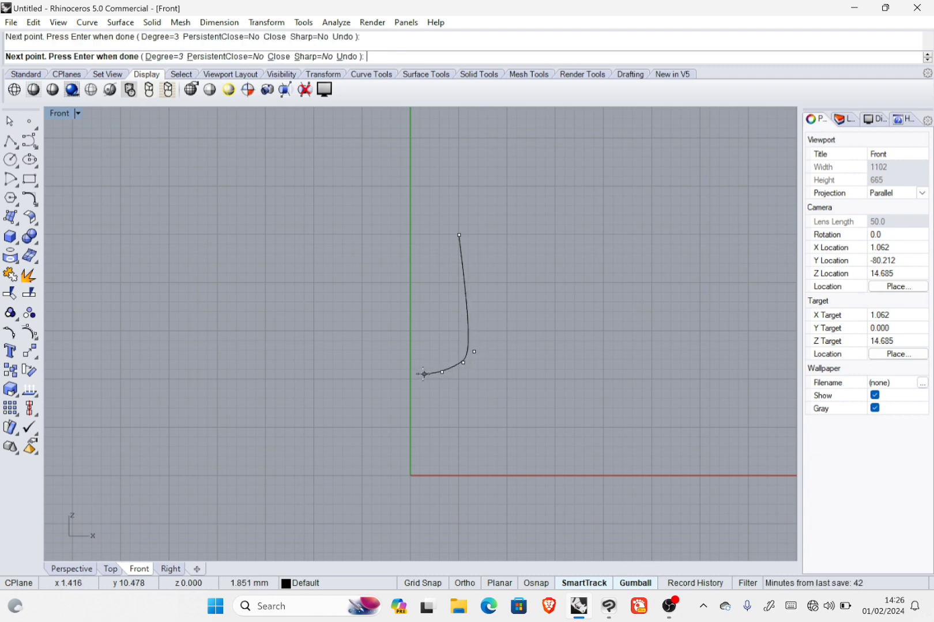
click(418, 376)
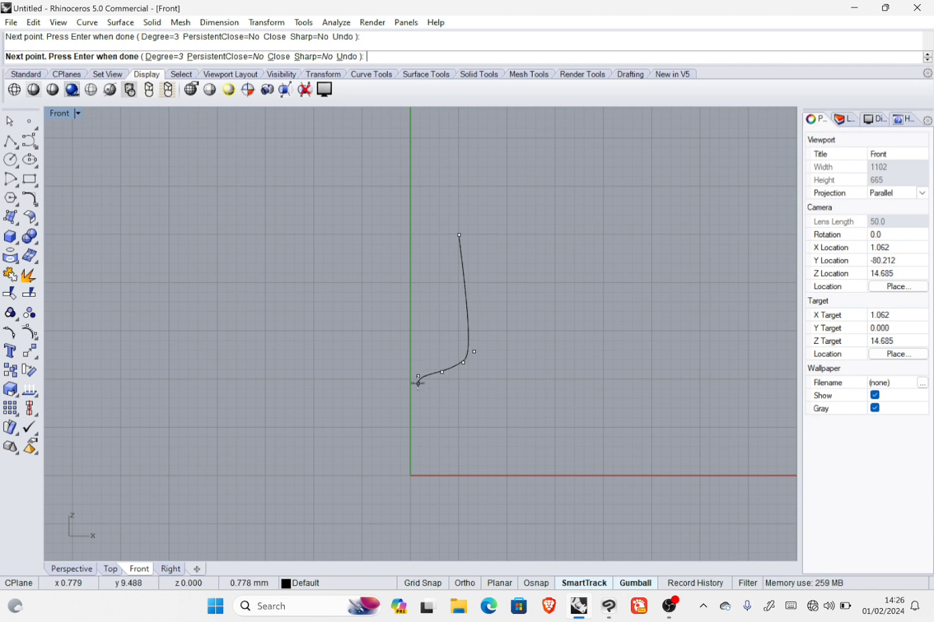
- Continue the curve down the stem and out along the foot to about x 5.7 mm on the ground line, and finish it
click(421, 465)
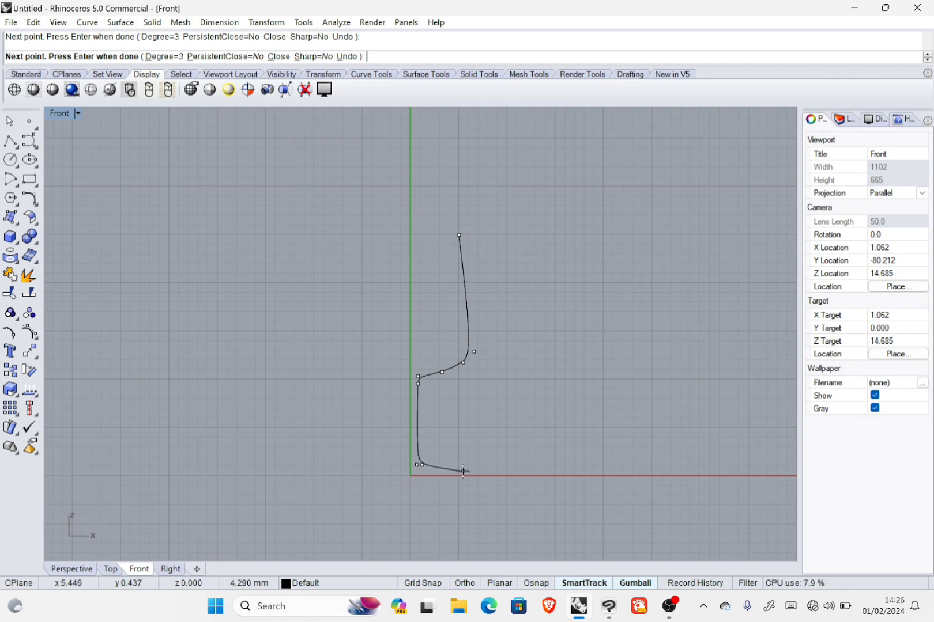
click(465, 471)
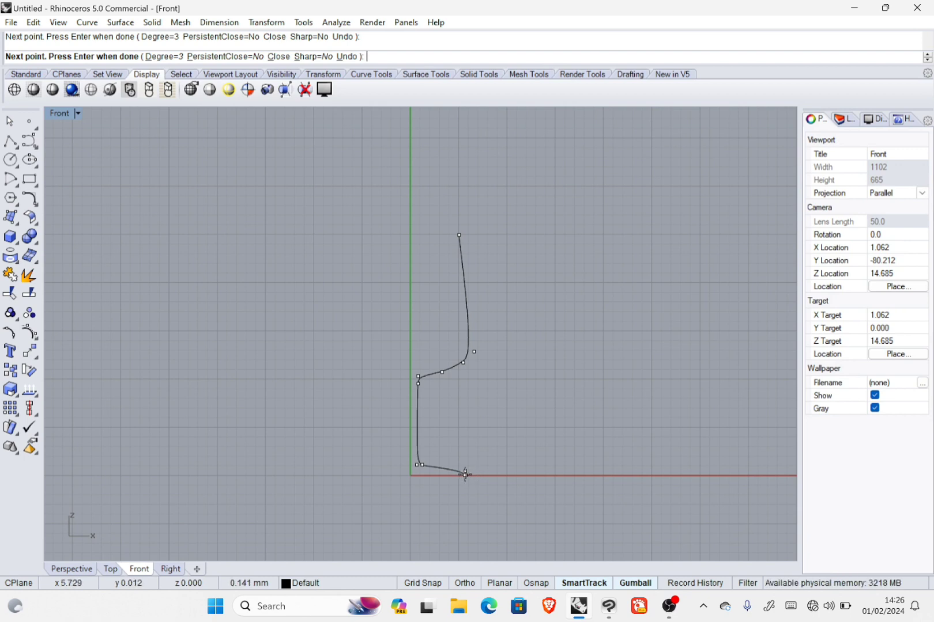
key(Return)
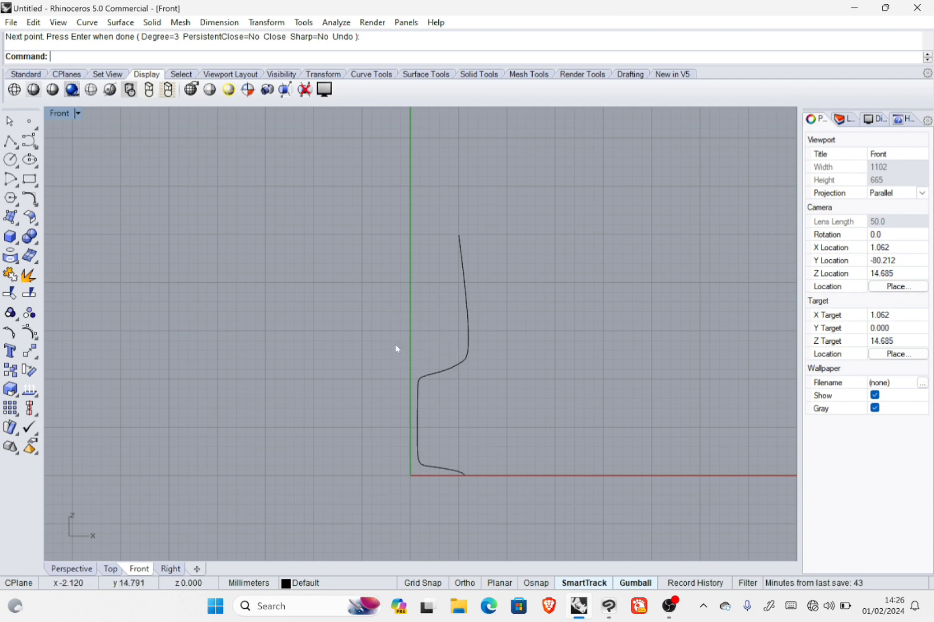
key(Return)
- Turn off Gumball and set up a Revolve of the profile curve around a vertical axis starting at 0, constrained with Ortho
click(447, 369)
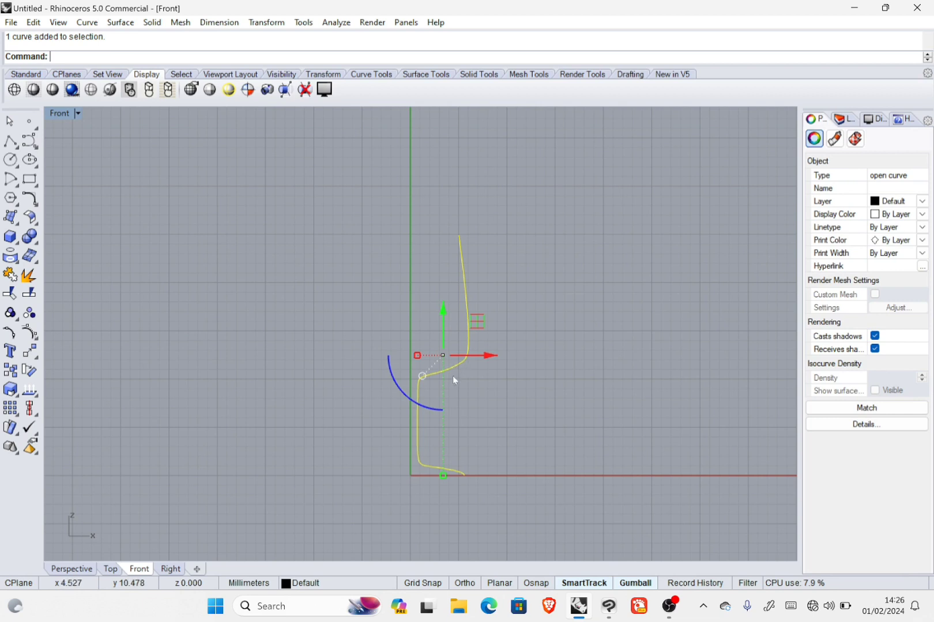
click(634, 583)
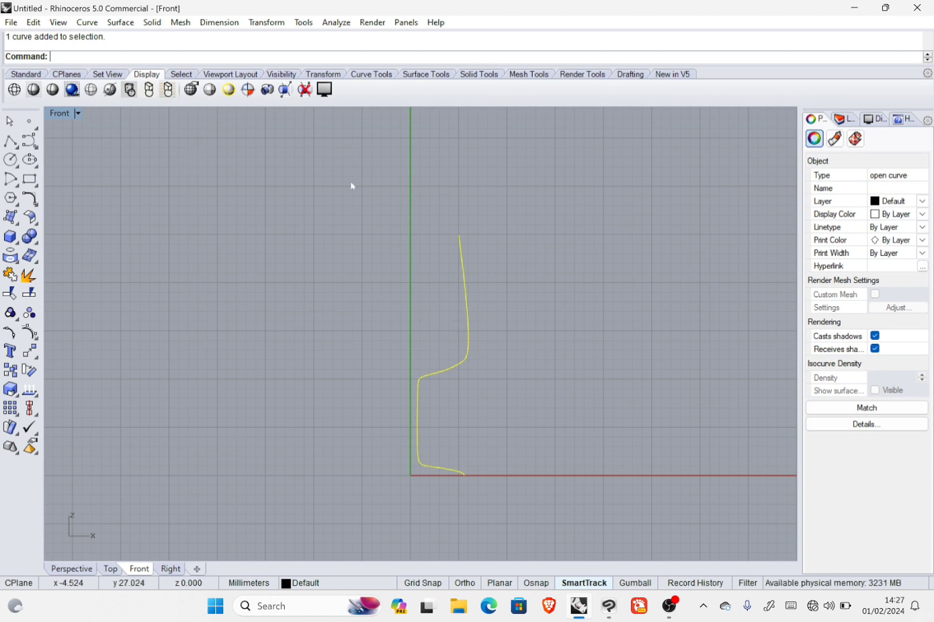
click(125, 25)
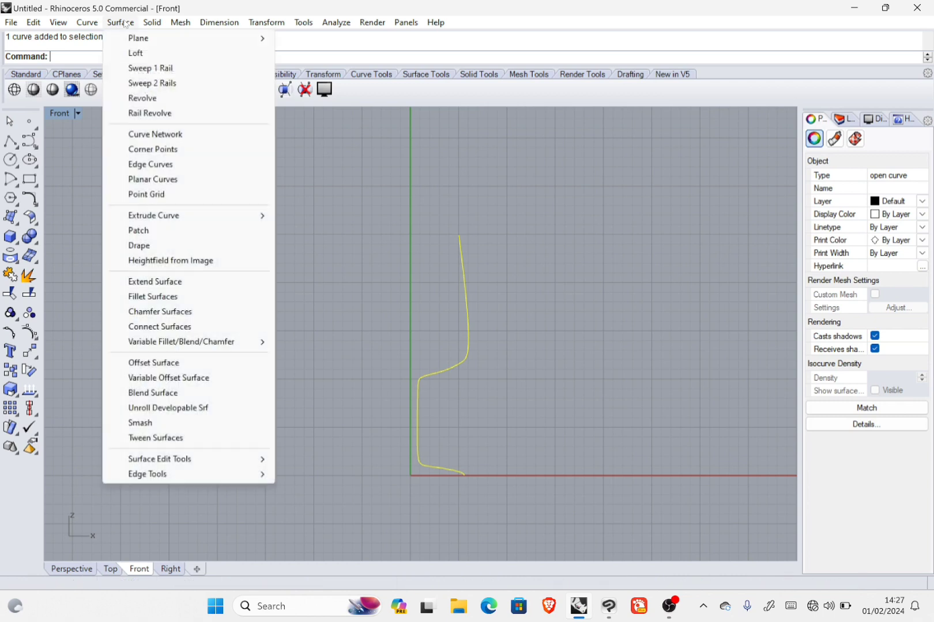
click(159, 102)
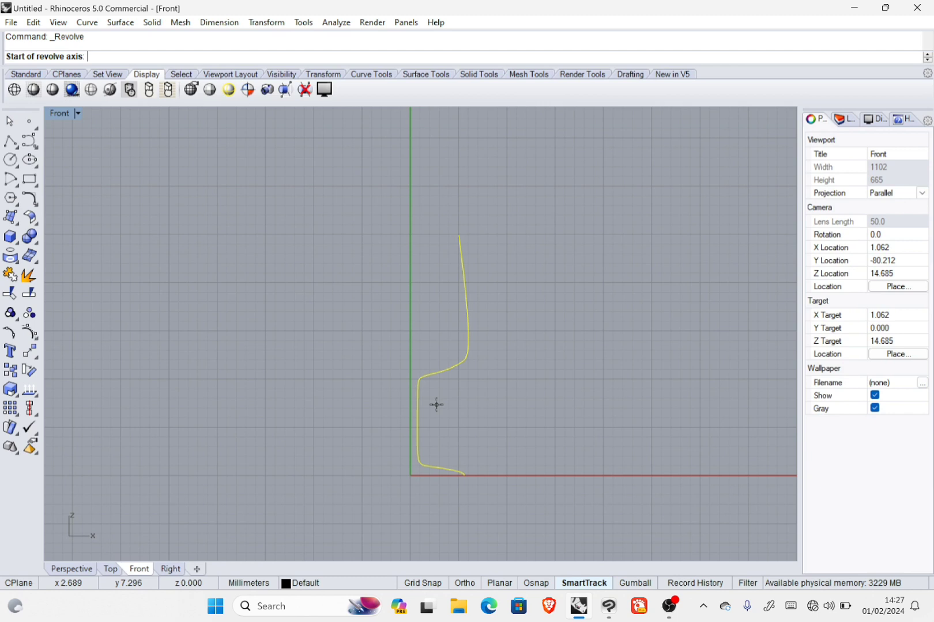
text(0)
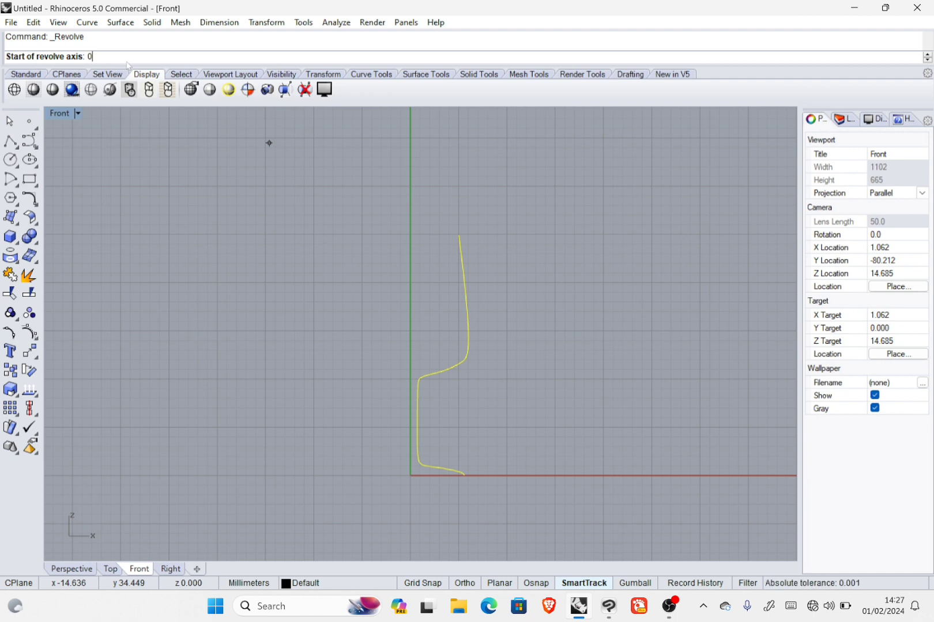
key(Return)
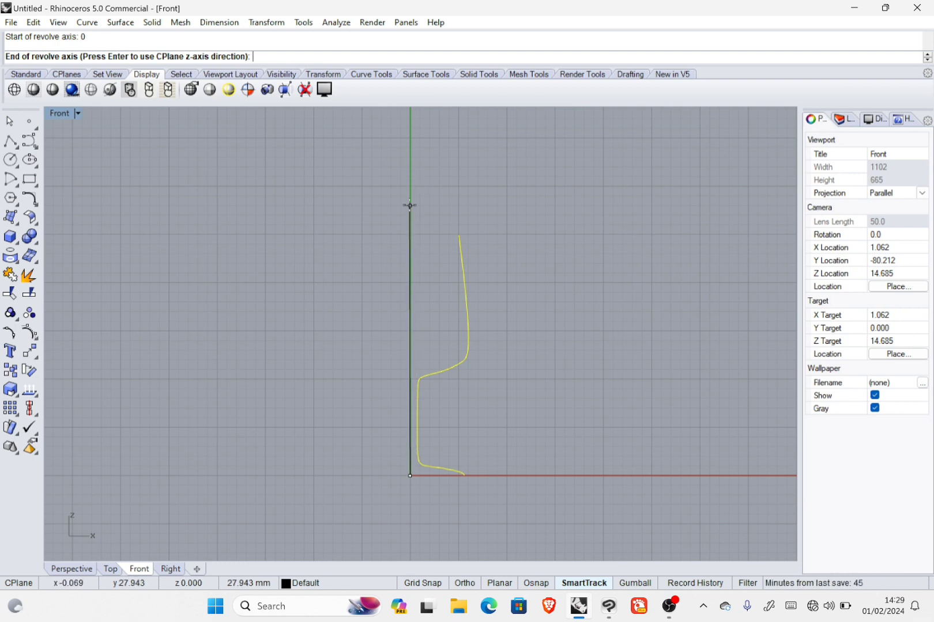
key(F8)
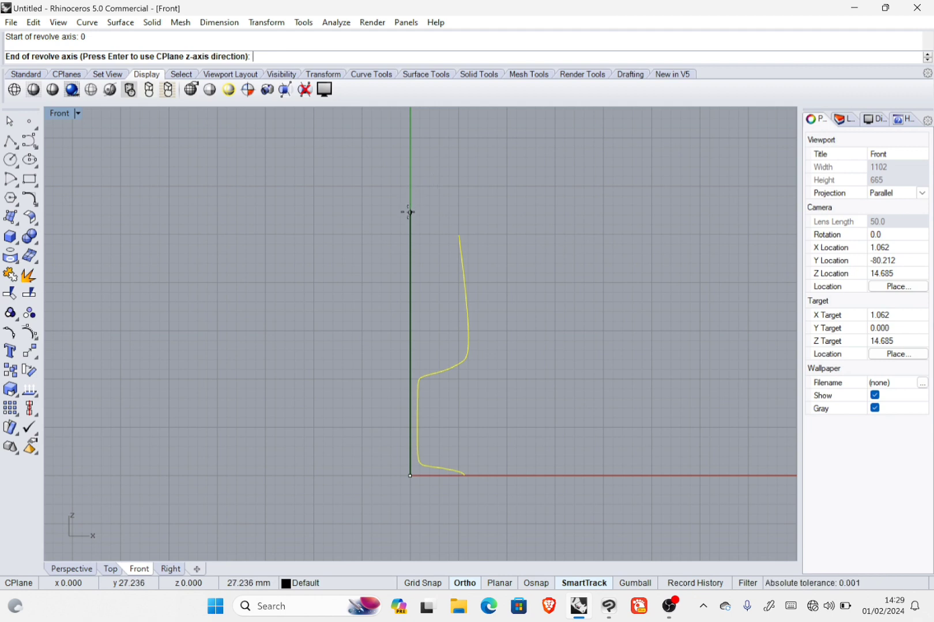
click(409, 204)
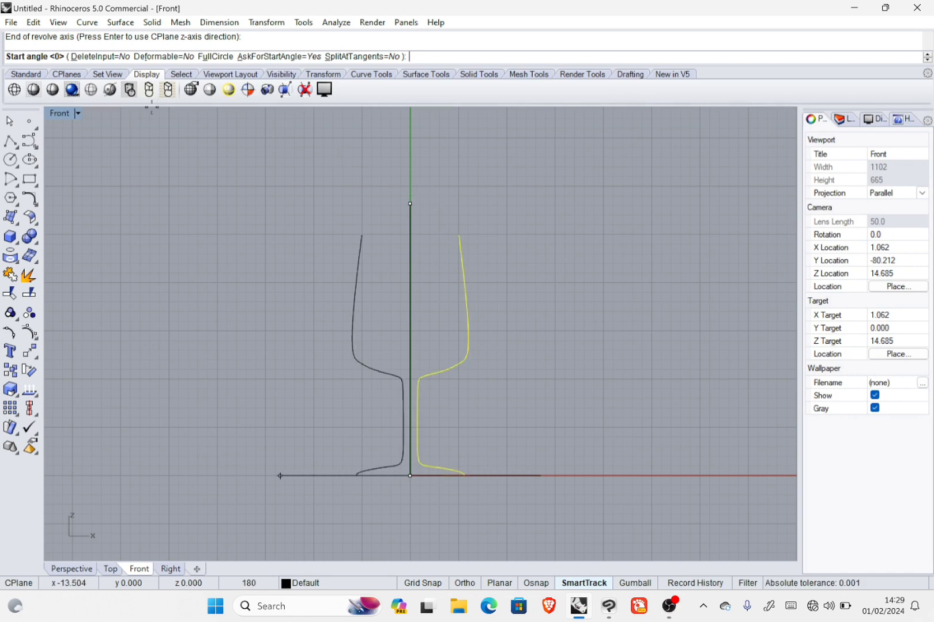
- Restore the four-viewport layout and revolve the profile from start angle 0 through 360 degrees to form the wine glass
double_click(58, 113)
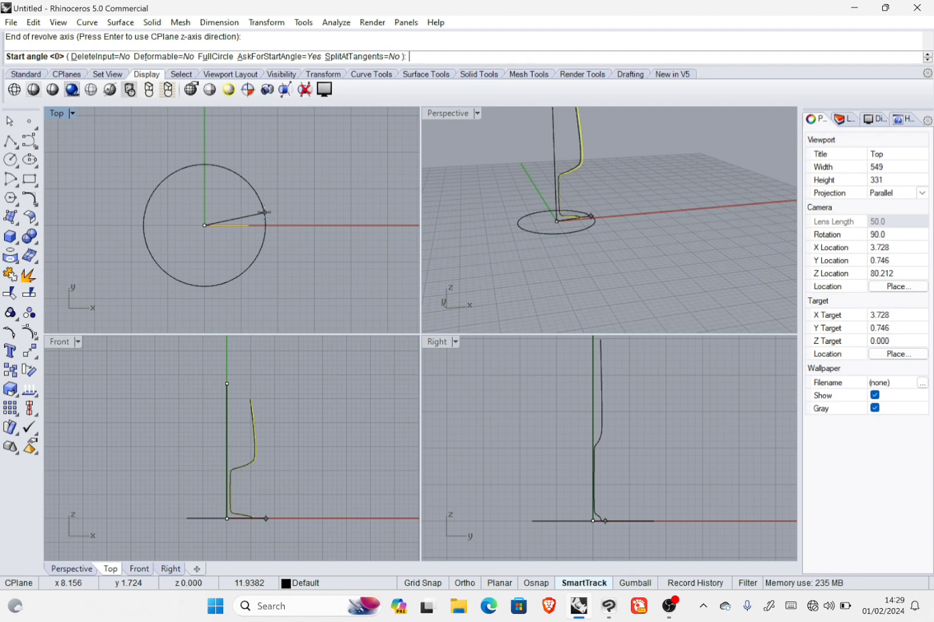
text(o)
key(BackSpace)
text(0)
key(Return)
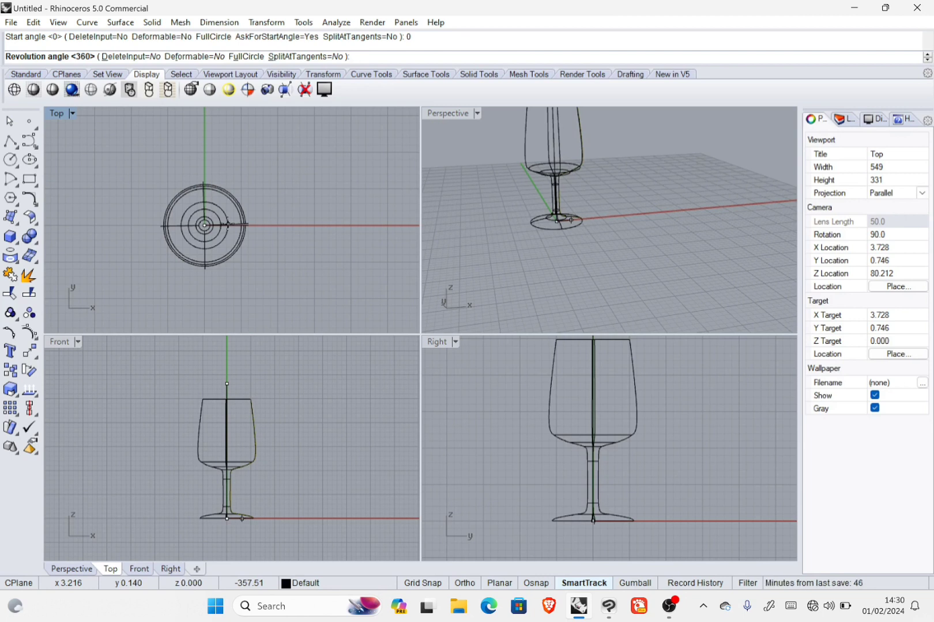
text(360)
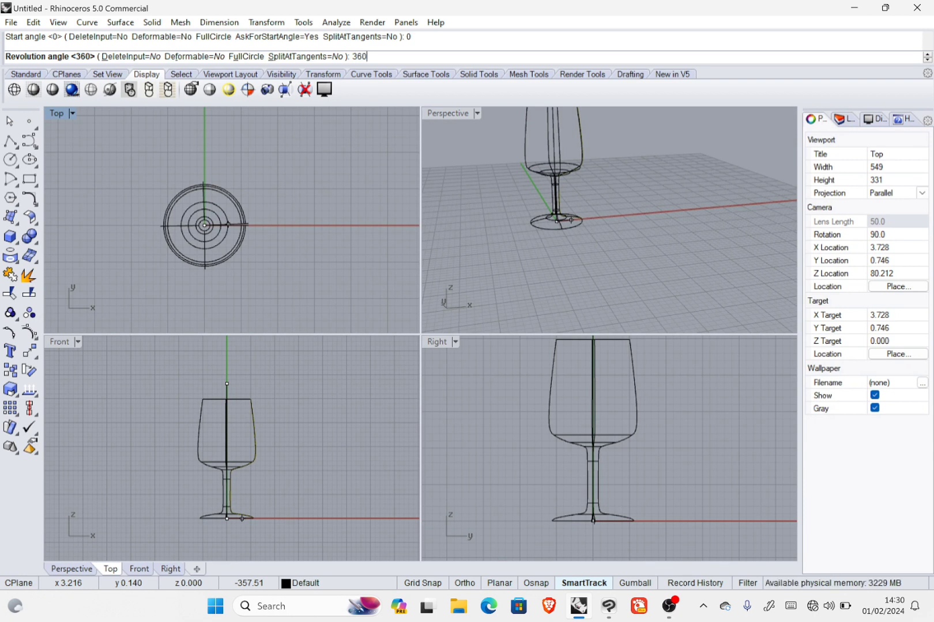
key(Return)
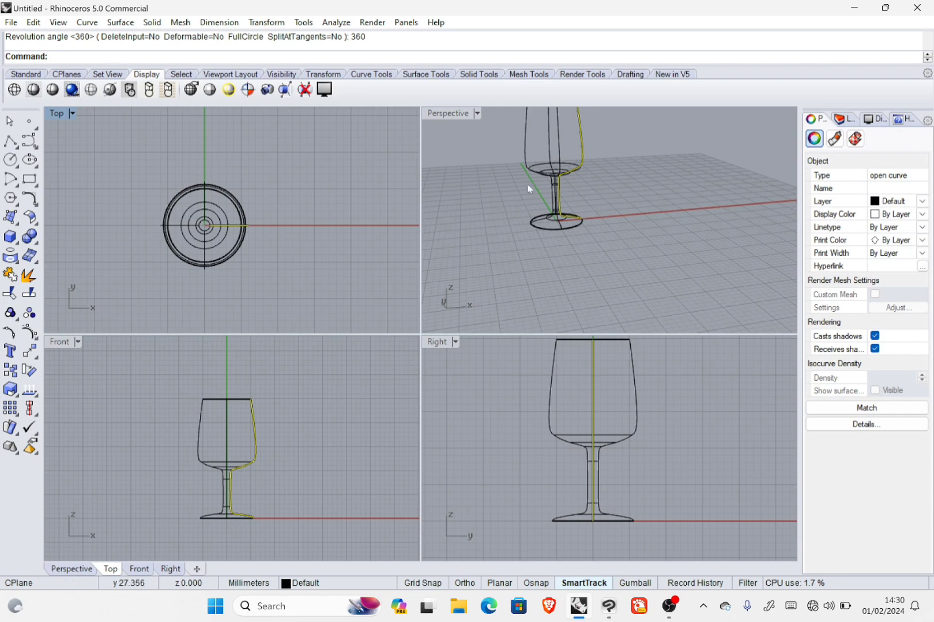
mouse_move(527, 184)
shift+right_down()
mouse_move(519, 225)
mouse_move(533, 203)
shift+right_up()
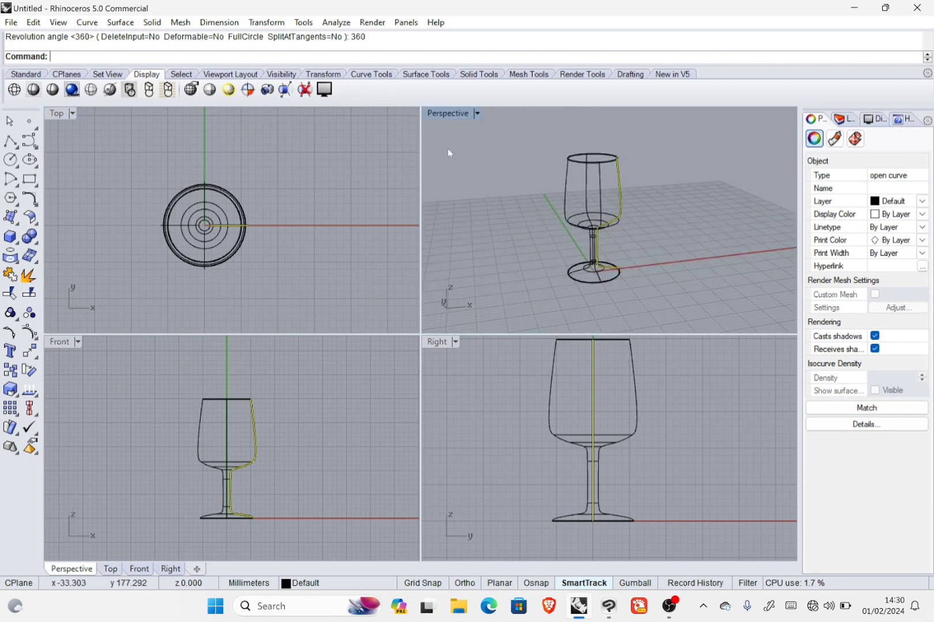
- Maximize the Perspective viewport, shade it, and examine the revolved glass from above, the side and below, including the rim
double_click(437, 113)
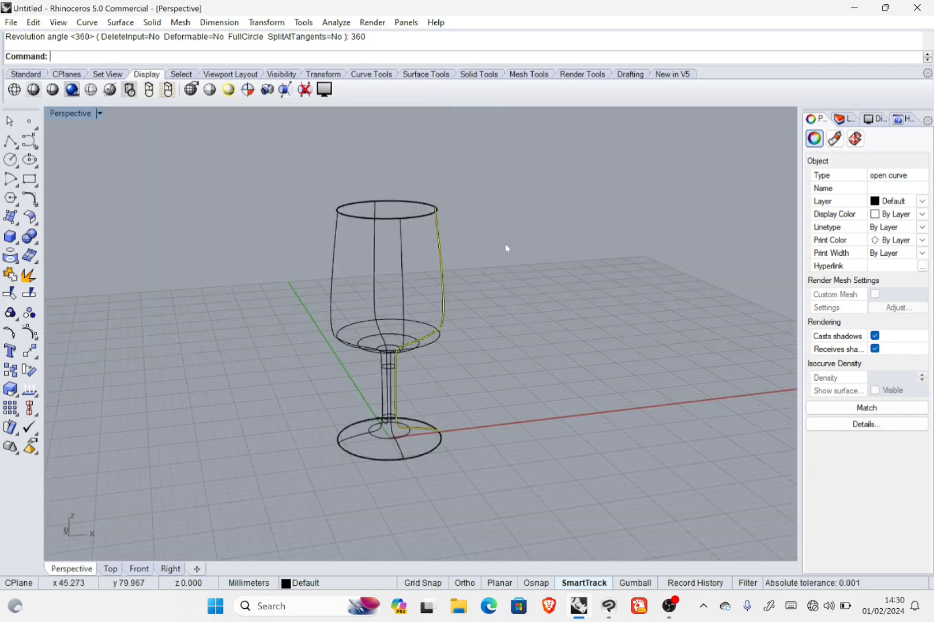
right_drag(505, 247, 542, 292)
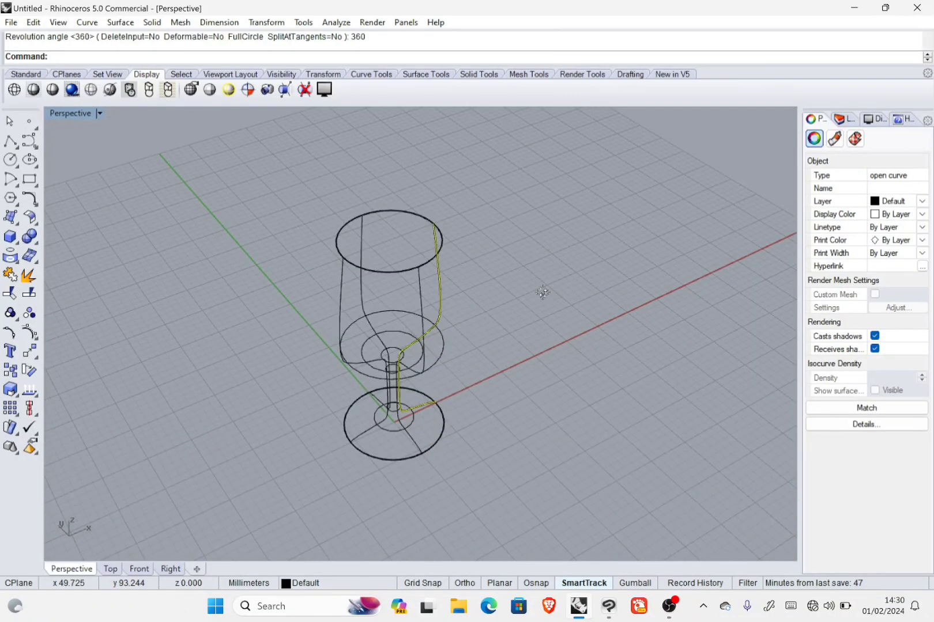
right_drag(480, 352, 77, 82)
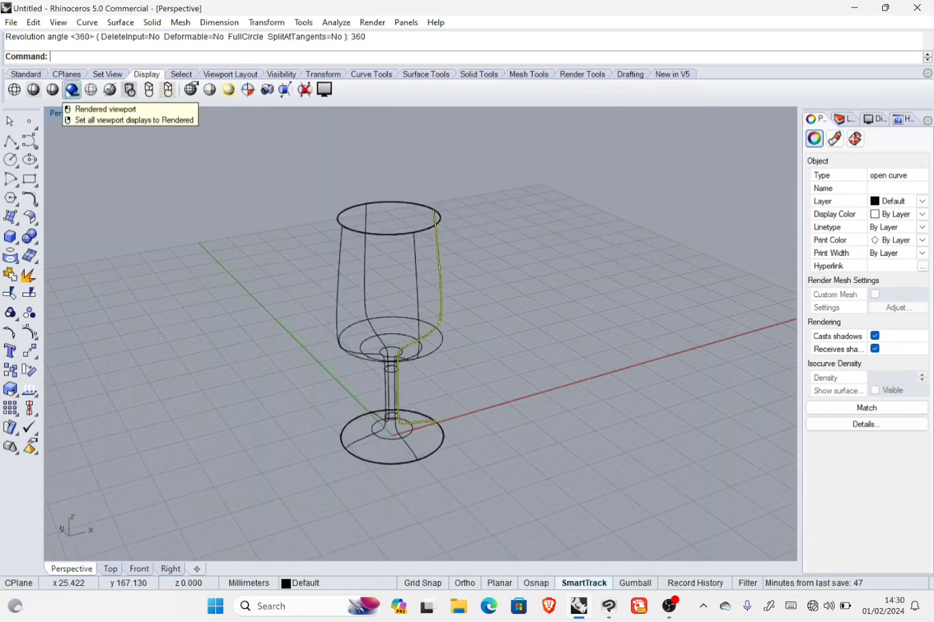
click(53, 90)
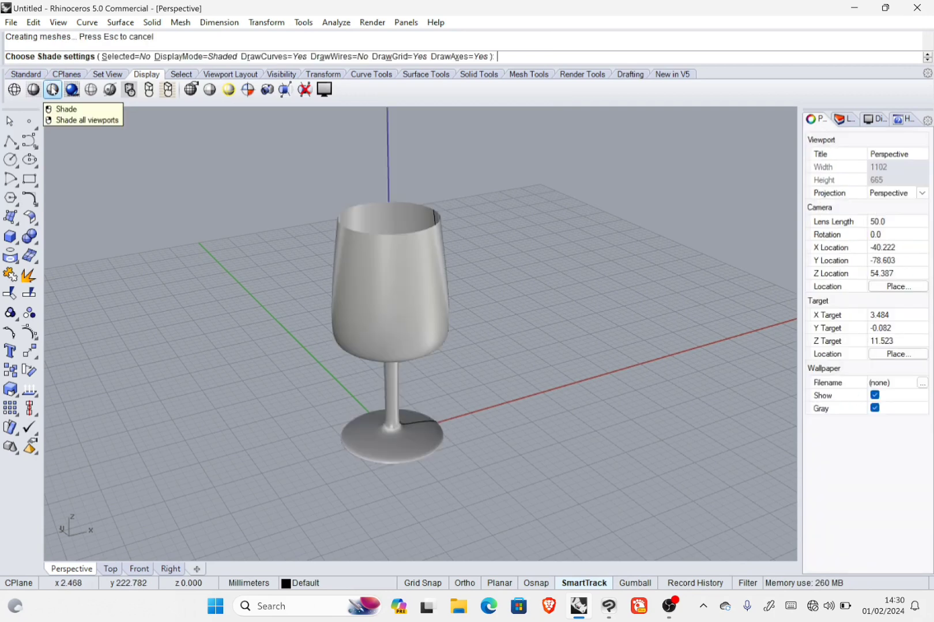
right_drag(475, 292, 544, 414)
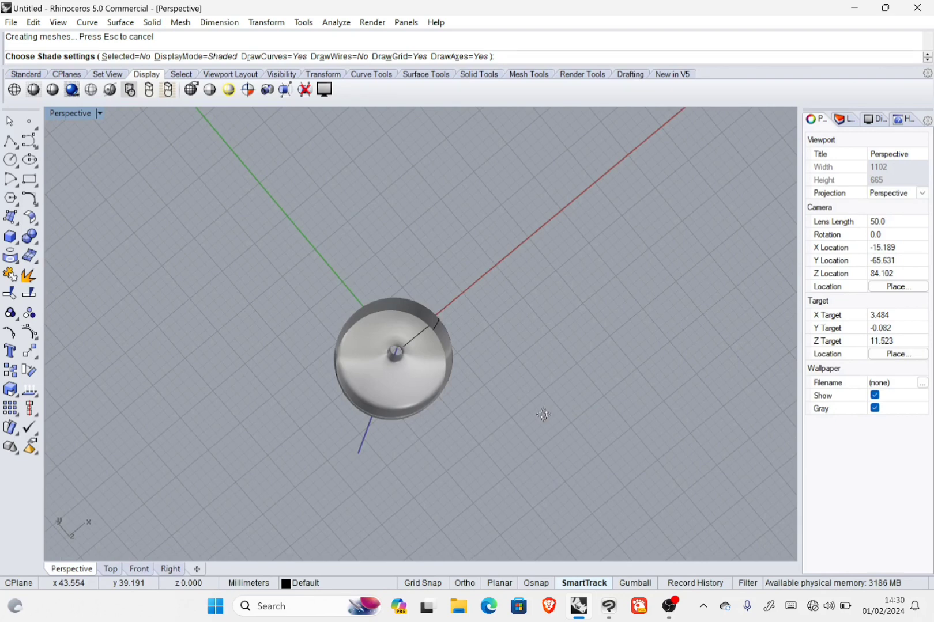
right_drag(543, 414, 469, 483)
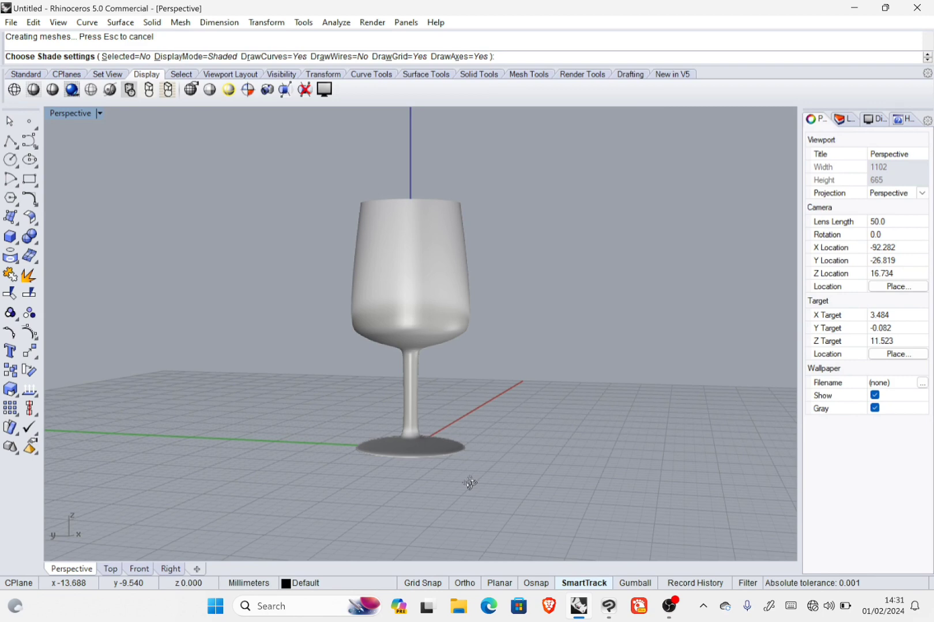
right_drag(470, 483, 476, 370)
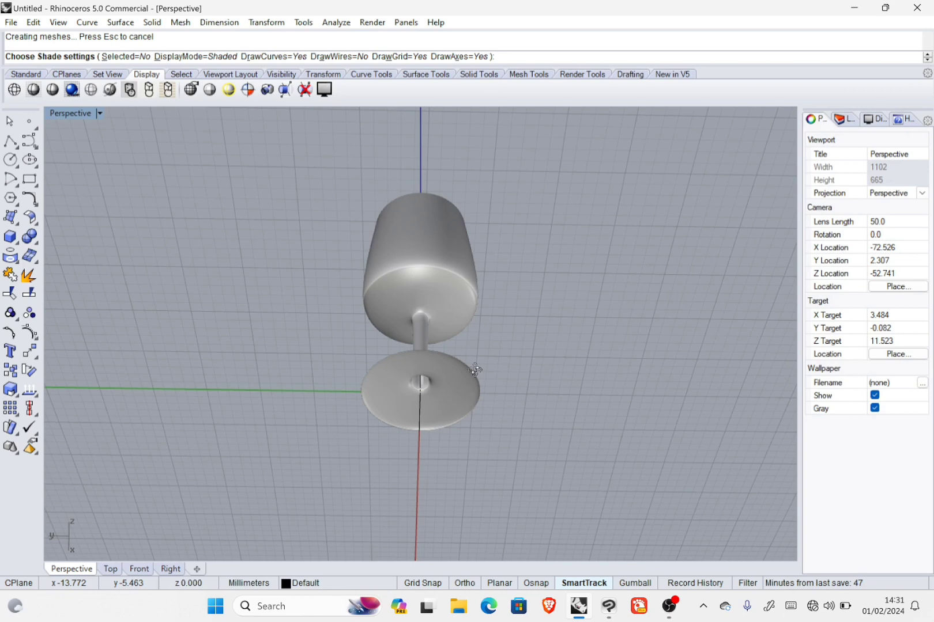
right_drag(475, 370, 438, 466)
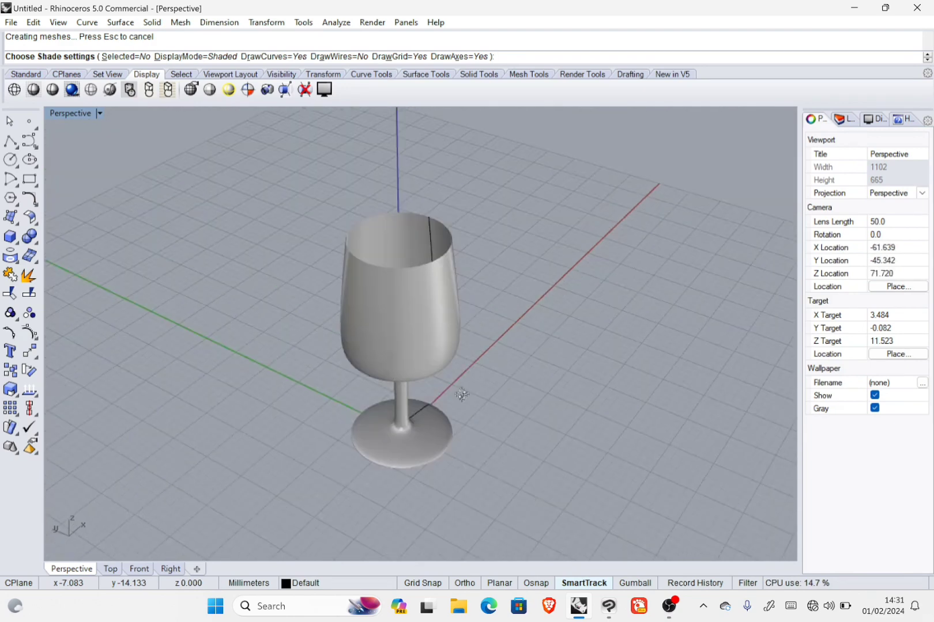
scroll(391, 229, up, 3)
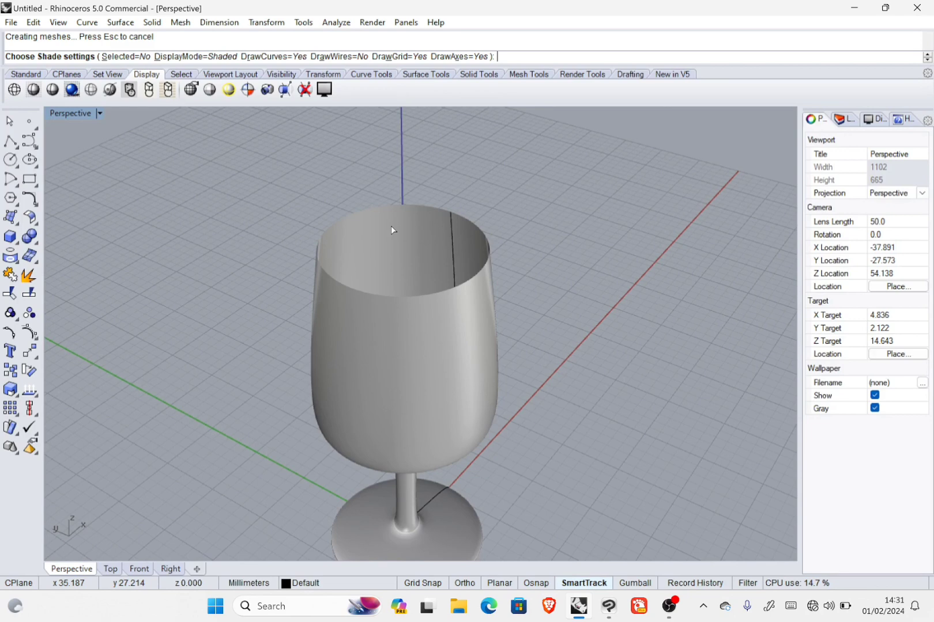
scroll(392, 230, up, 2)
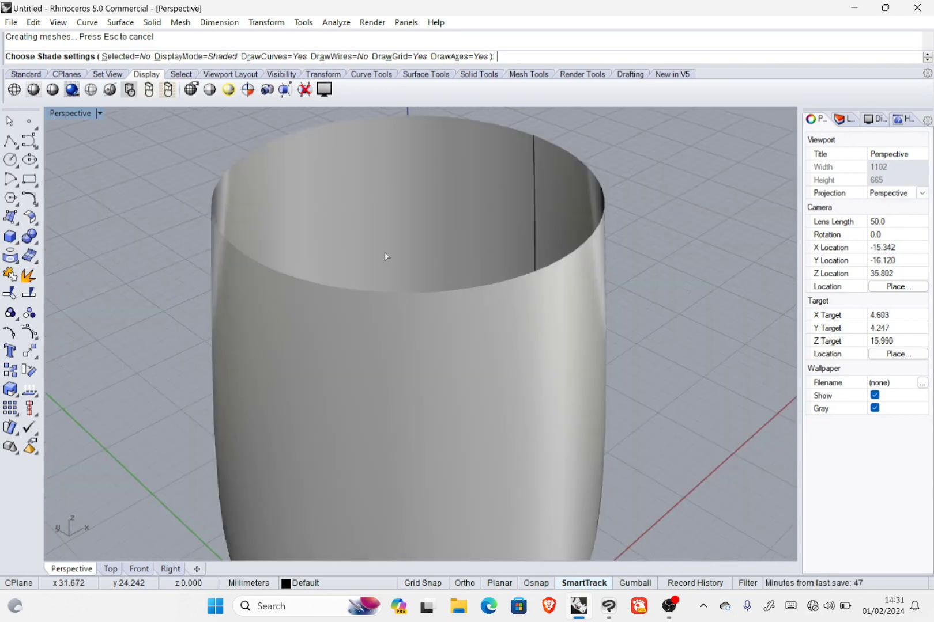
scroll(269, 278, down, 6)
scroll(474, 303, up, 3)
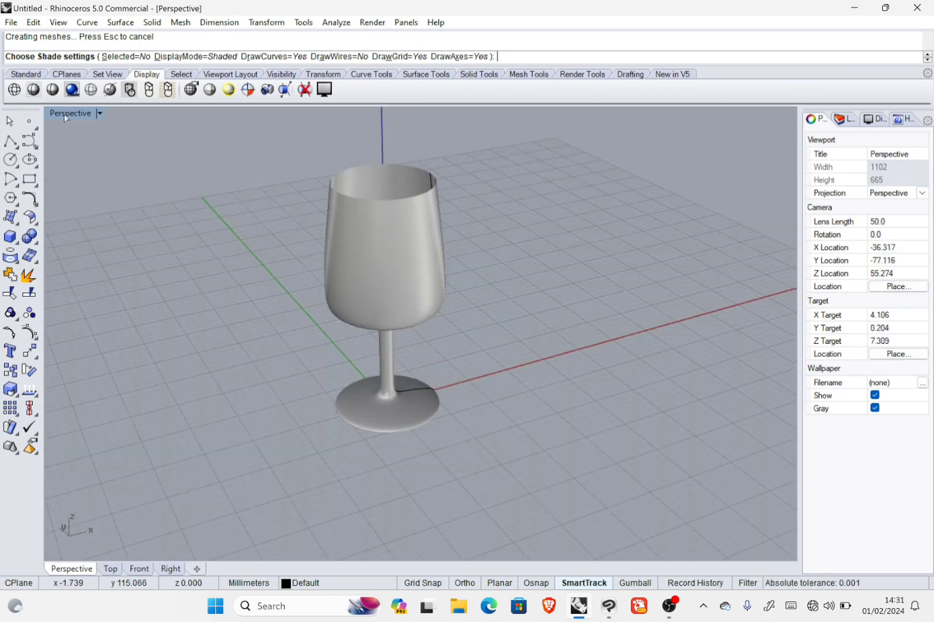
- Restore the four-viewport layout and cap the planar holes of the revolved glass surface
click(393, 231)
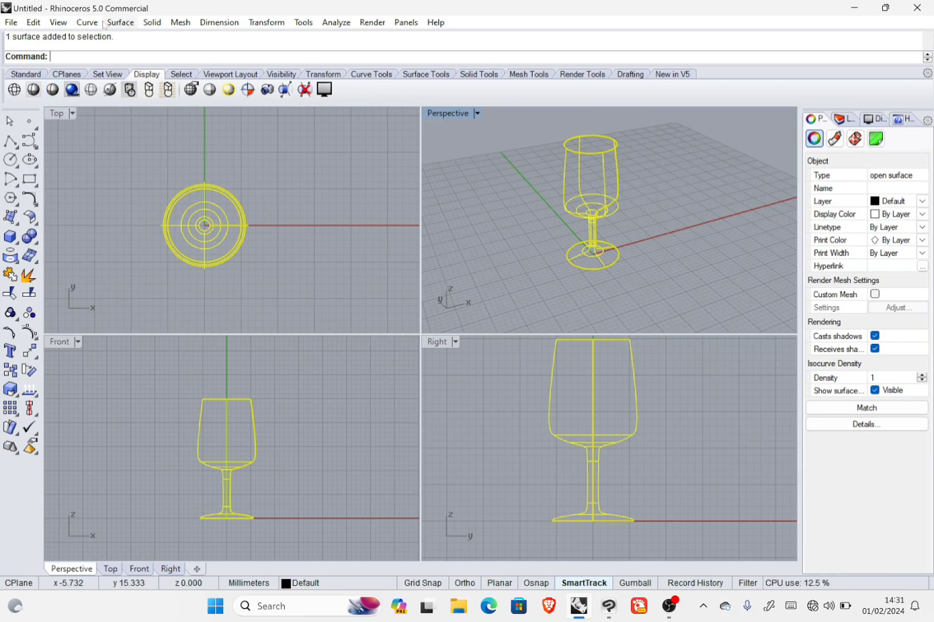
click(153, 23)
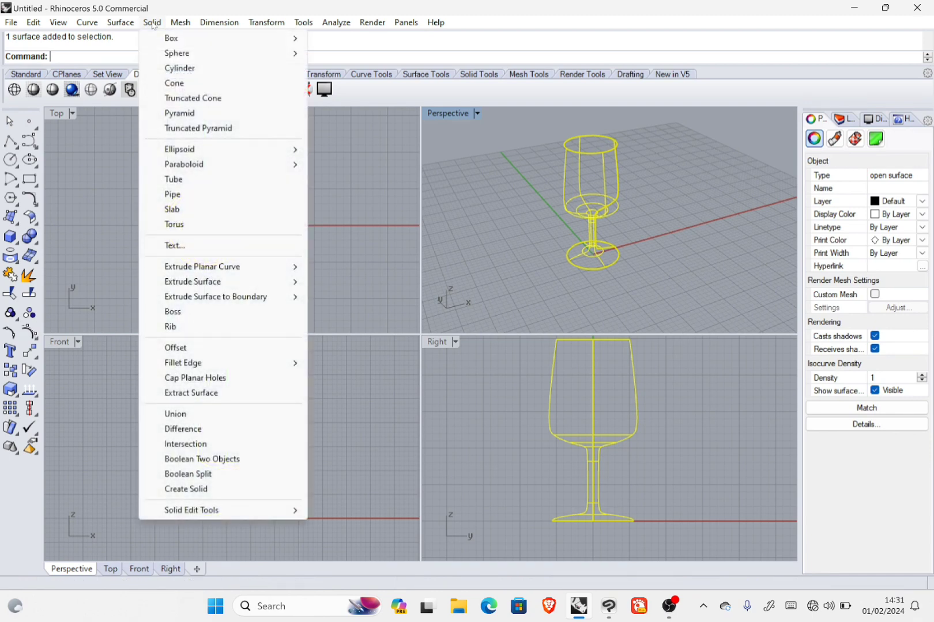
click(210, 379)
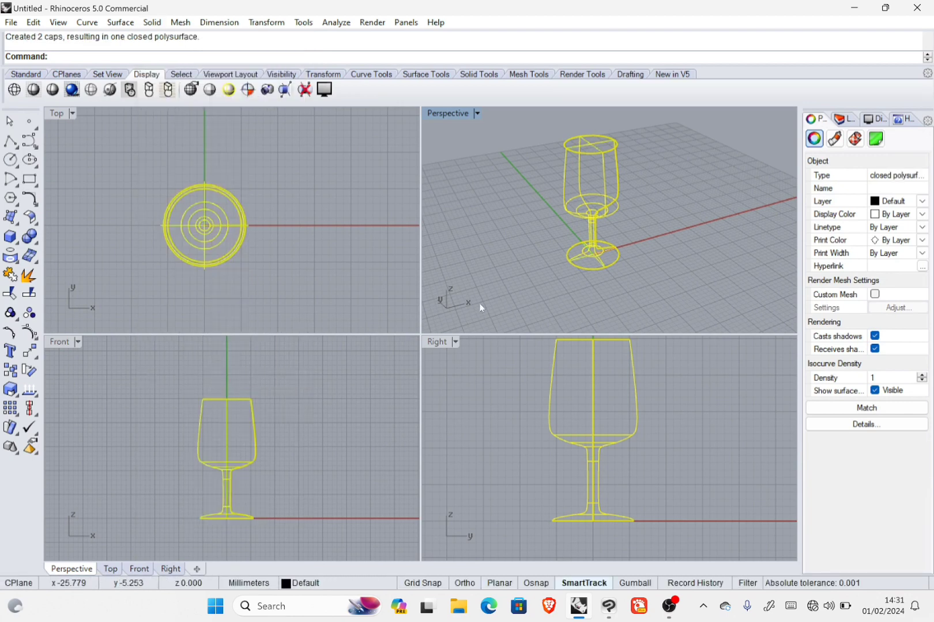
click(505, 179)
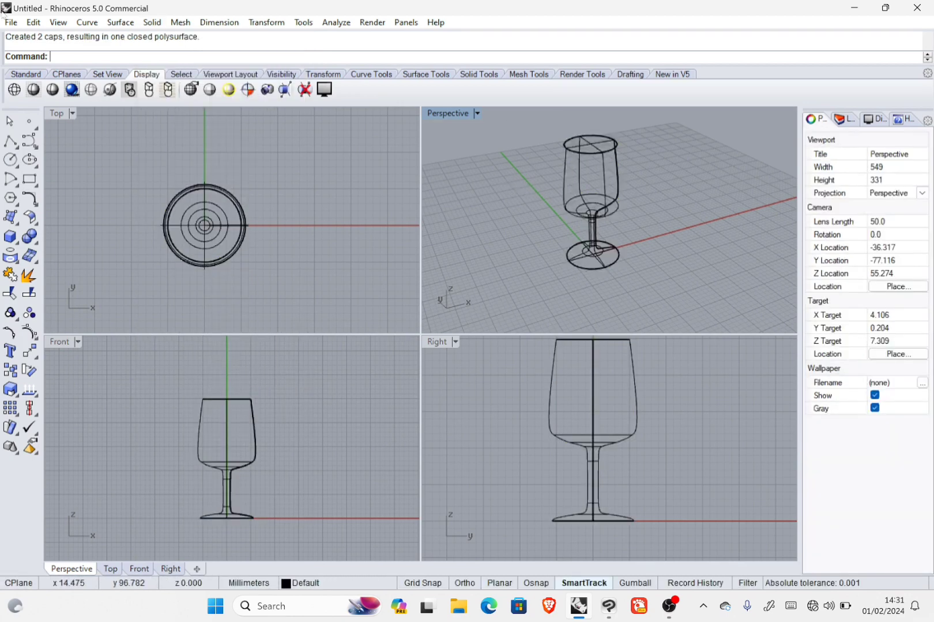
- Shade the Perspective viewport temporarily and examine the capped glass from above and from the side
click(72, 89)
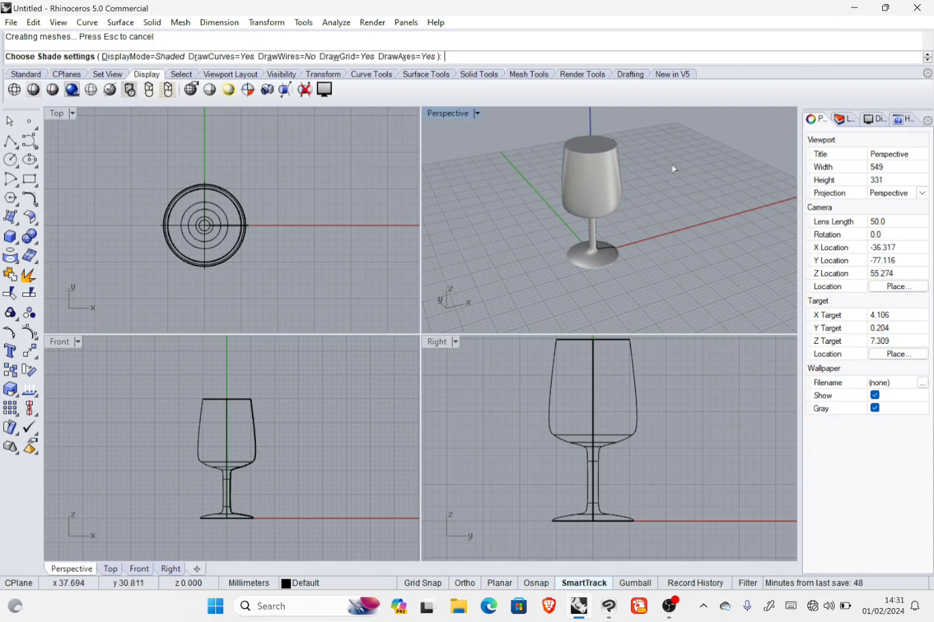
mouse_move(672, 166)
right_down()
mouse_move(655, 230)
mouse_move(691, 286)
mouse_move(686, 330)
mouse_move(640, 167)
mouse_move(648, 149)
mouse_move(609, 287)
mouse_move(664, 134)
mouse_move(623, 139)
mouse_move(656, 171)
right_up()
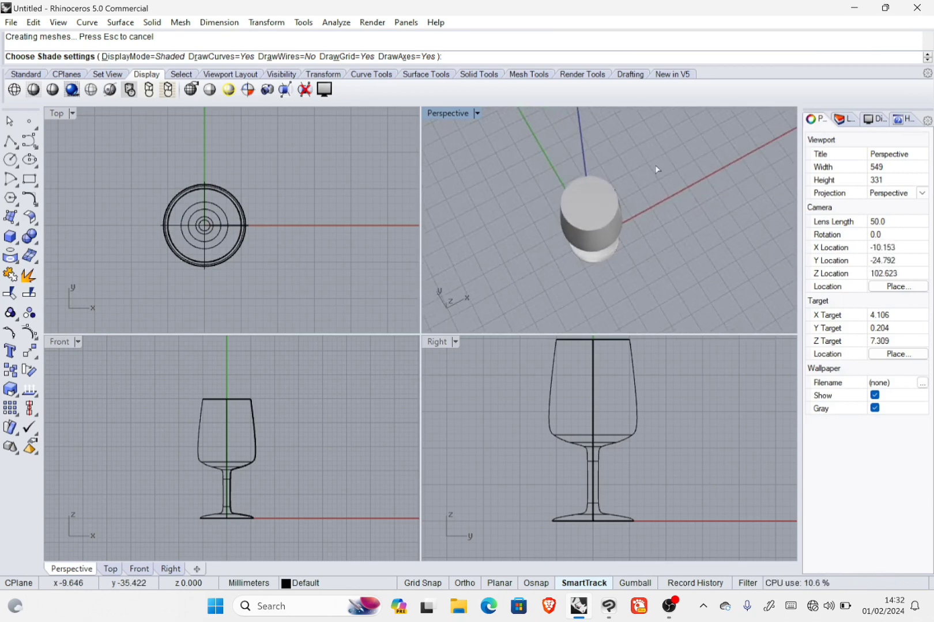
scroll(593, 206, up, 3)
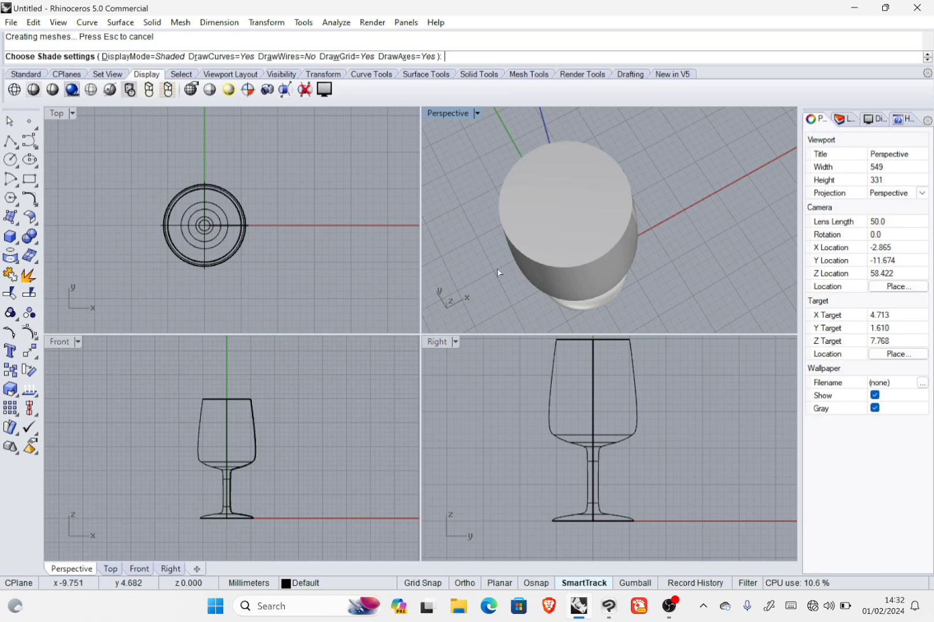
right_drag(500, 268, 580, 235)
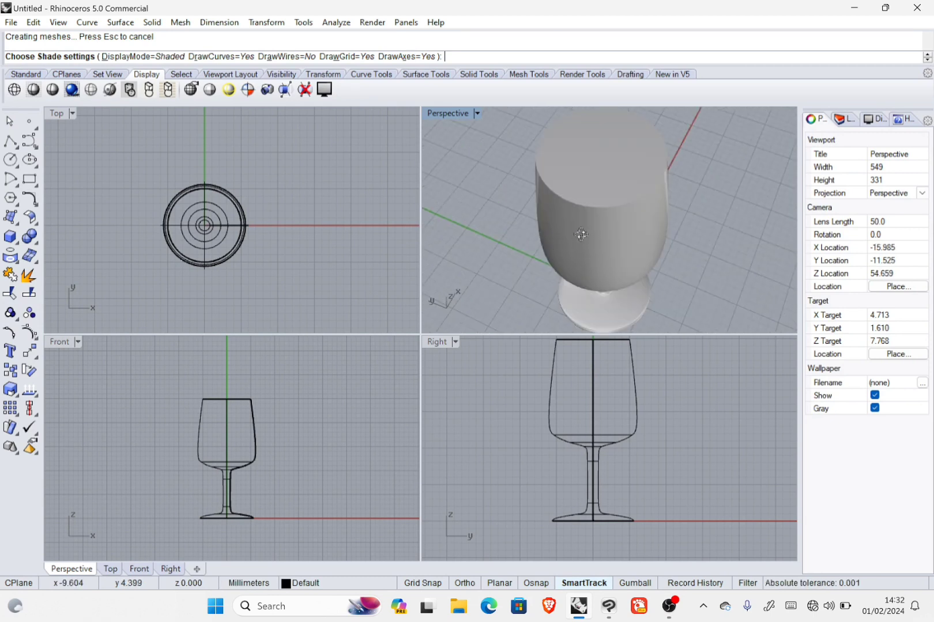
scroll(580, 234, down, 3)
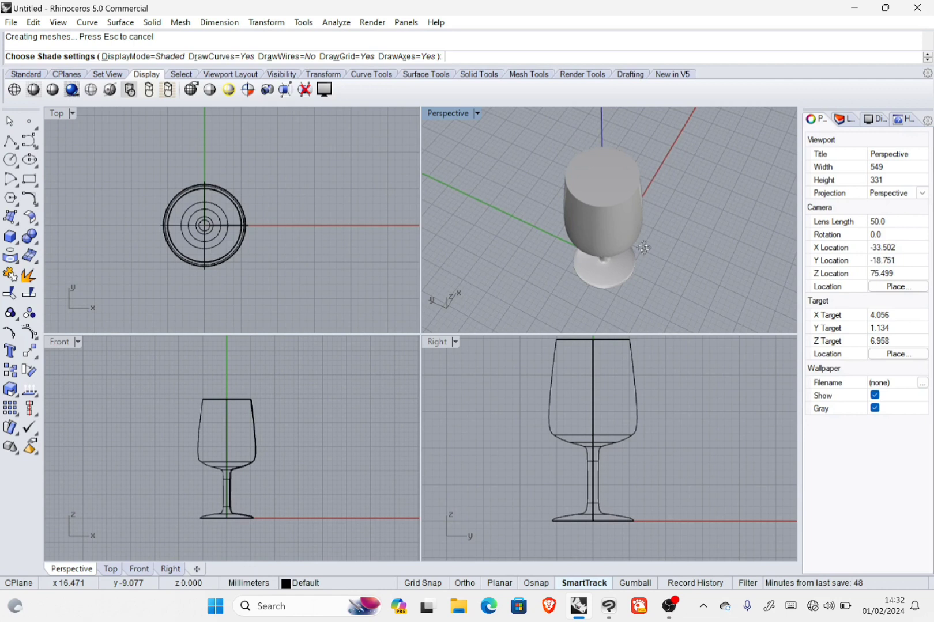
mouse_move(644, 247)
right_down()
mouse_move(706, 185)
mouse_move(714, 149)
mouse_move(680, 183)
mouse_move(688, 154)
mouse_move(665, 199)
right_up()
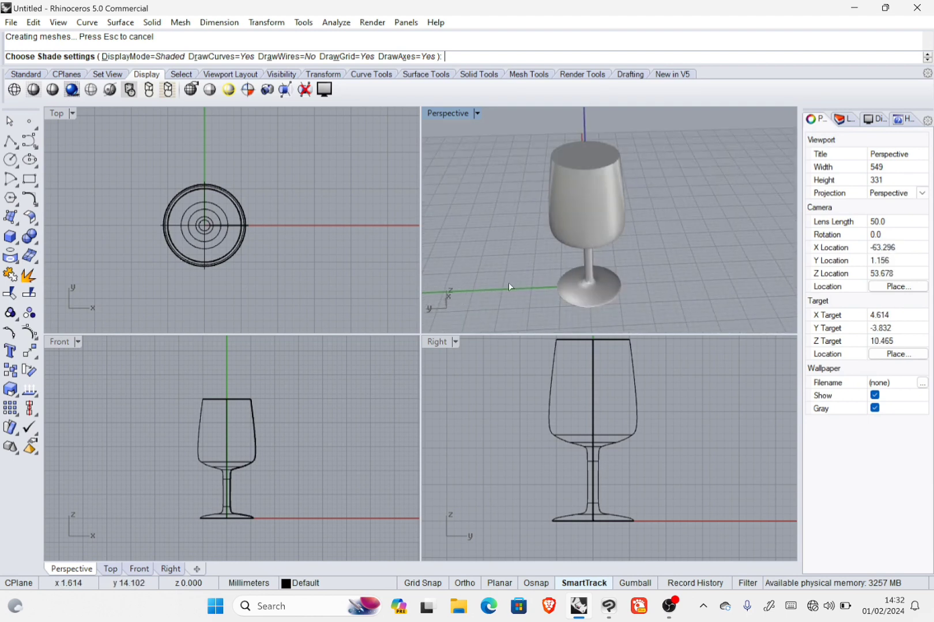
click(213, 427)
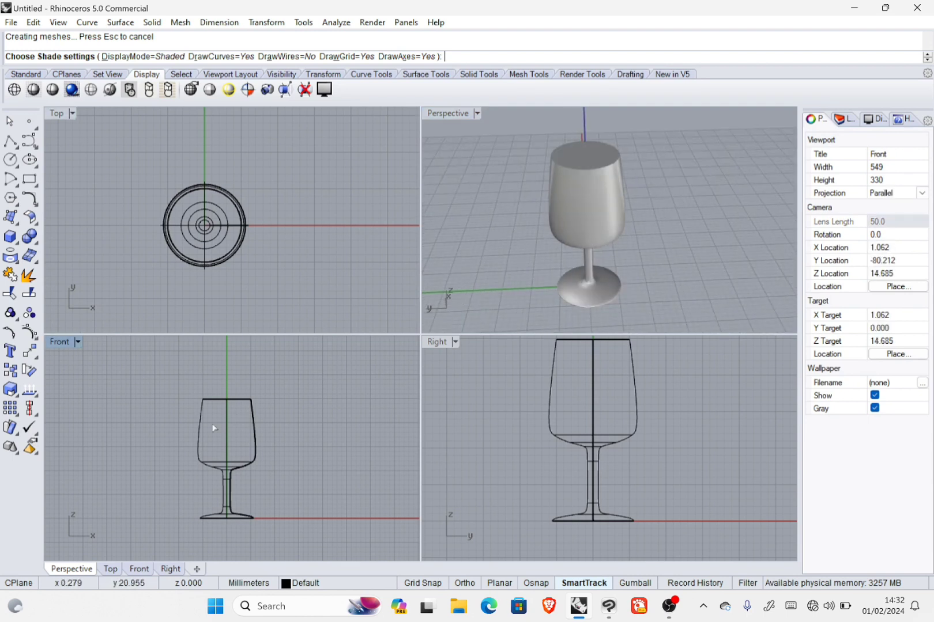
click(116, 311)
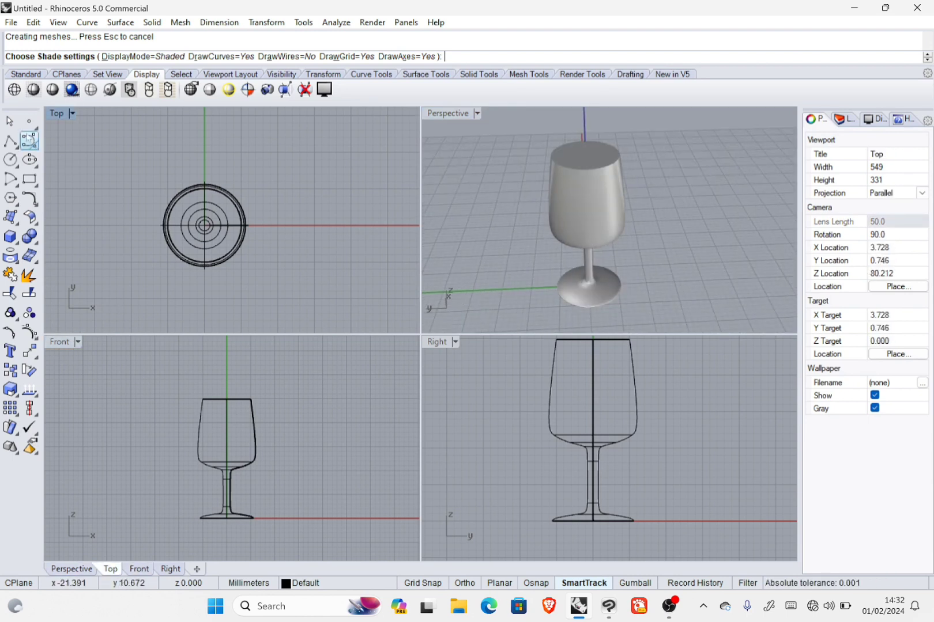
key(Escape)
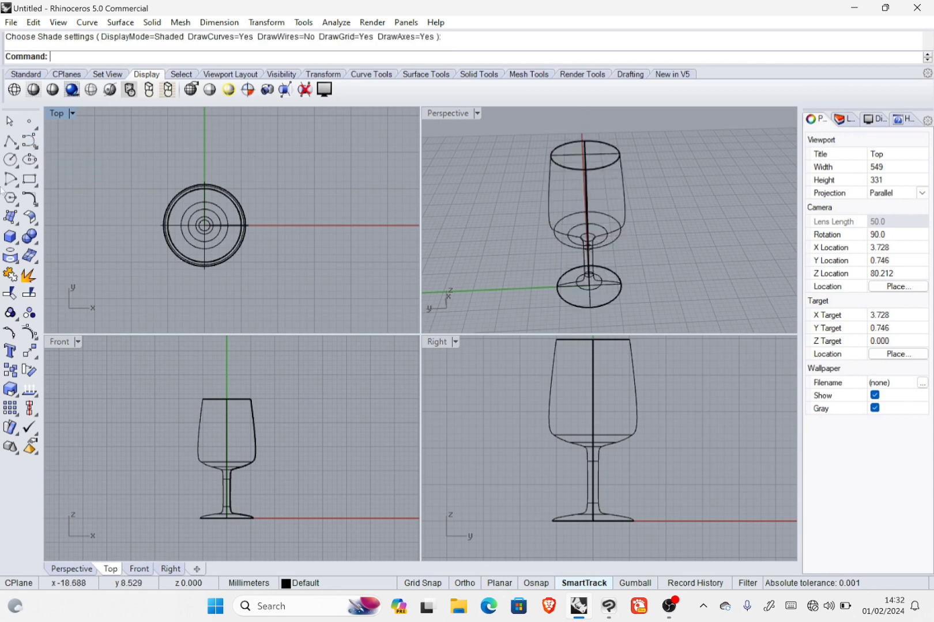
- Set the Top and Perspective viewports to the Shaded display mode
click(34, 76)
click(491, 89)
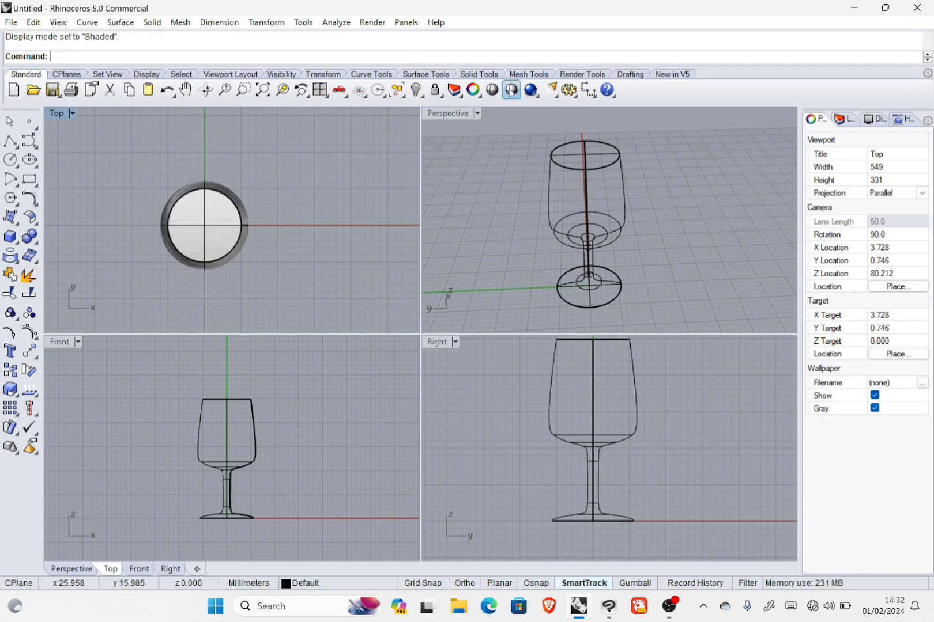
click(510, 90)
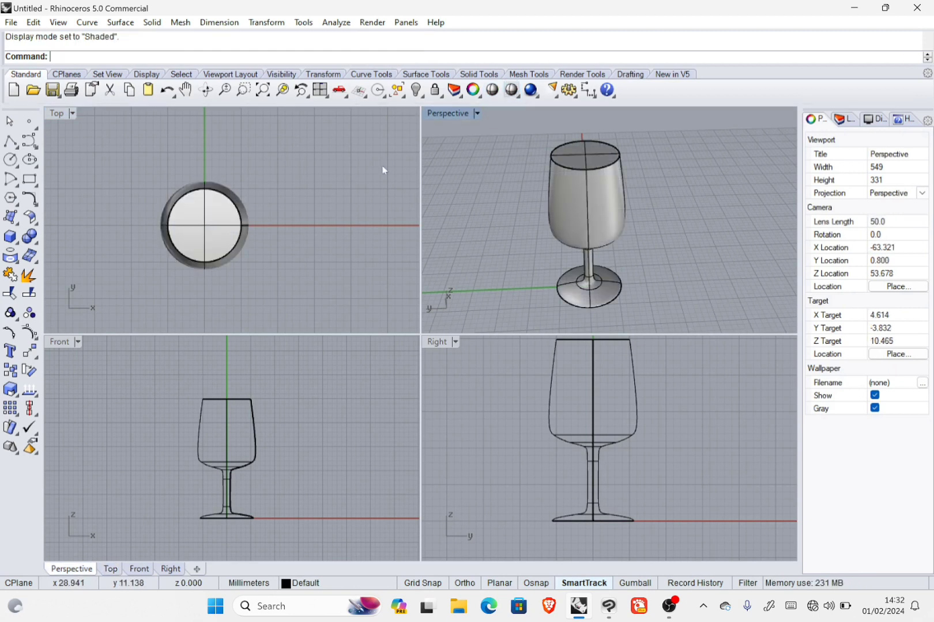
click(265, 238)
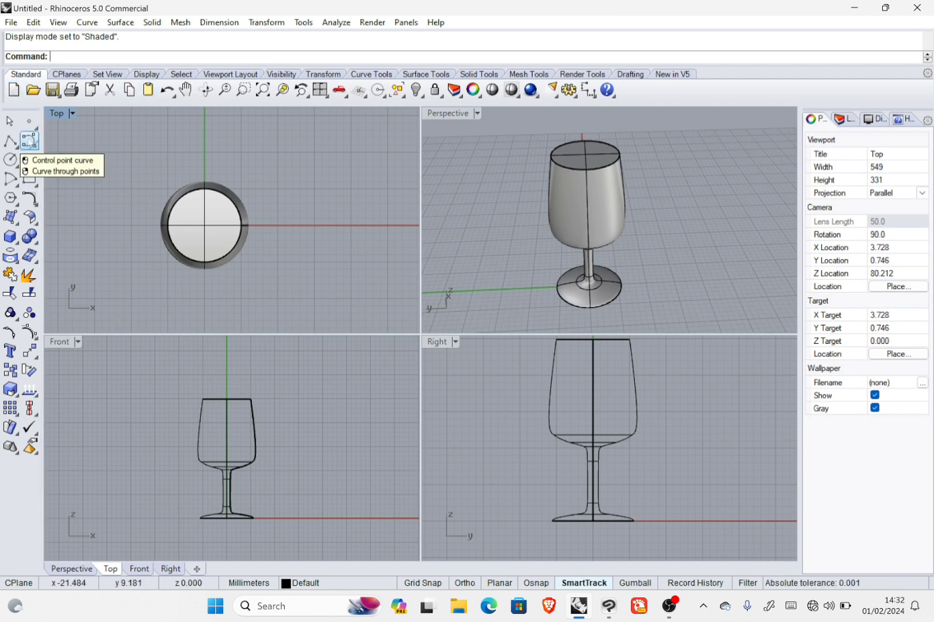
- Try a degree-3 curve along the bowl's inner wall in the Front view, from about x 4.5, z 25.3 mm to near the axis, and delete it
click(29, 140)
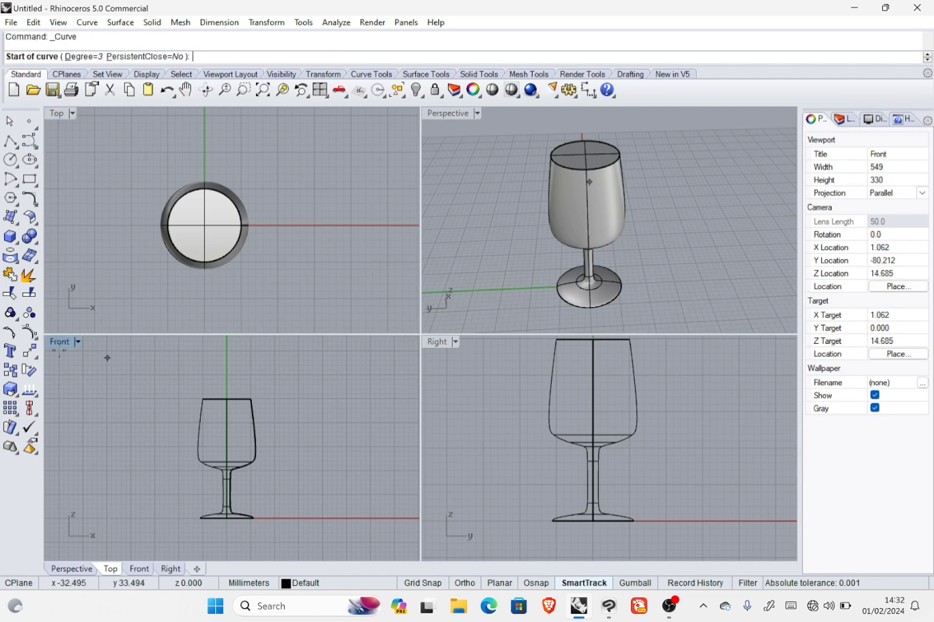
double_click(61, 342)
scroll(417, 368, up, 3)
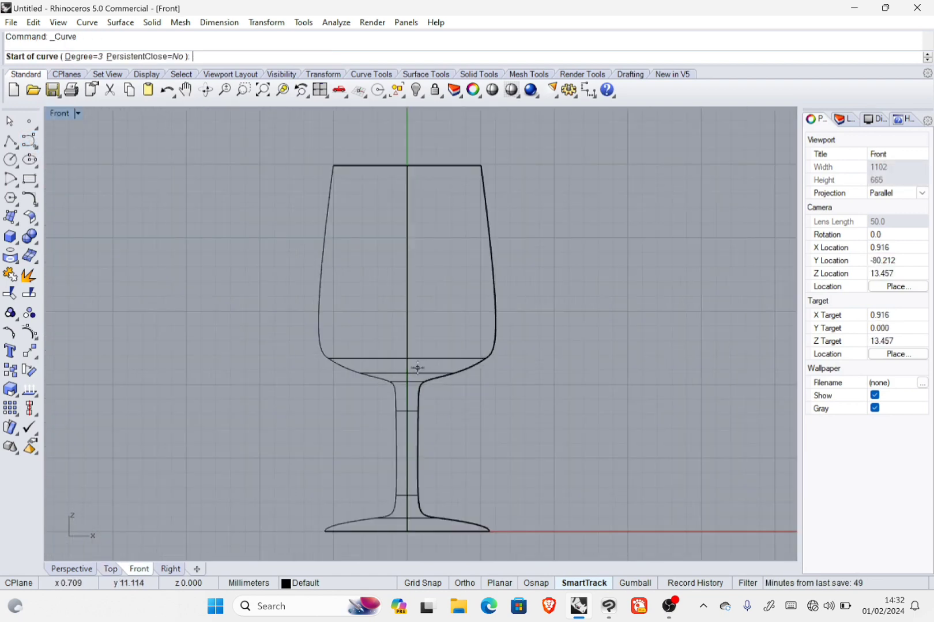
click(473, 160)
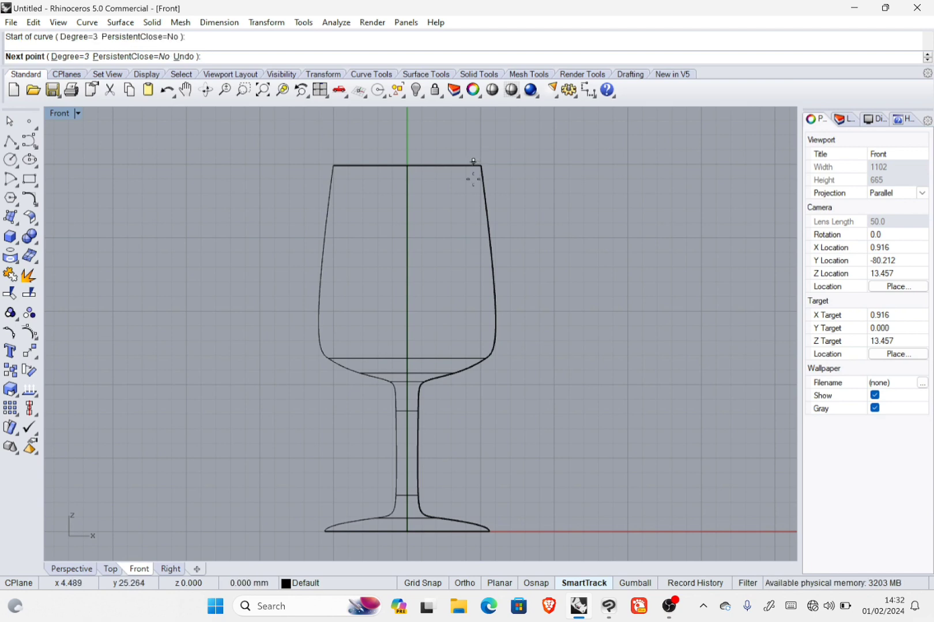
click(489, 310)
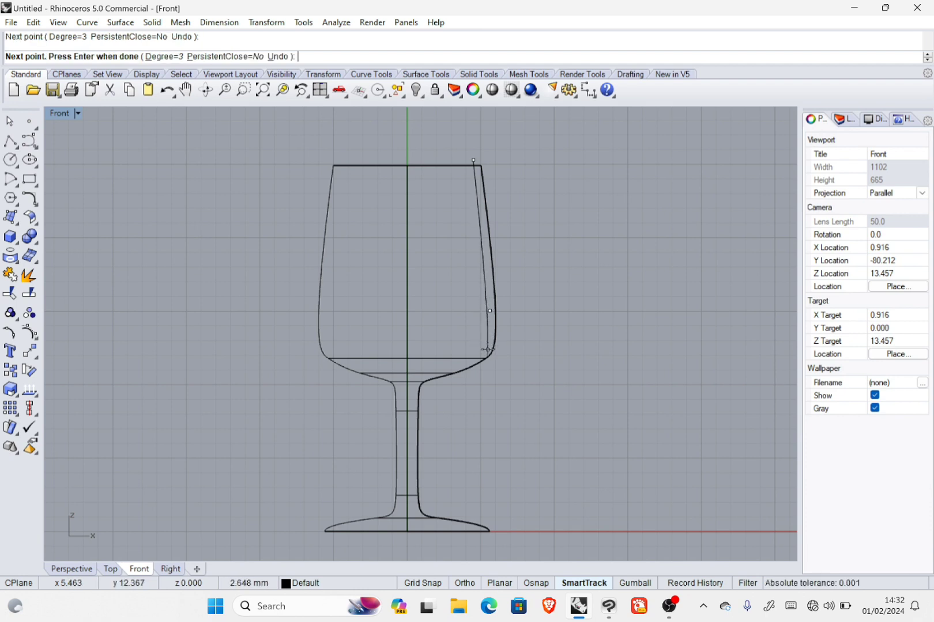
click(488, 349)
click(472, 360)
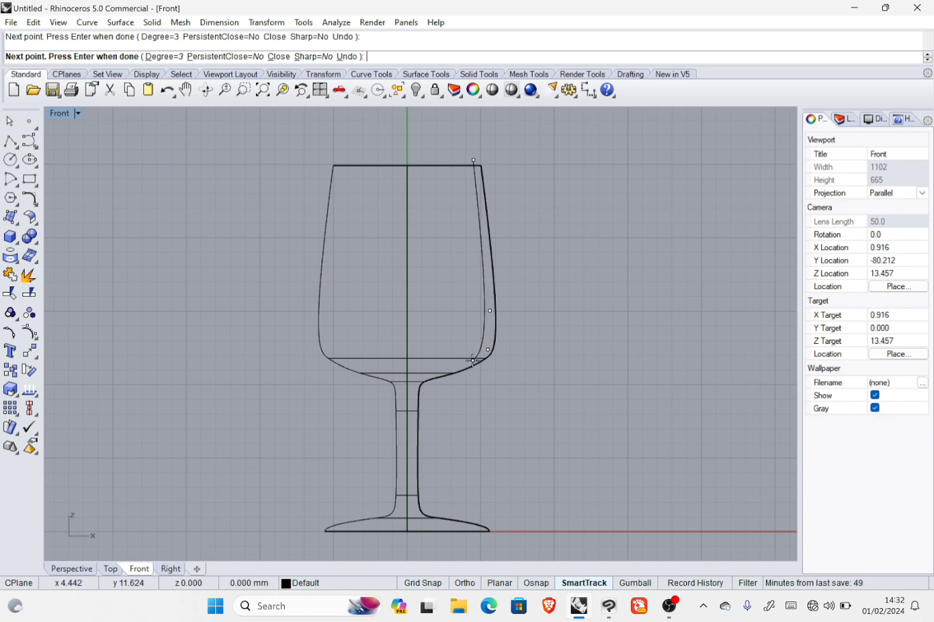
click(438, 370)
click(412, 376)
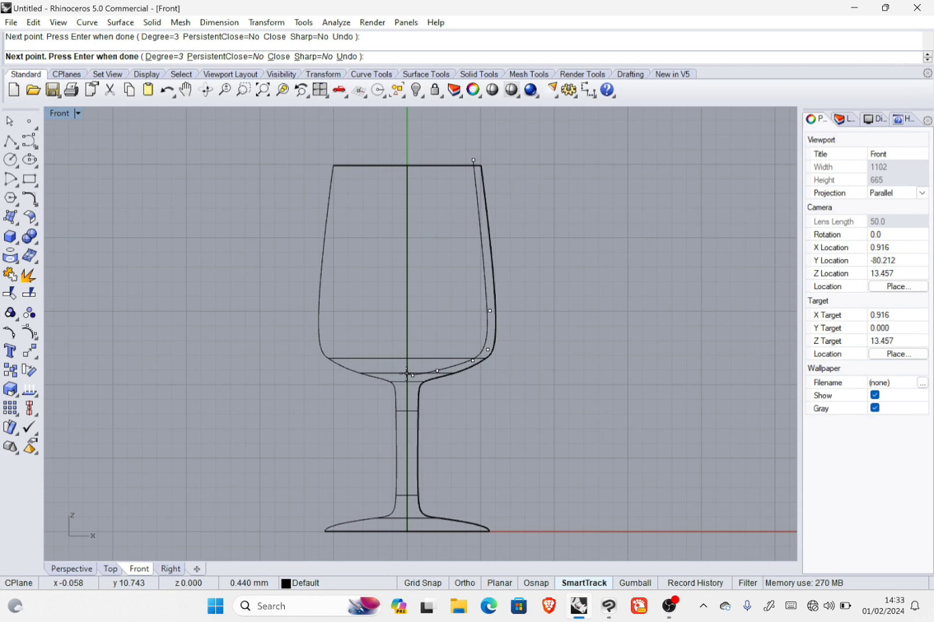
key(Return)
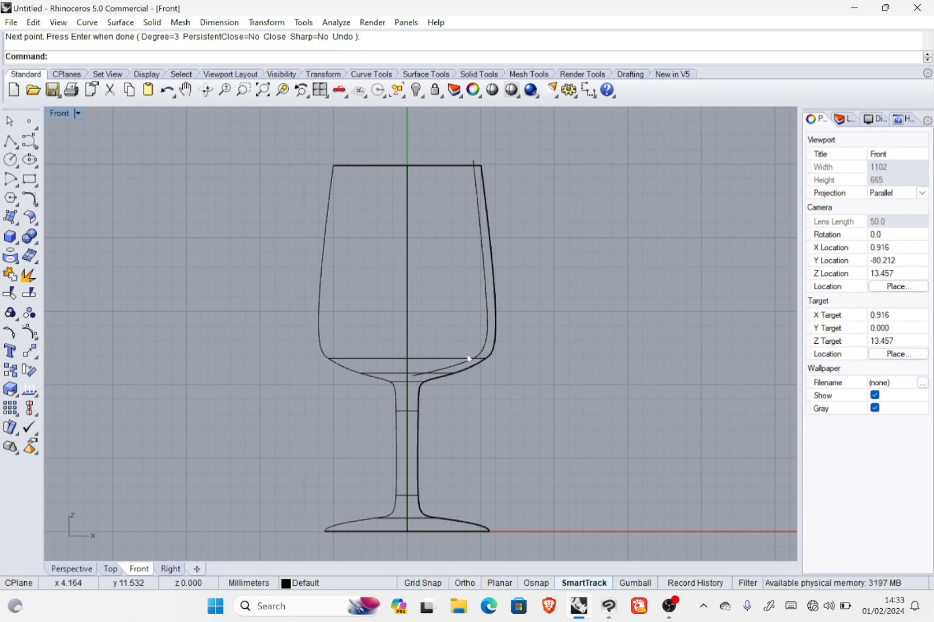
click(484, 275)
key(Delete)
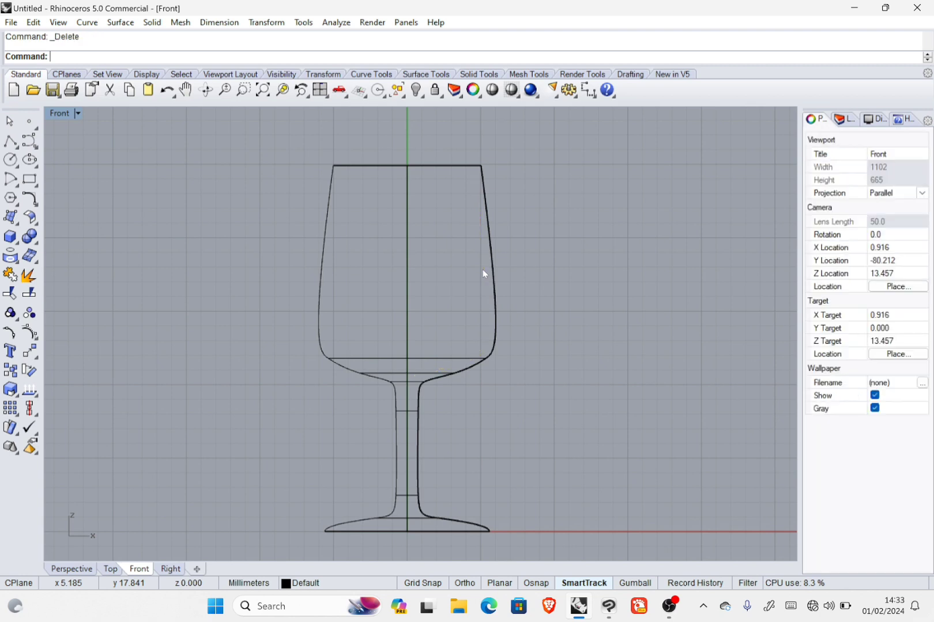
- Draw a degree-3 curve inside the bowl wall in the Front view, from about x 4.6, z 25.4 mm above the rim down to the axis
key(Return)
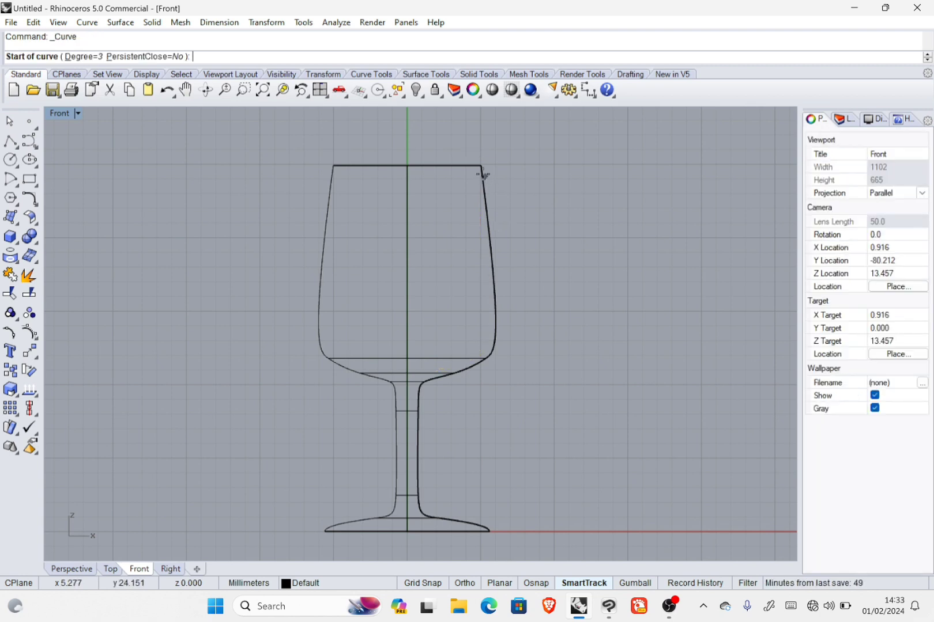
click(475, 159)
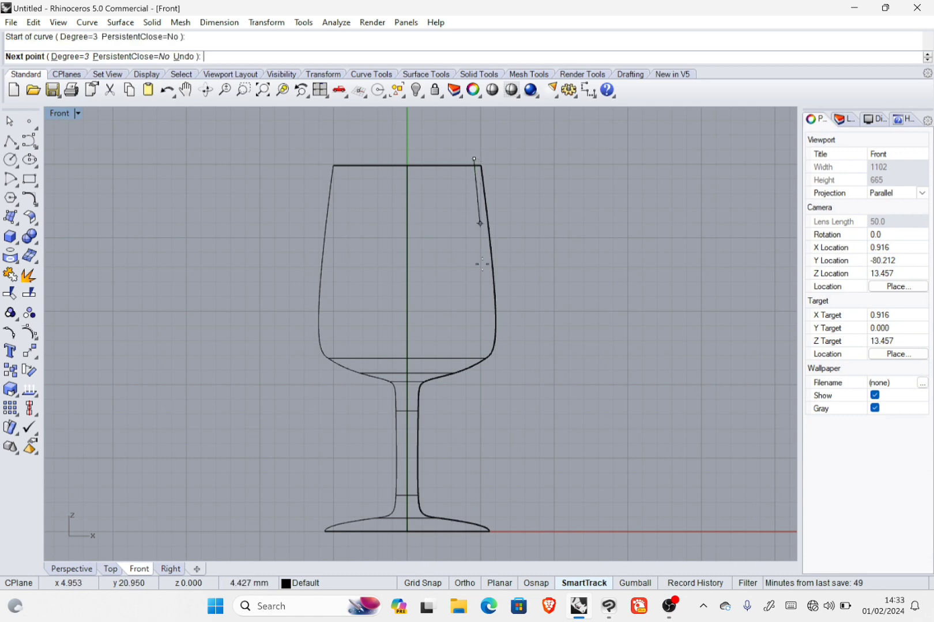
click(491, 339)
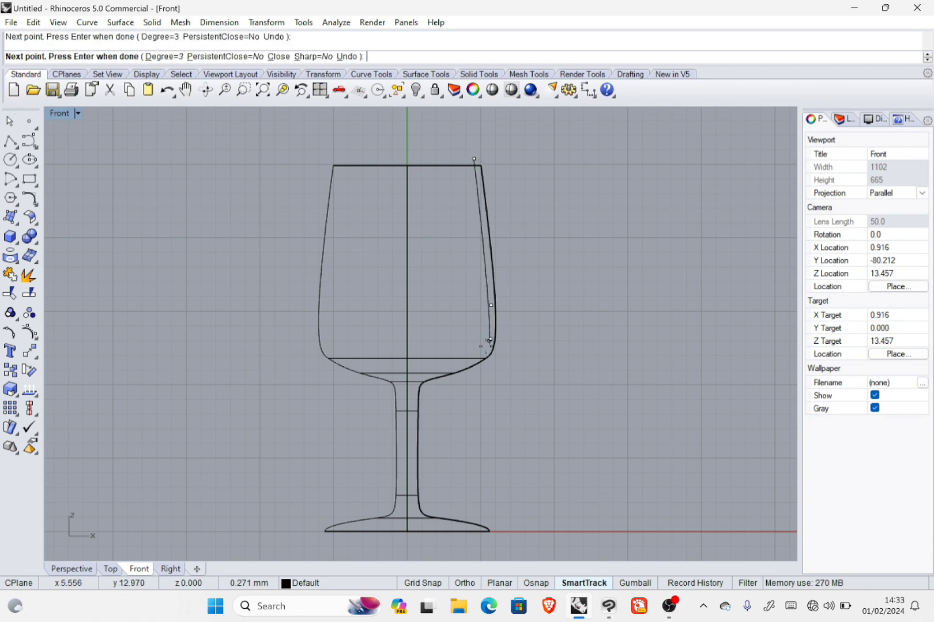
click(483, 359)
click(448, 373)
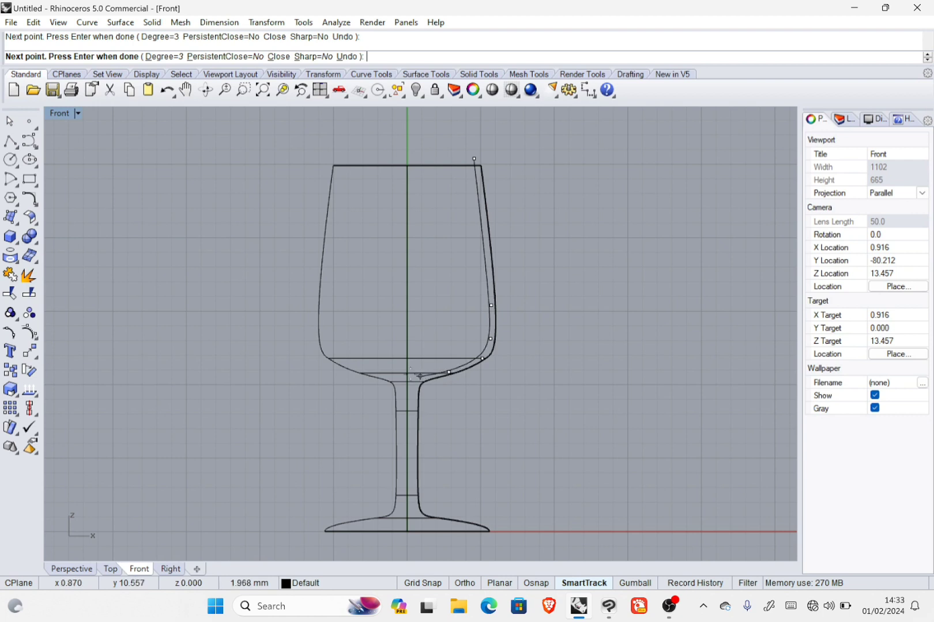
key(Return)
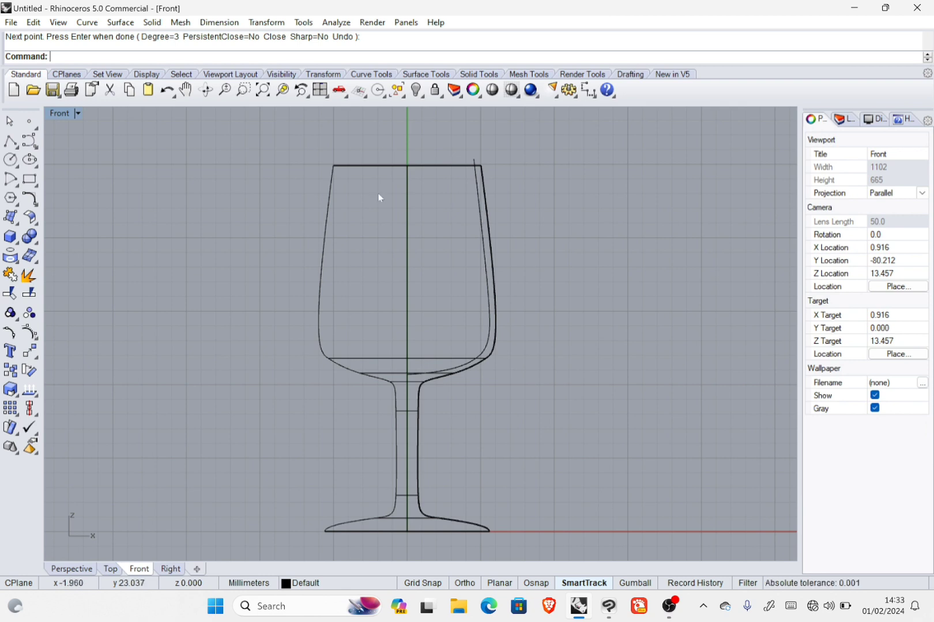
- Revolve the inner bowl curve 360° from start angle 0 around a vertical axis starting at the origin and restore the four-viewport layout
click(487, 267)
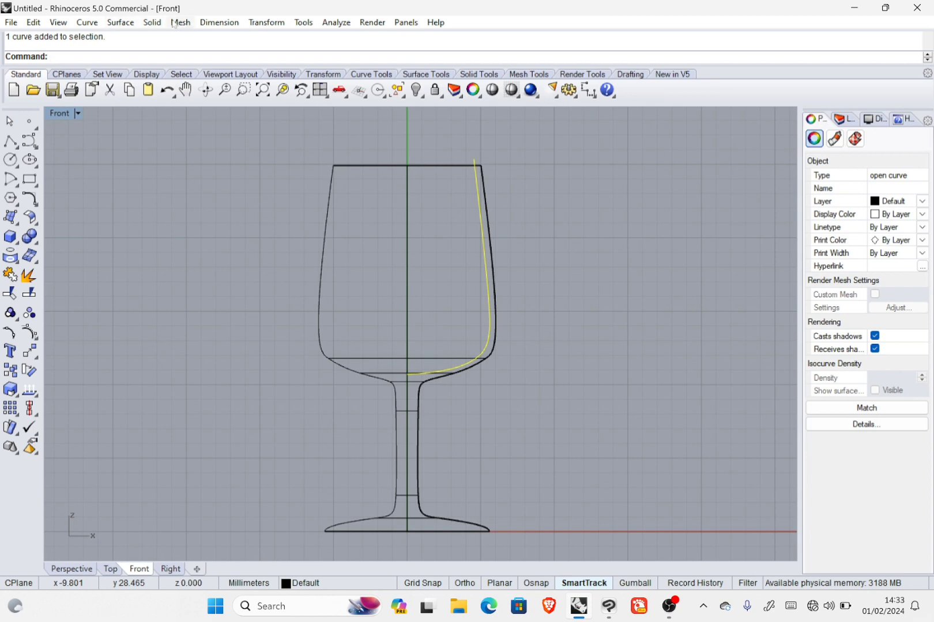
click(120, 22)
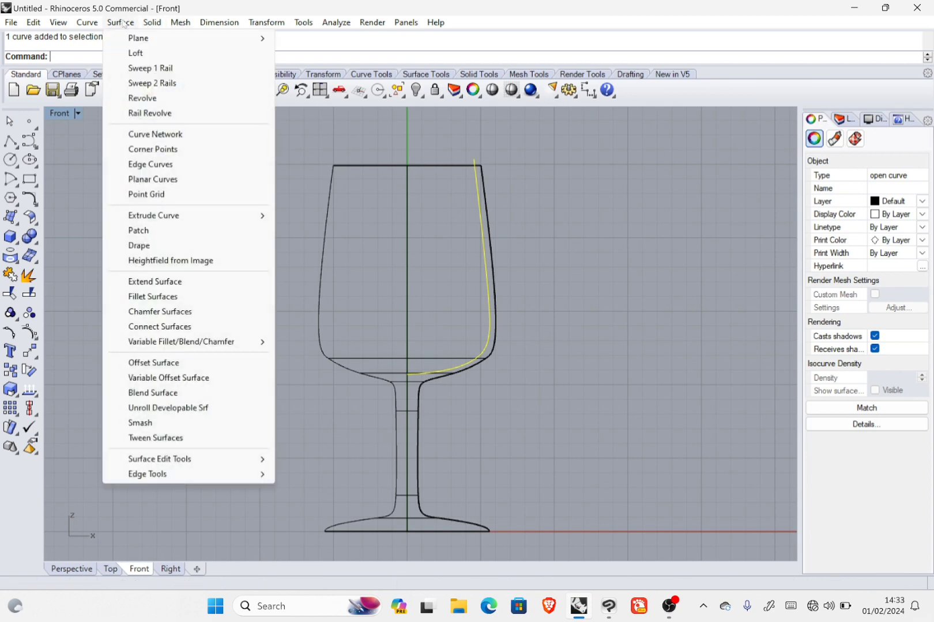
click(143, 98)
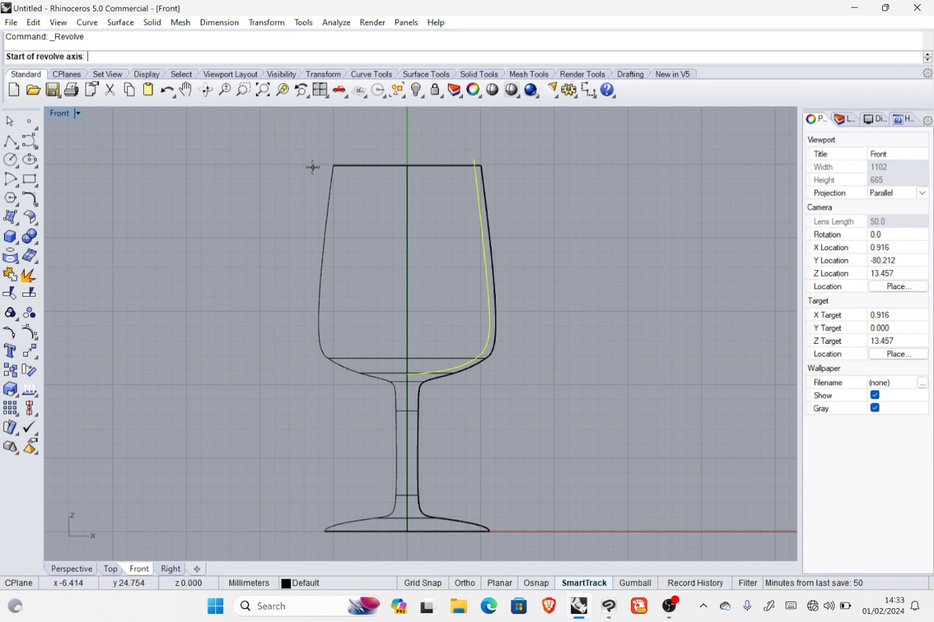
text(0)
key(Return)
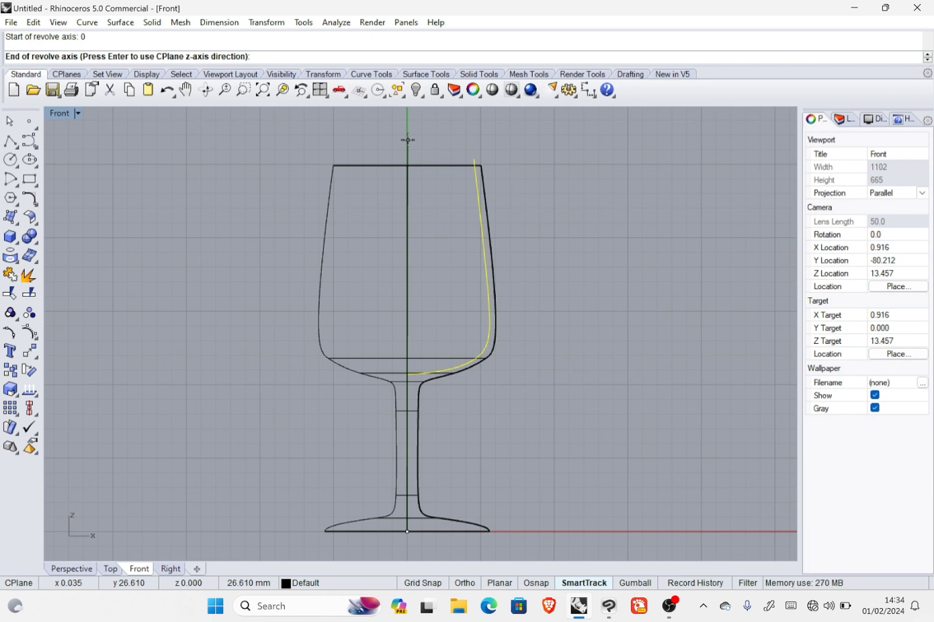
key(F8)
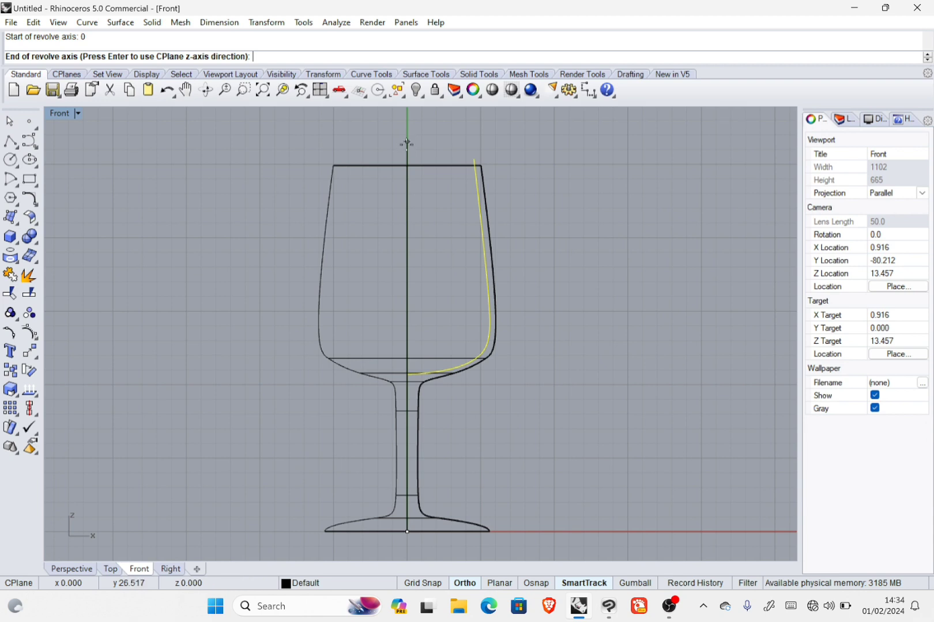
click(407, 144)
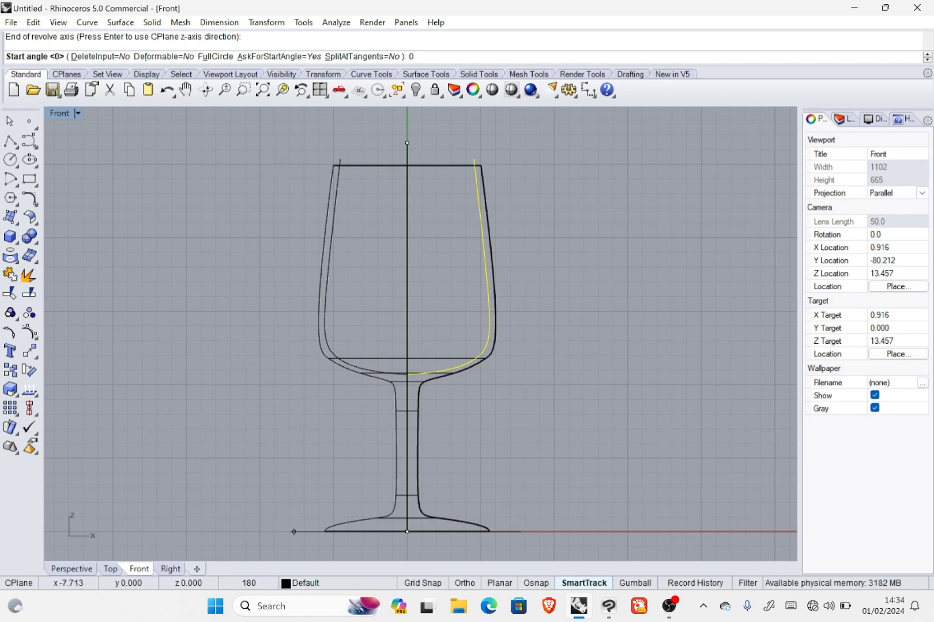
key(Return)
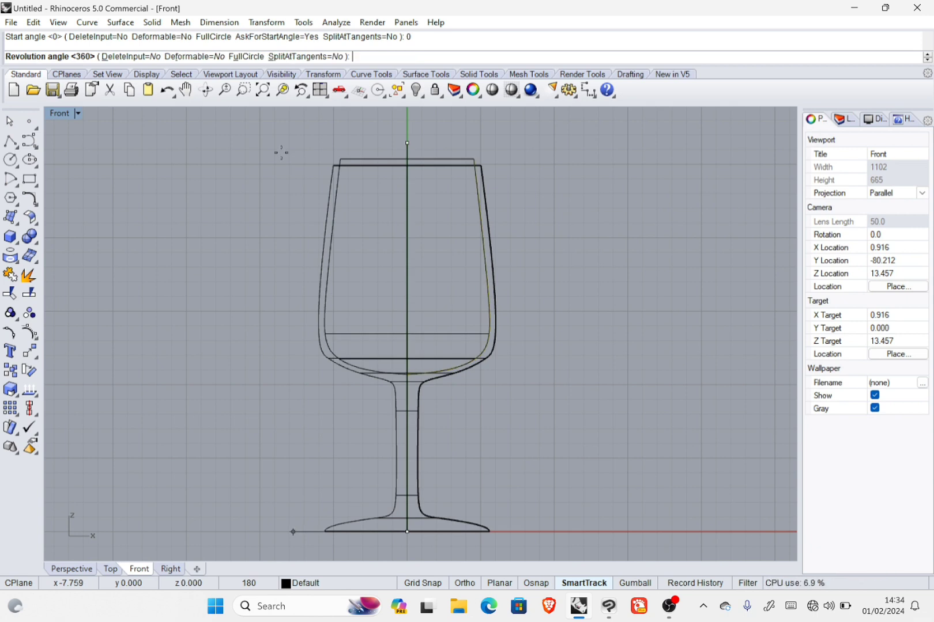
double_click(61, 114)
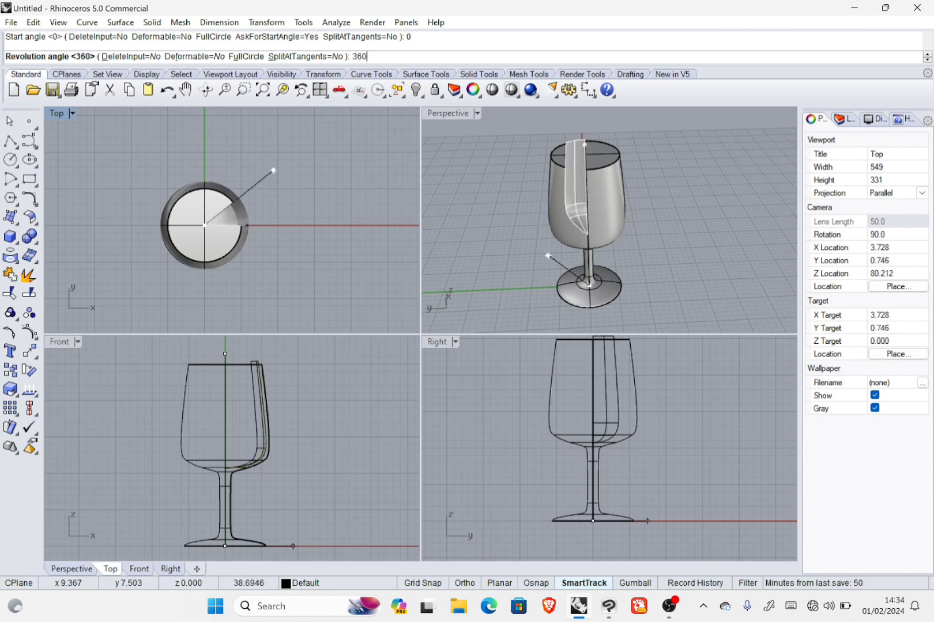
key(Return)
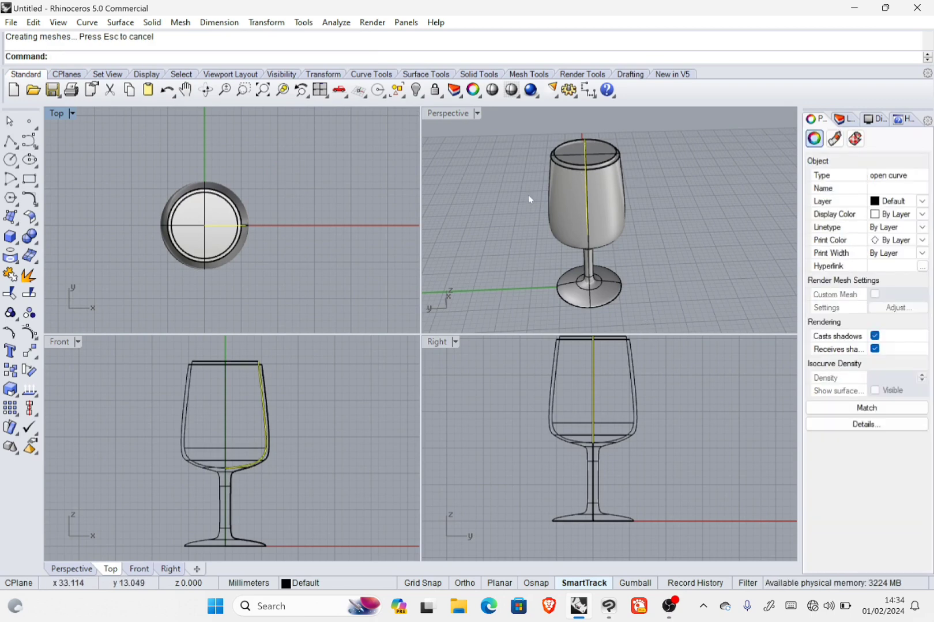
- Maximize the Perspective viewport and examine the revolved inner surface at the glass rim from above
right_drag(527, 200, 528, 209)
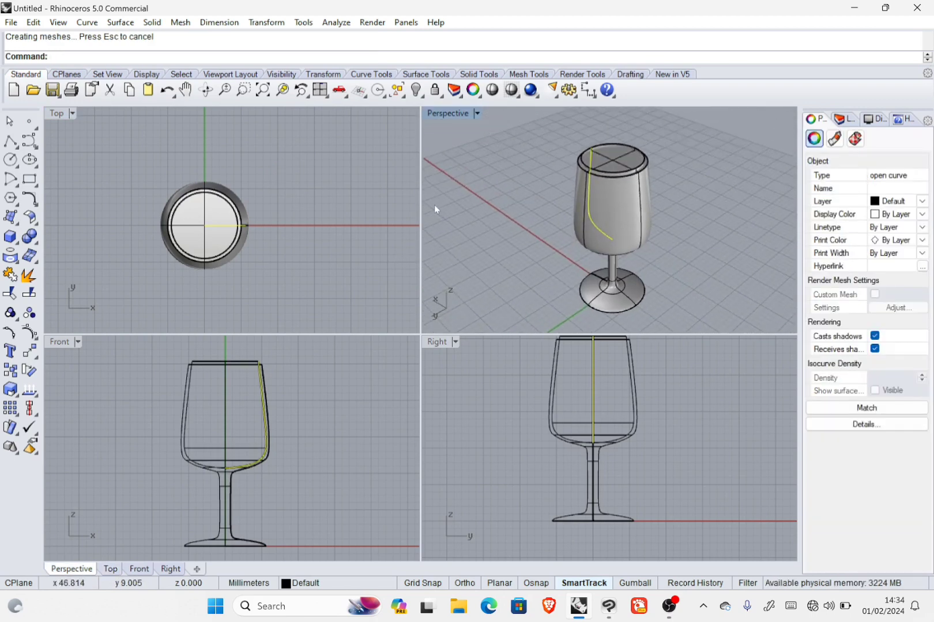
click(326, 208)
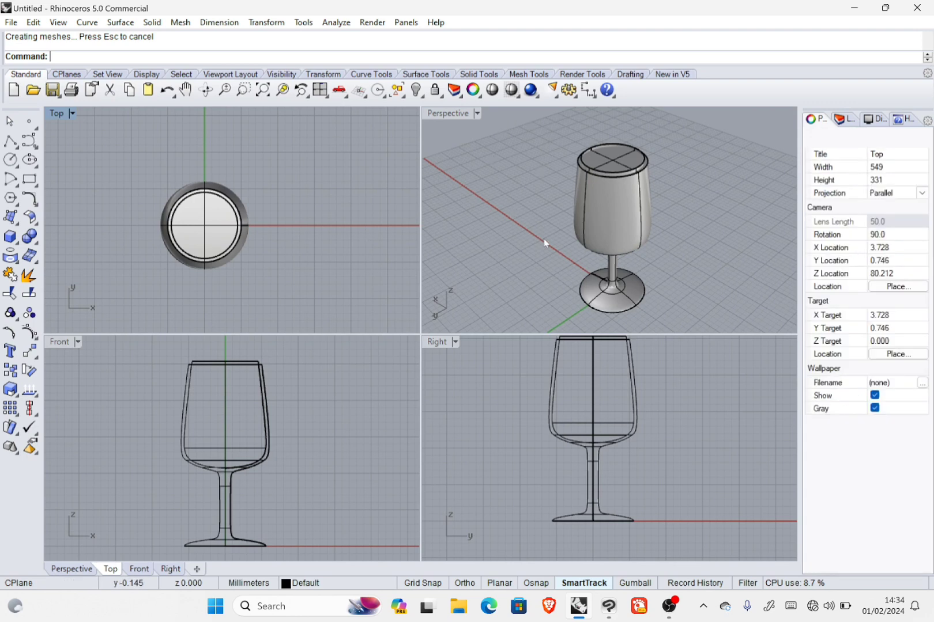
click(686, 239)
scroll(620, 207, up, 5)
scroll(634, 195, down, 4)
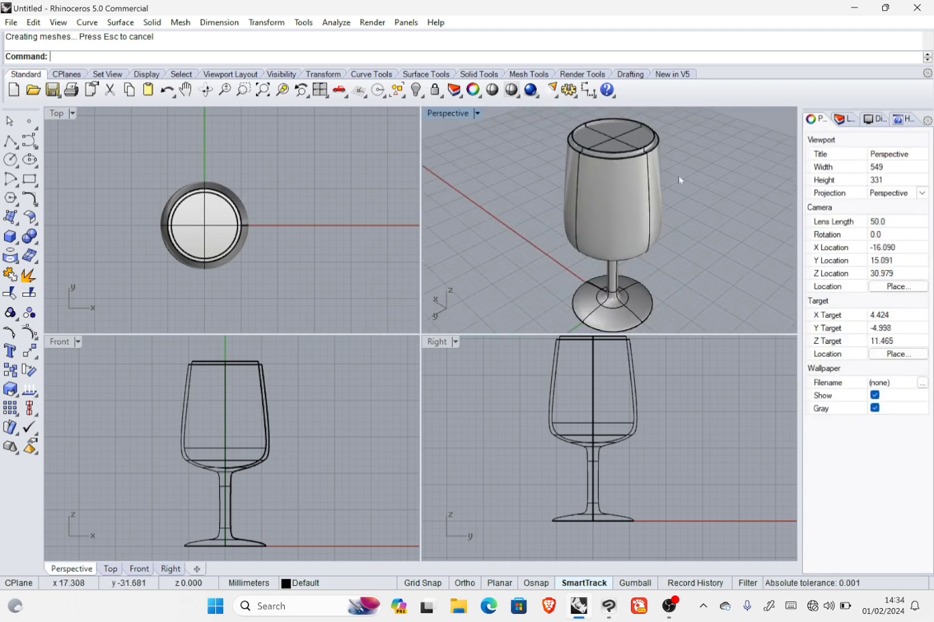
double_click(444, 114)
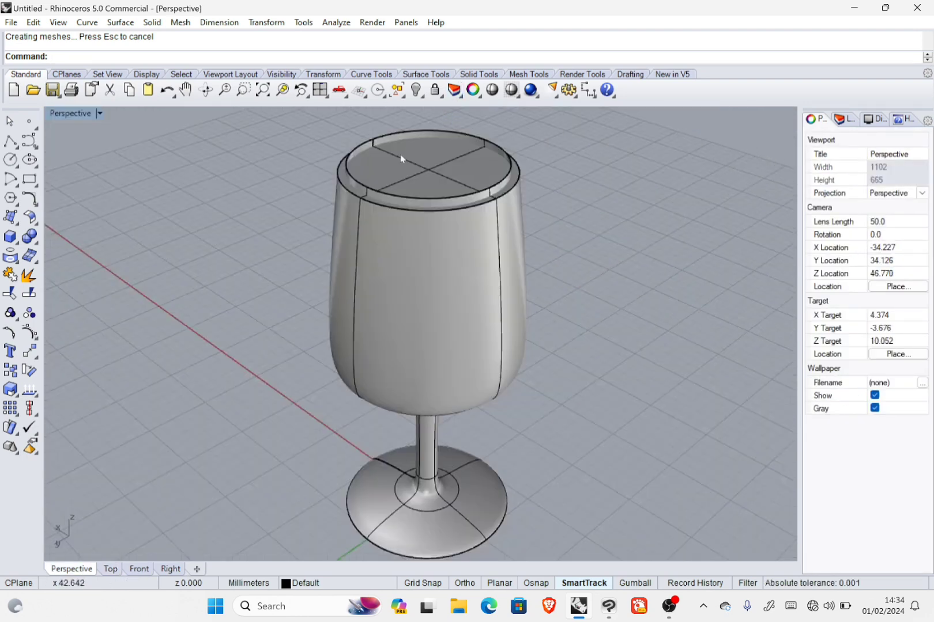
right_drag(507, 150, 393, 207)
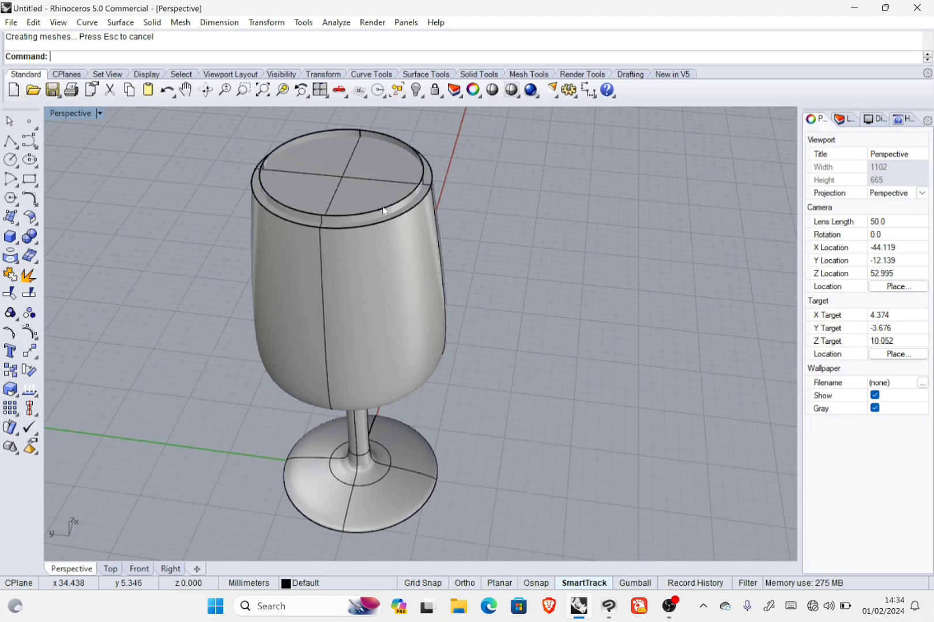
- Enable the gumball, try moving the inner bowl surface out beside the glass, and undo the move
click(383, 210)
click(397, 206)
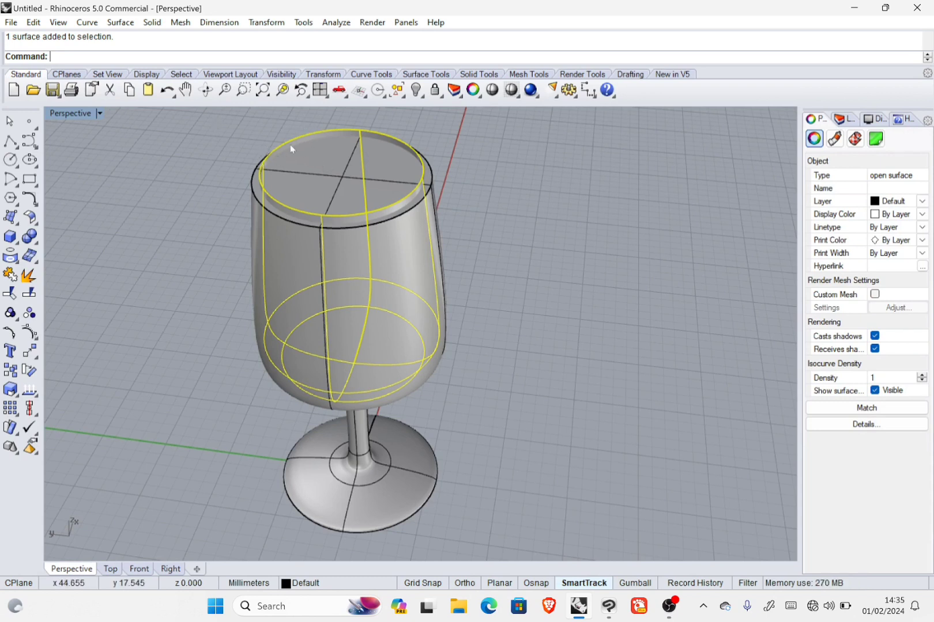
click(631, 583)
drag(301, 270, 531, 366)
right_drag(666, 242, 586, 286)
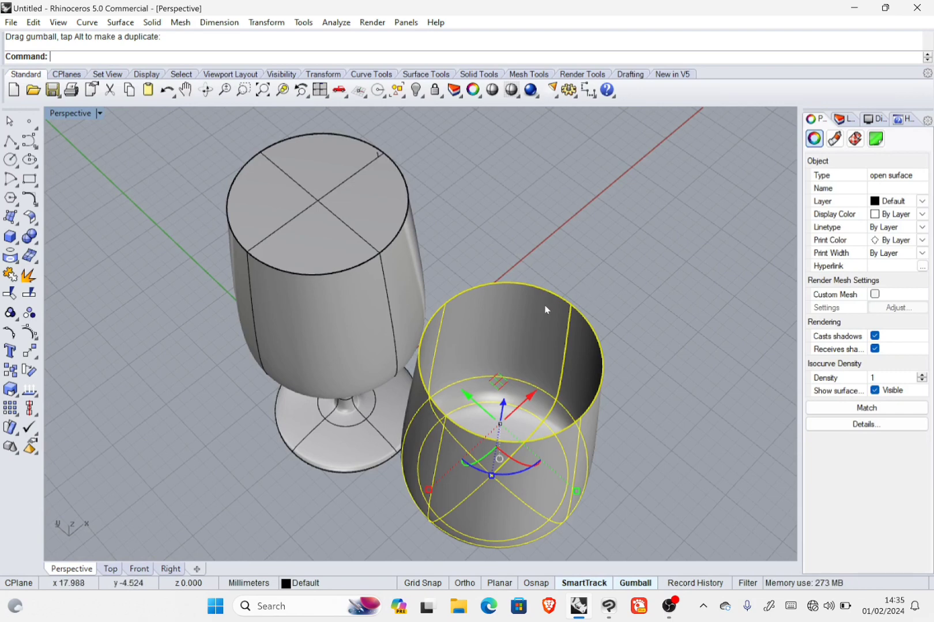
key(ctrl+z)
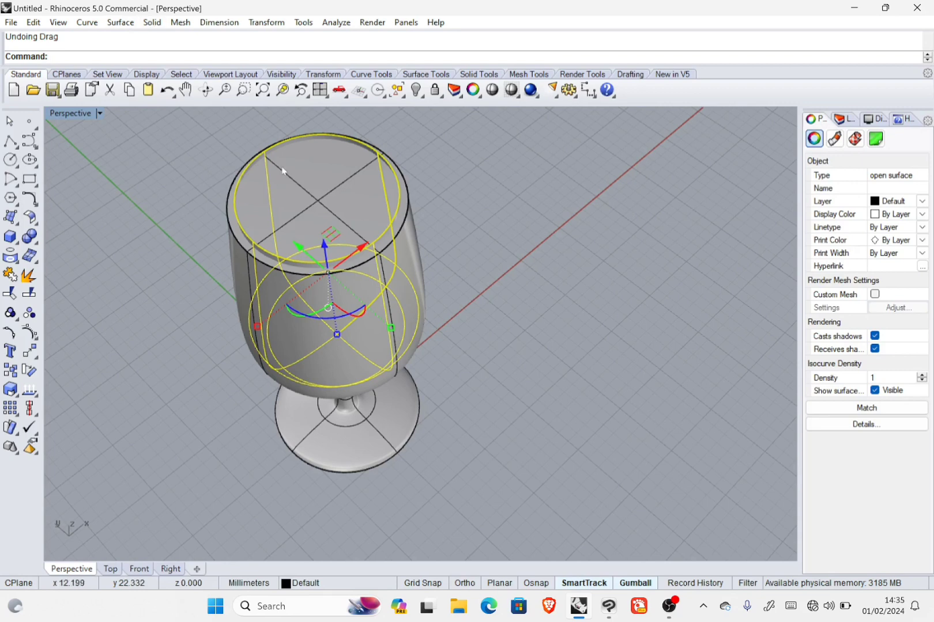
- Cap the planar hole of the inner bowl surface to make it a closed solid
click(152, 21)
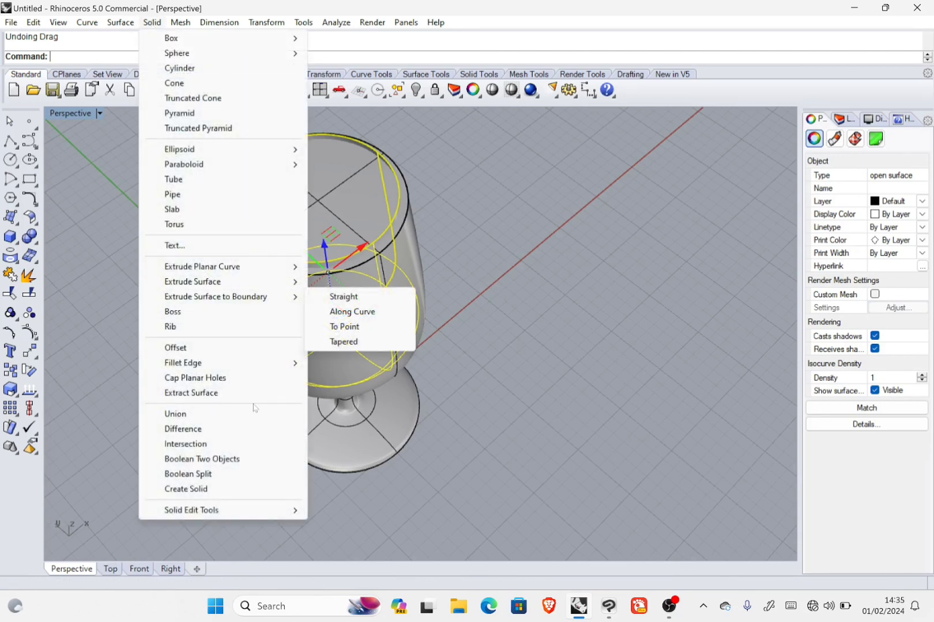
click(251, 378)
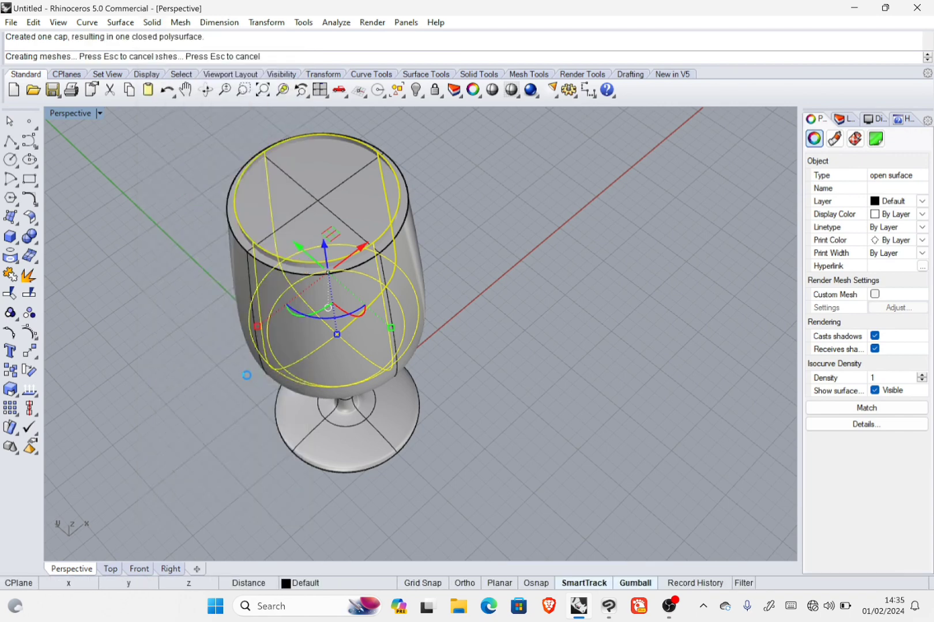
click(194, 354)
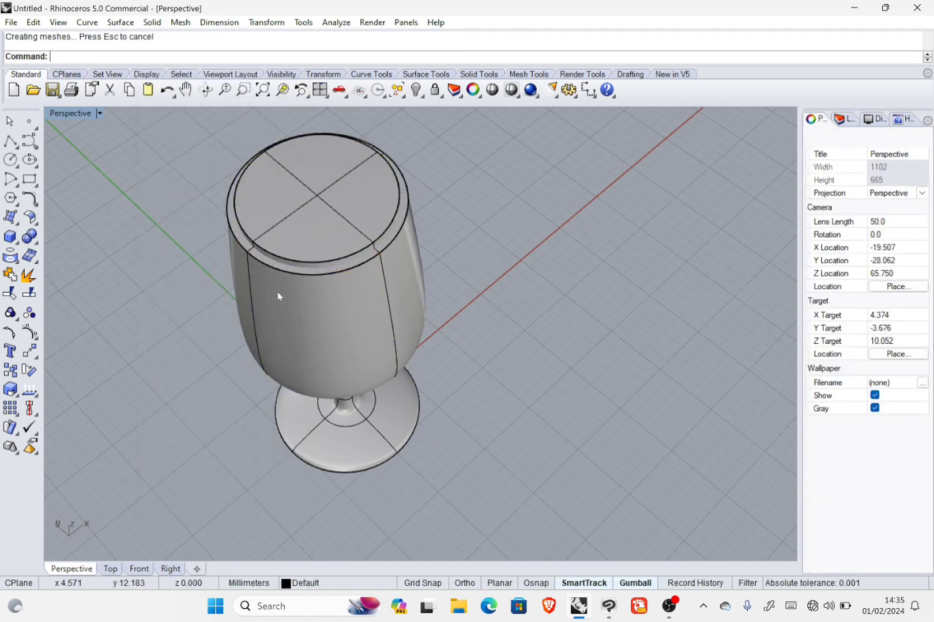
right_drag(278, 294, 368, 320)
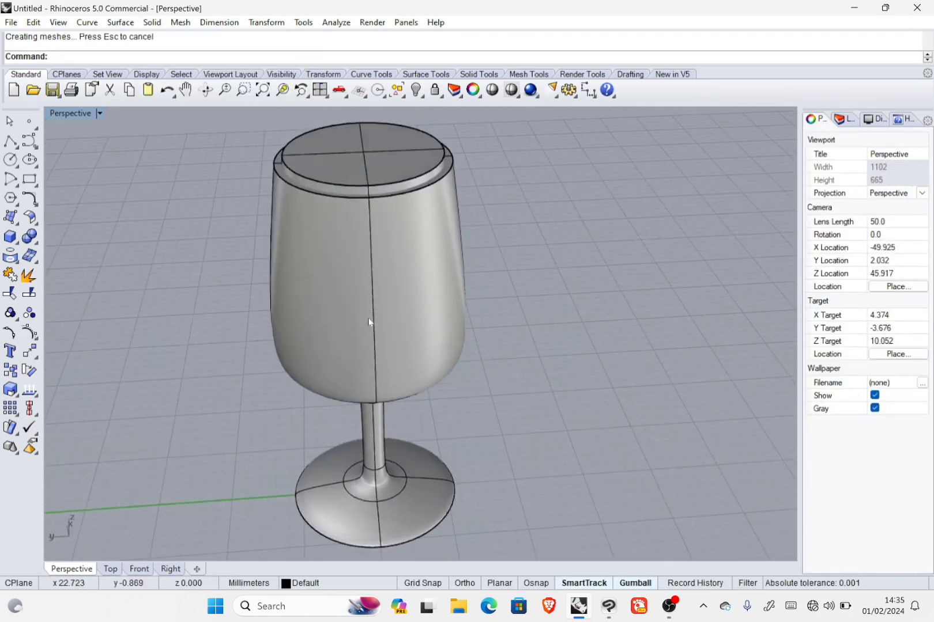
click(324, 272)
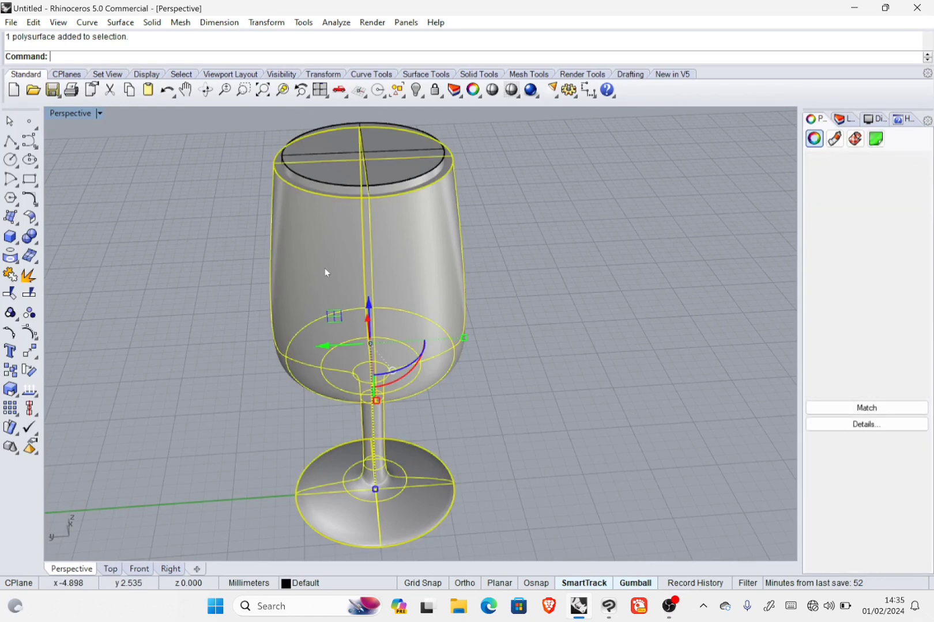
click(187, 144)
click(283, 231)
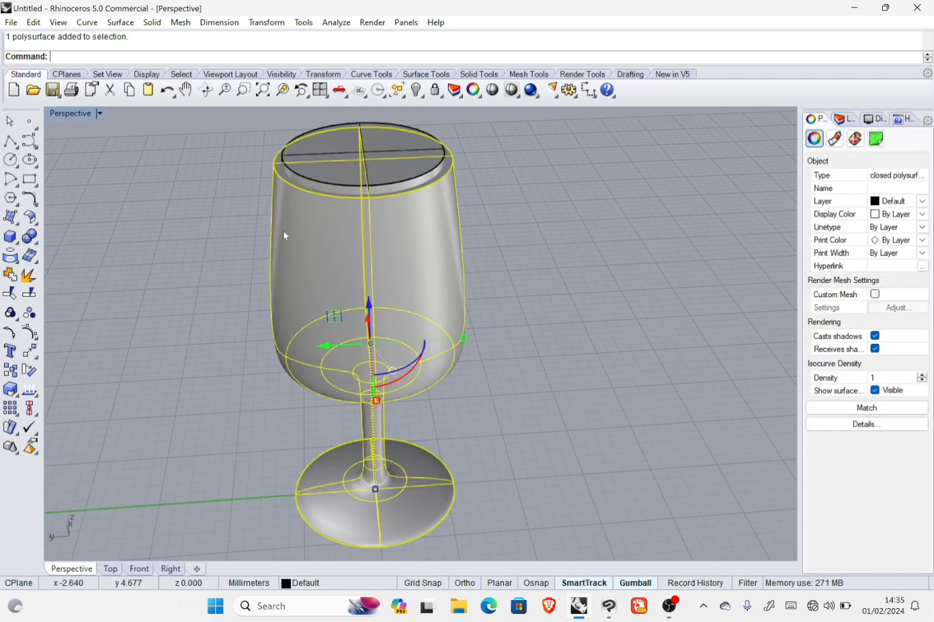
click(172, 207)
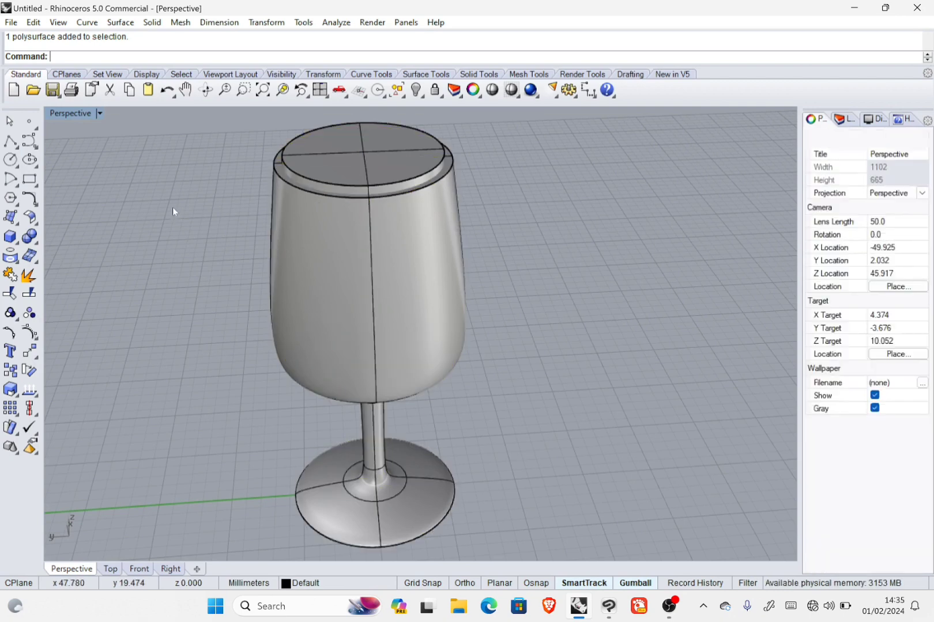
- Subtract the inner bowl solid from the outer glass solid with a Boolean Difference, deleting the input
click(153, 23)
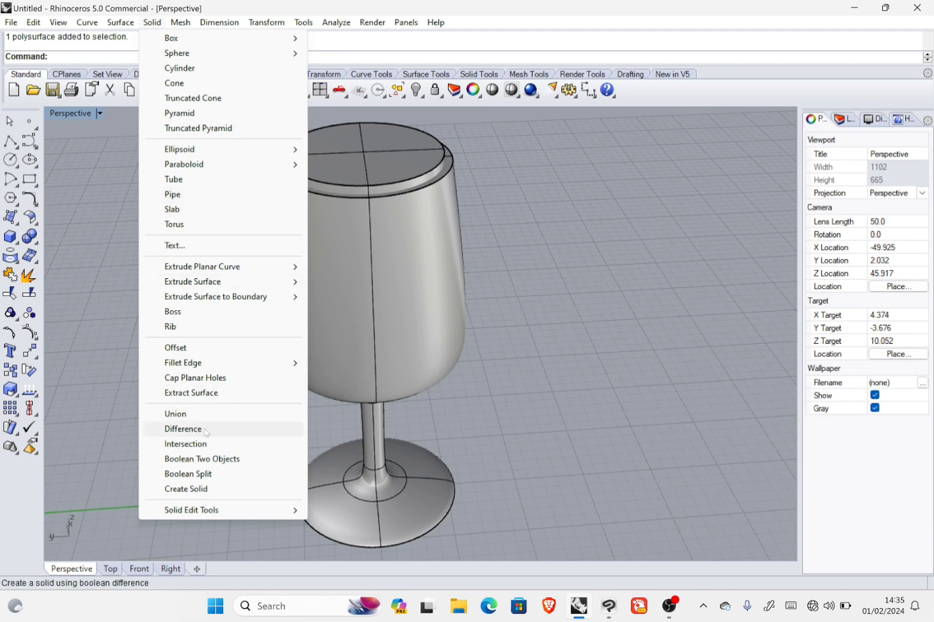
click(183, 429)
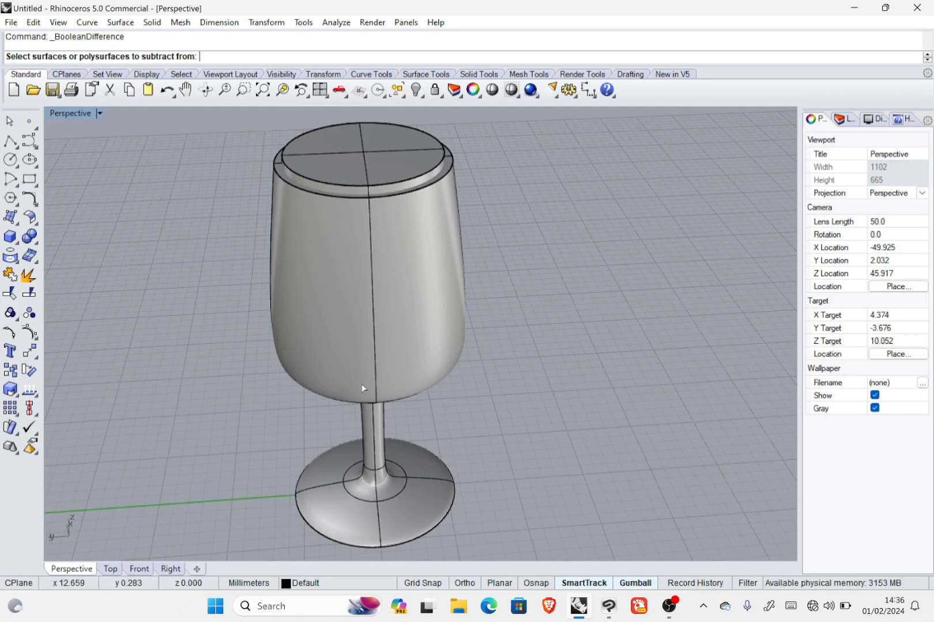
click(356, 333)
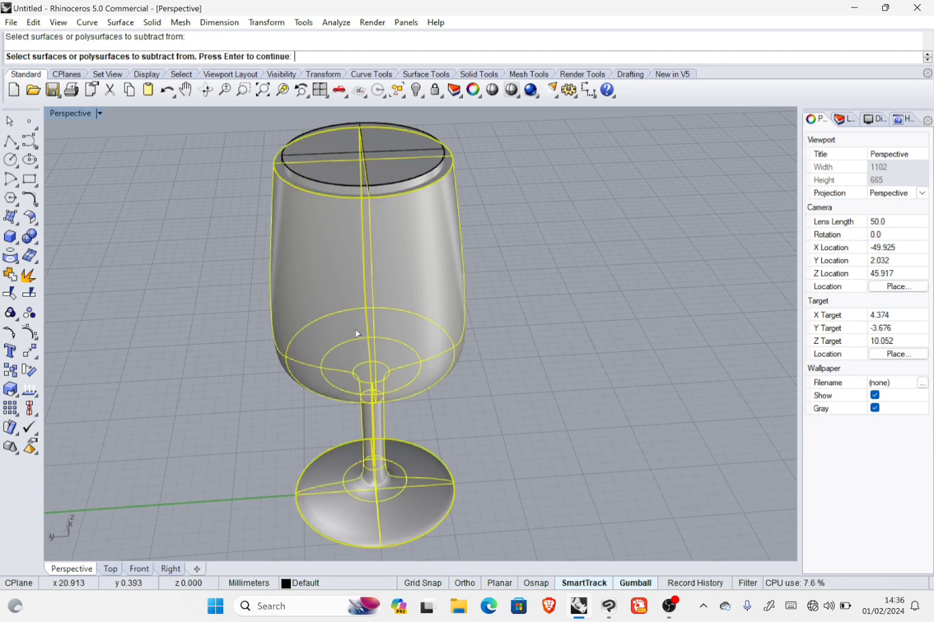
key(Return)
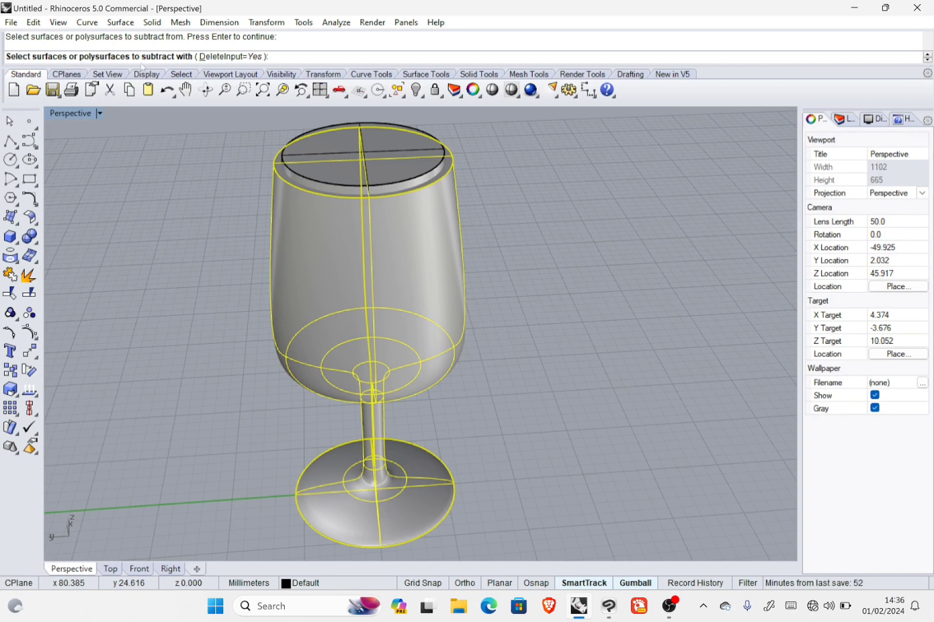
click(322, 184)
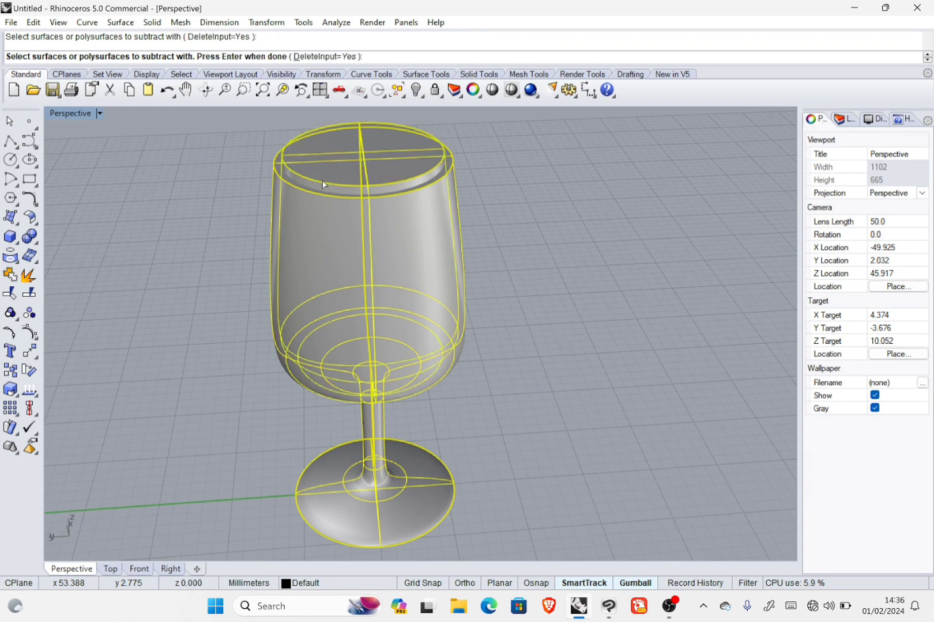
key(Return)
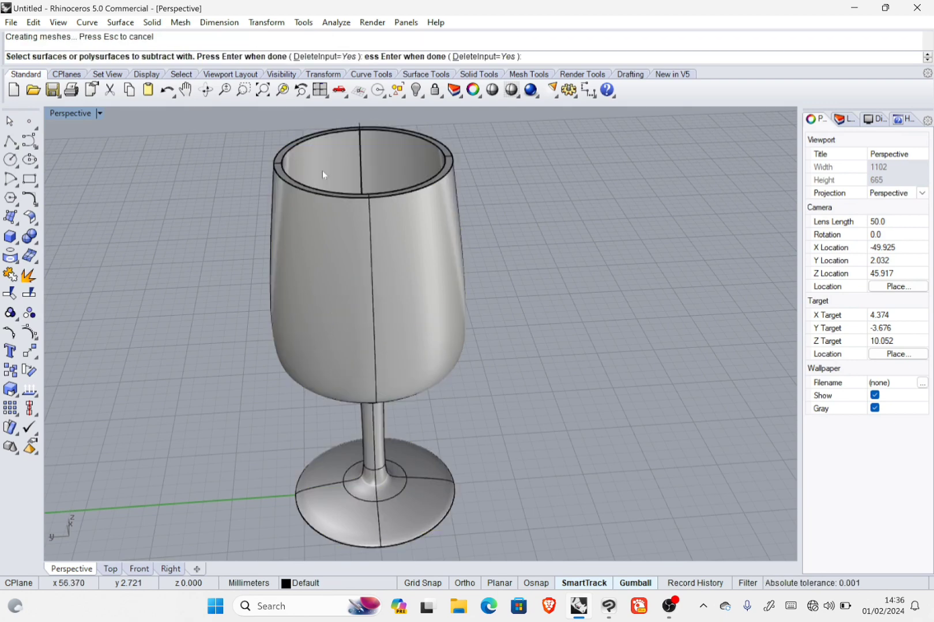
- Examine the hollowed glass and the thickness of its rim from several angles in the Perspective view
right_drag(406, 163, 427, 256)
right_drag(263, 322, 401, 245)
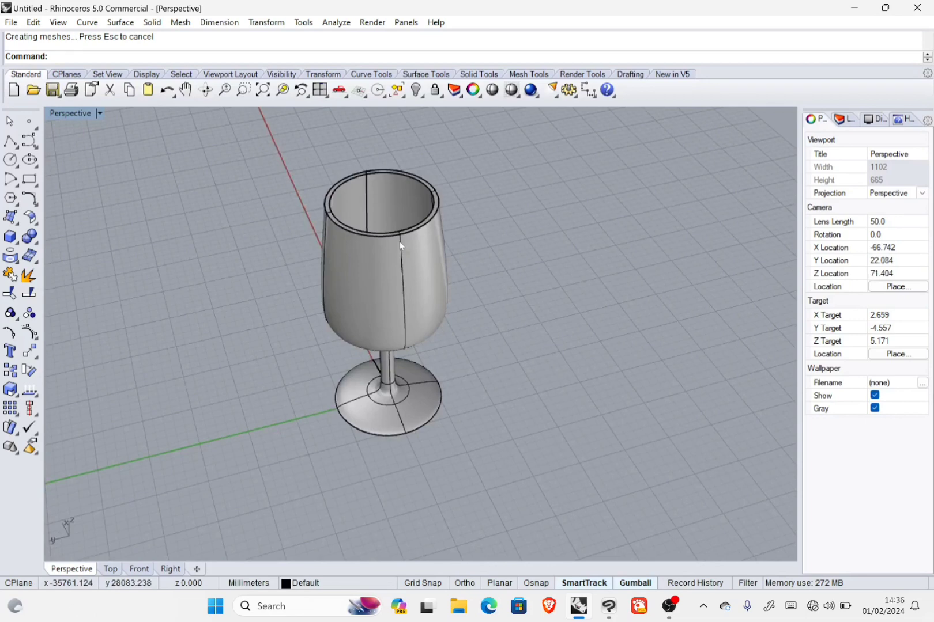
double_click(73, 114)
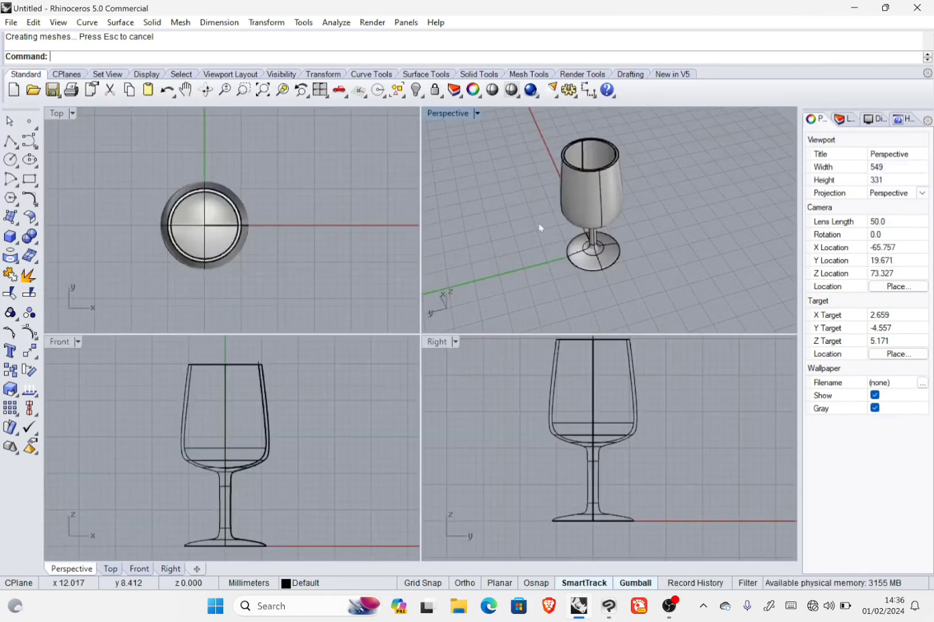
right_drag(540, 227, 558, 111)
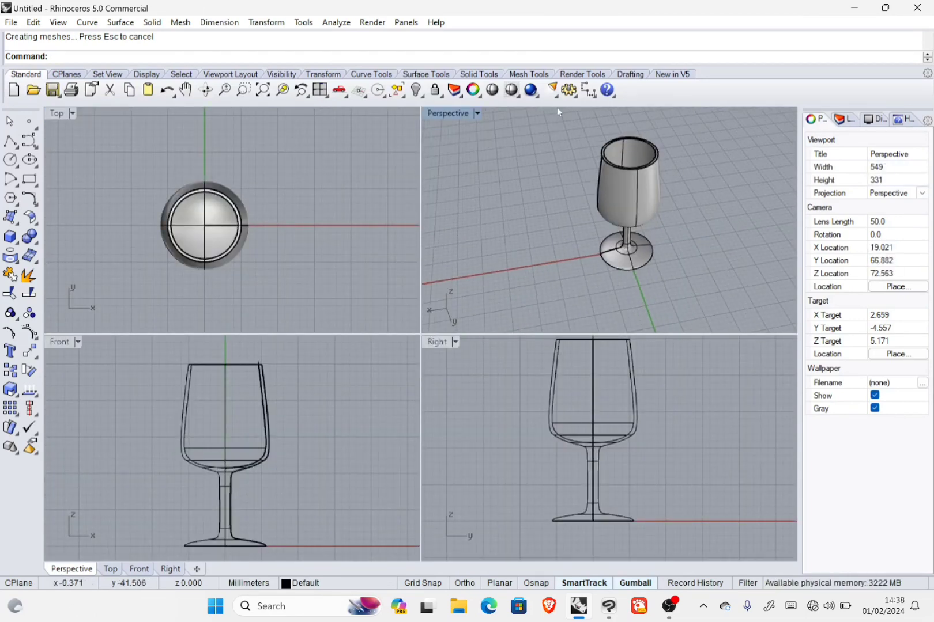
double_click(449, 114)
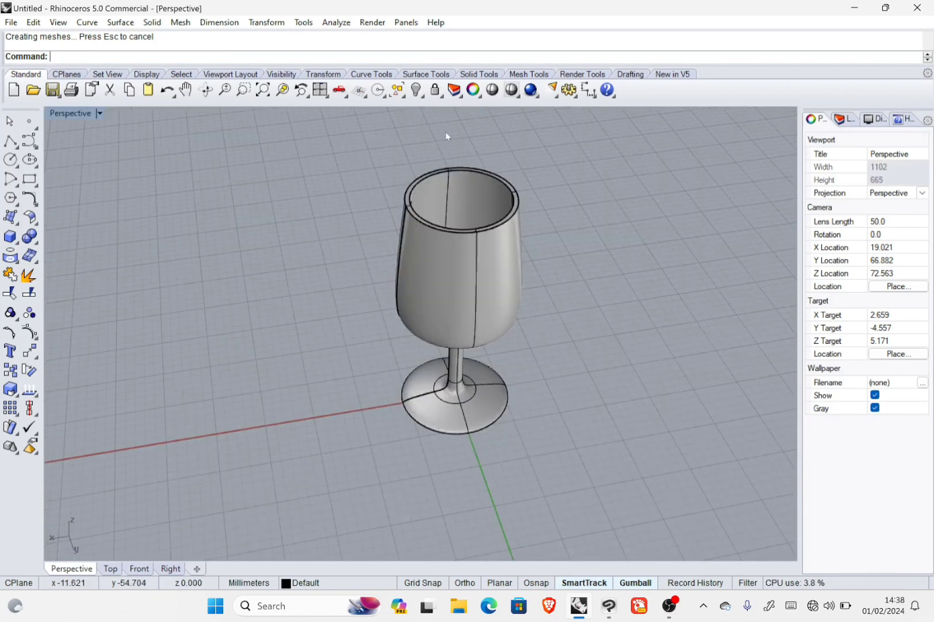
right_drag(548, 189, 486, 151)
scroll(486, 152, up, 5)
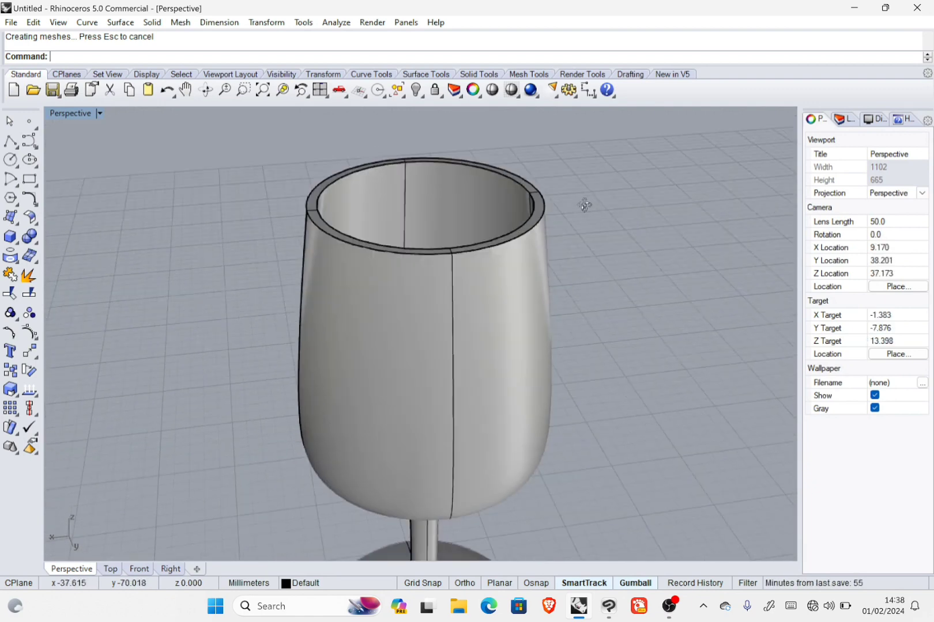
right_drag(584, 205, 396, 254)
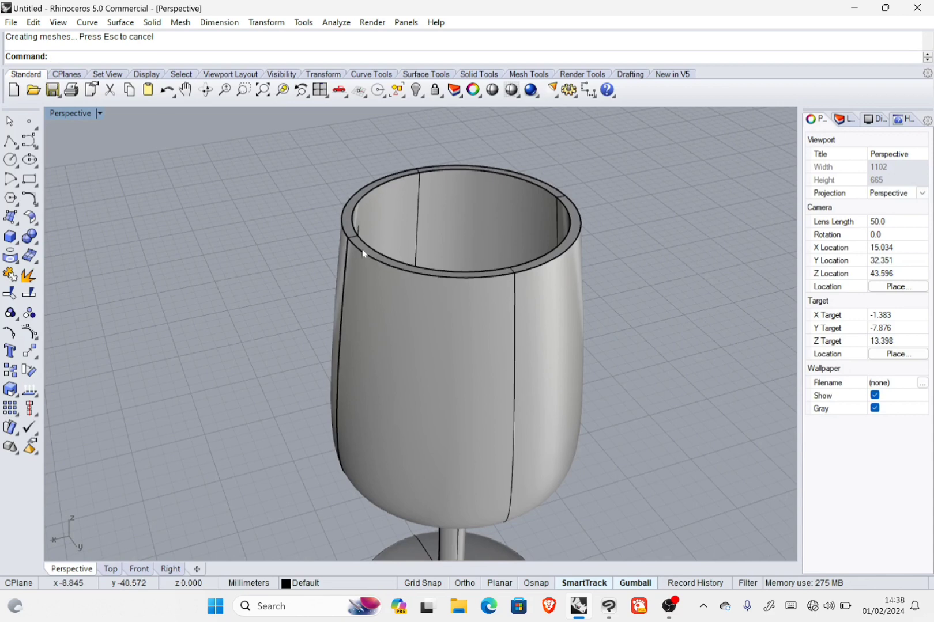
scroll(370, 257, up, 2)
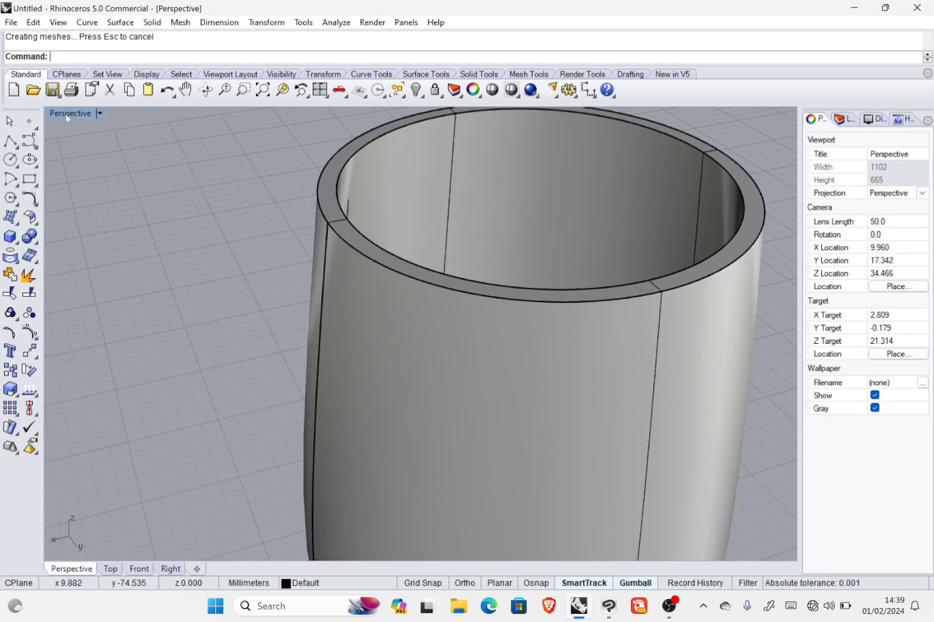
scroll(300, 180, down, 4)
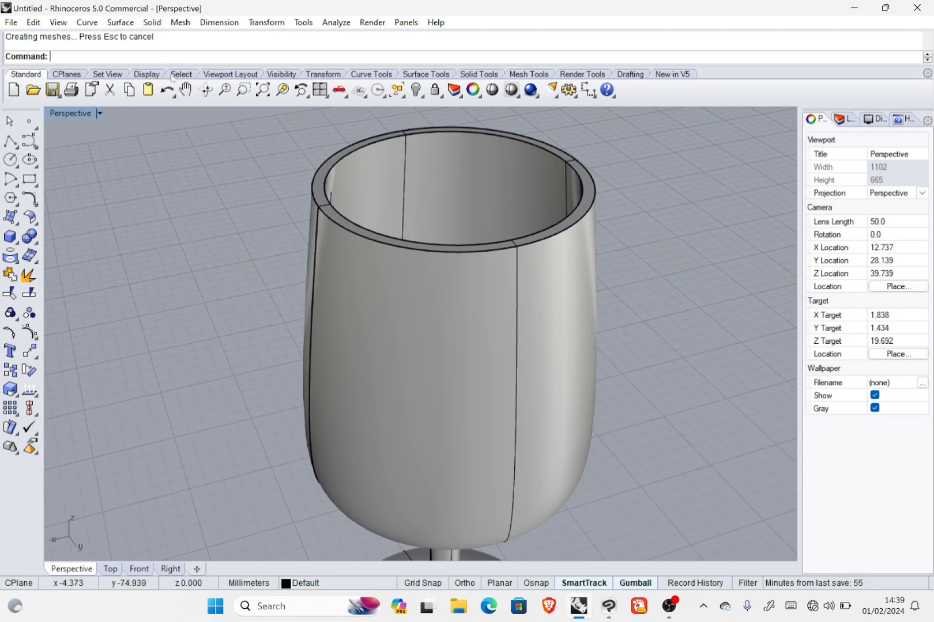
- Start a Fillet Edge with radius 1 on the outer and inner rim edges of the bowl
click(155, 23)
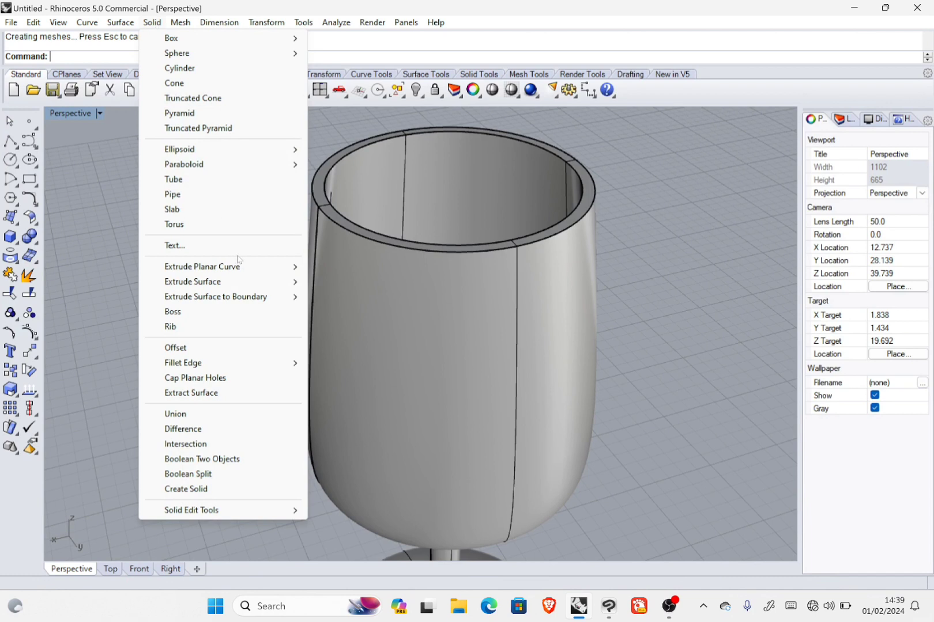
mouse_move(222, 367)
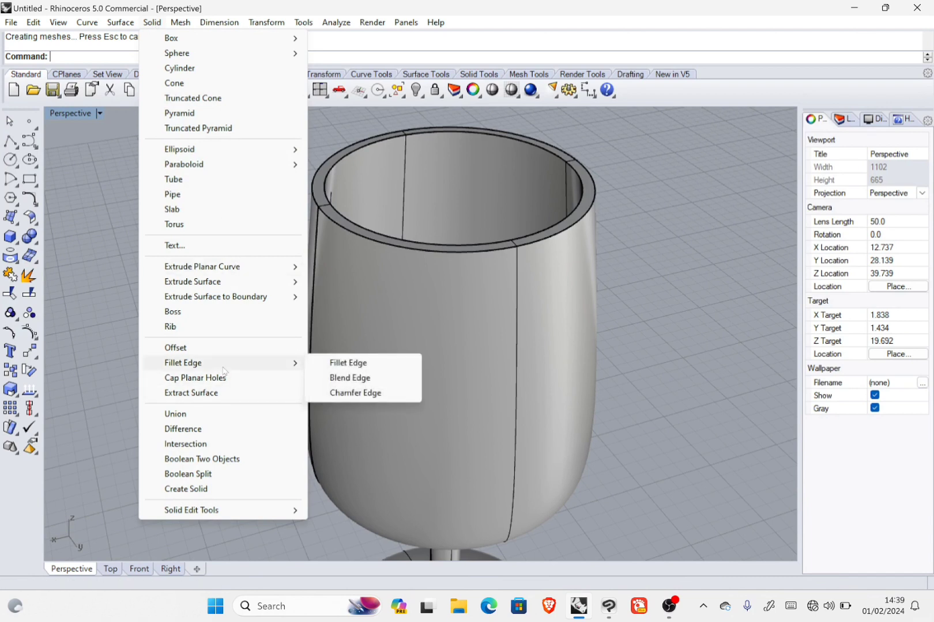
click(348, 363)
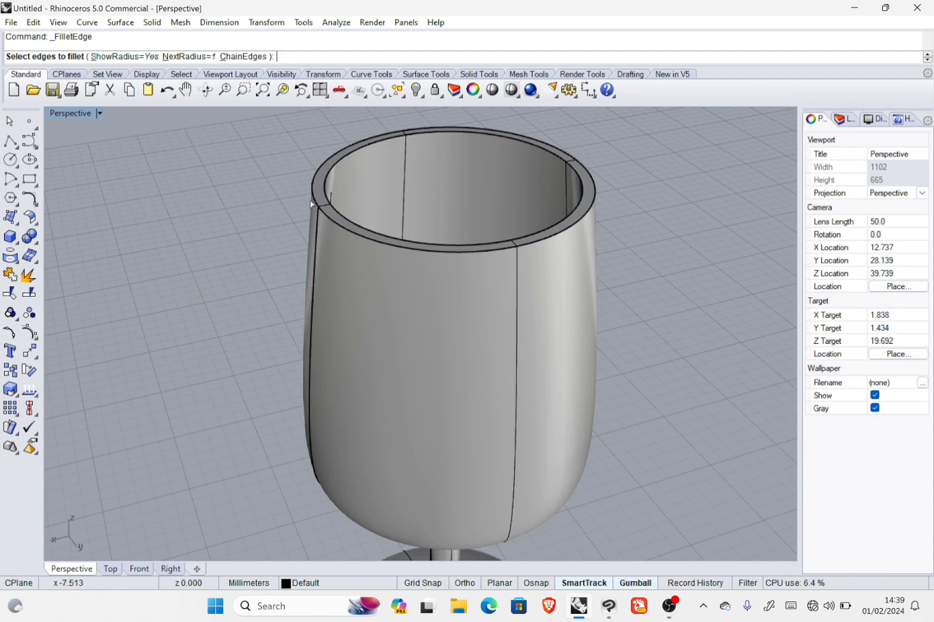
click(345, 231)
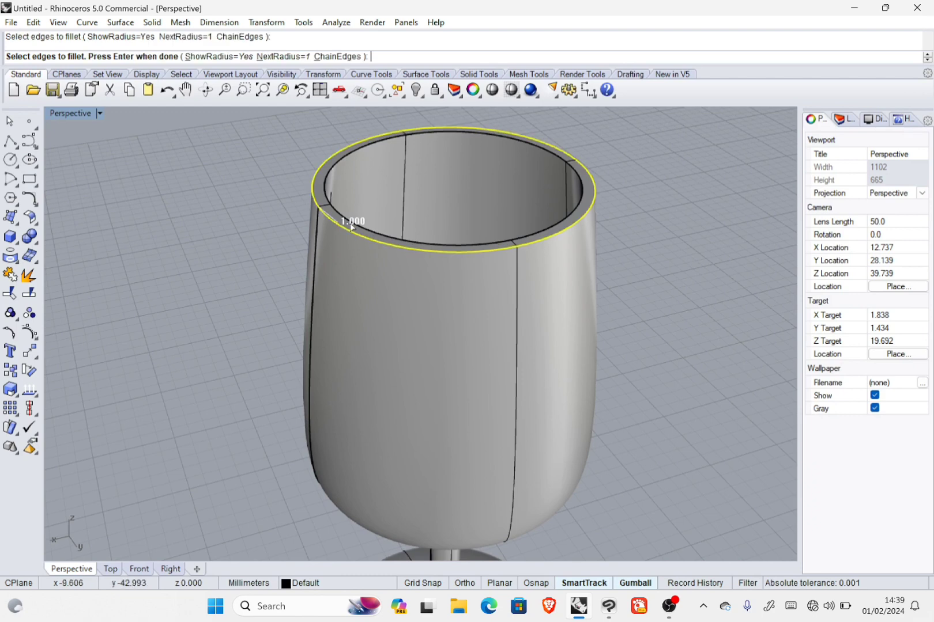
click(327, 209)
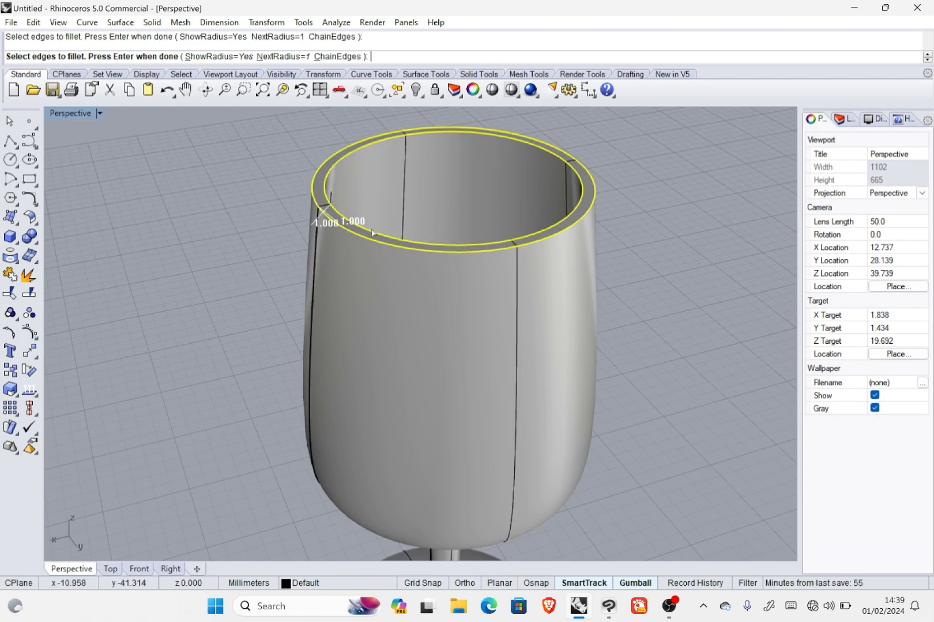
double_click(69, 115)
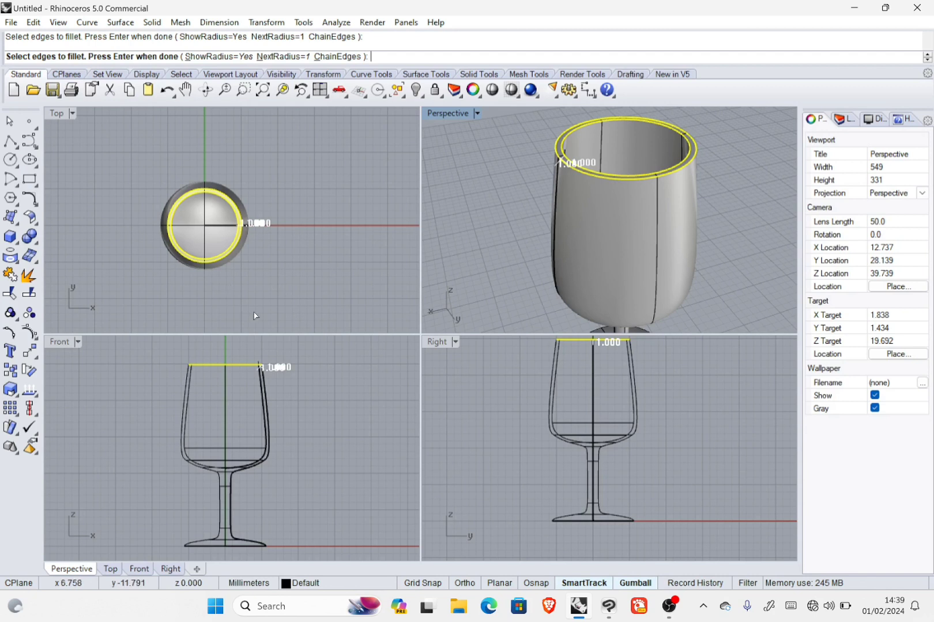
key(Return)
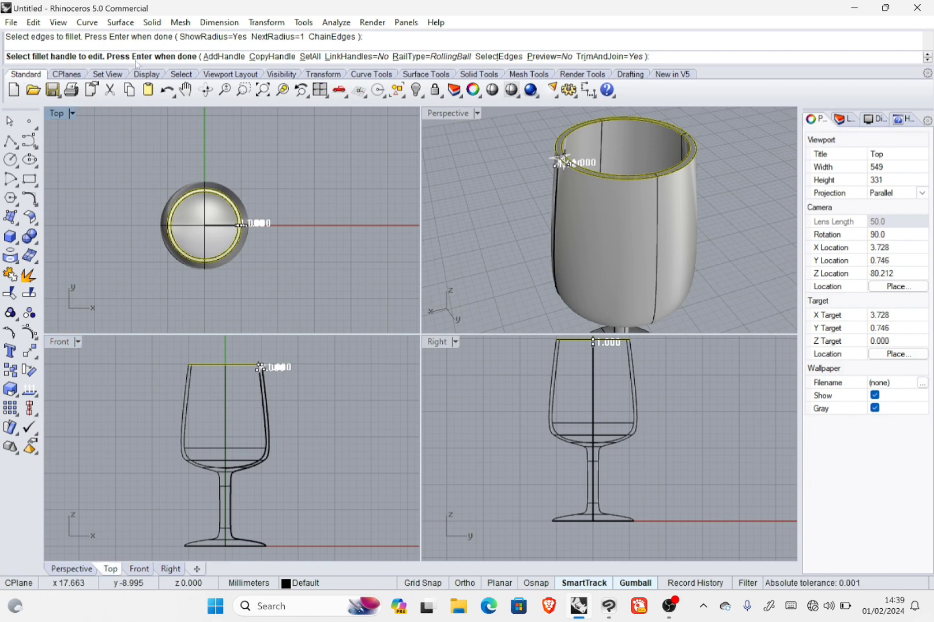
- In an enlarged Front view, reduce the outer rim edge's fillet radius to about 0.19 mm with its handle
scroll(270, 374, up, 5)
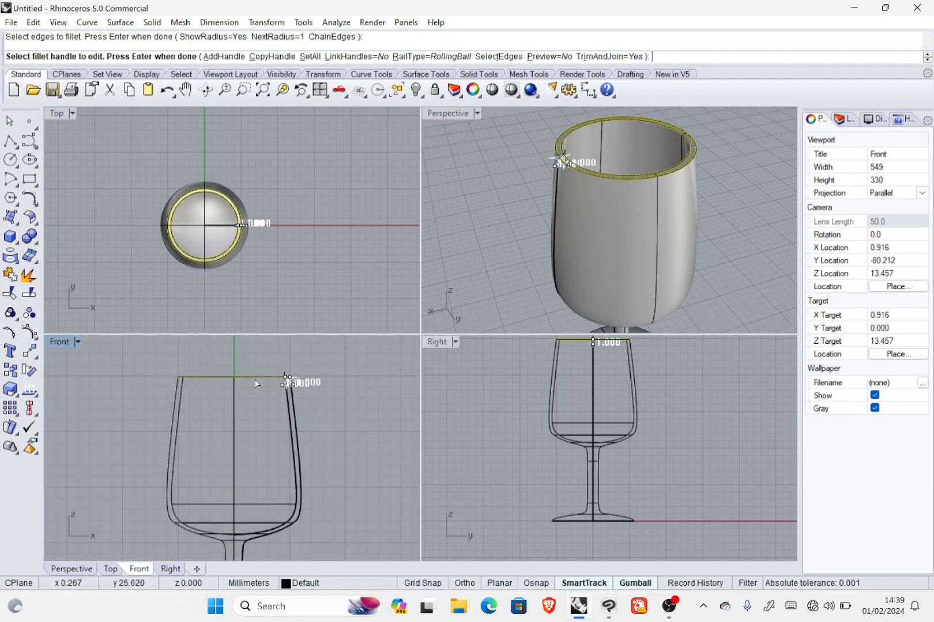
scroll(313, 371, up, 4)
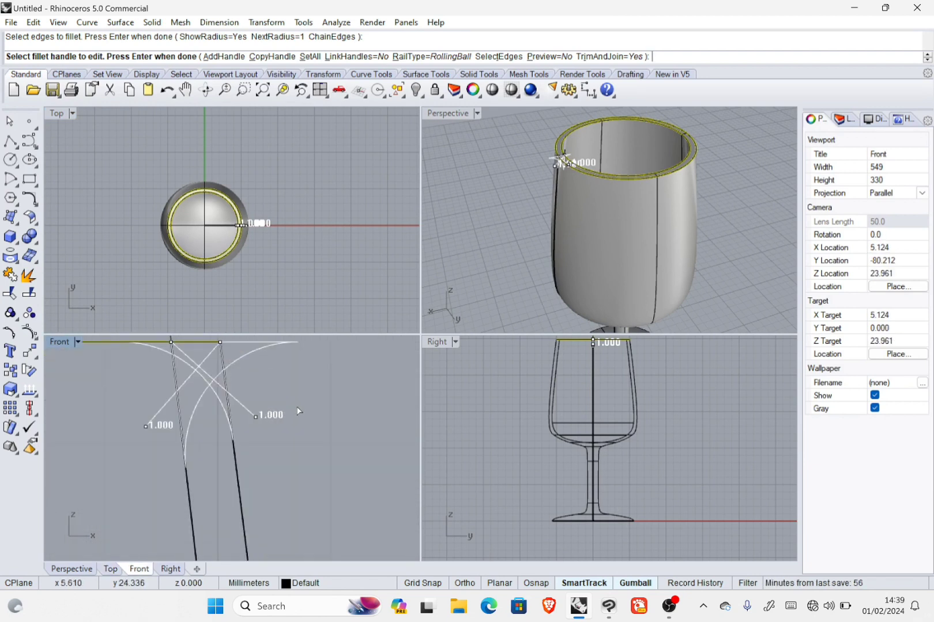
right_drag(299, 411, 397, 428)
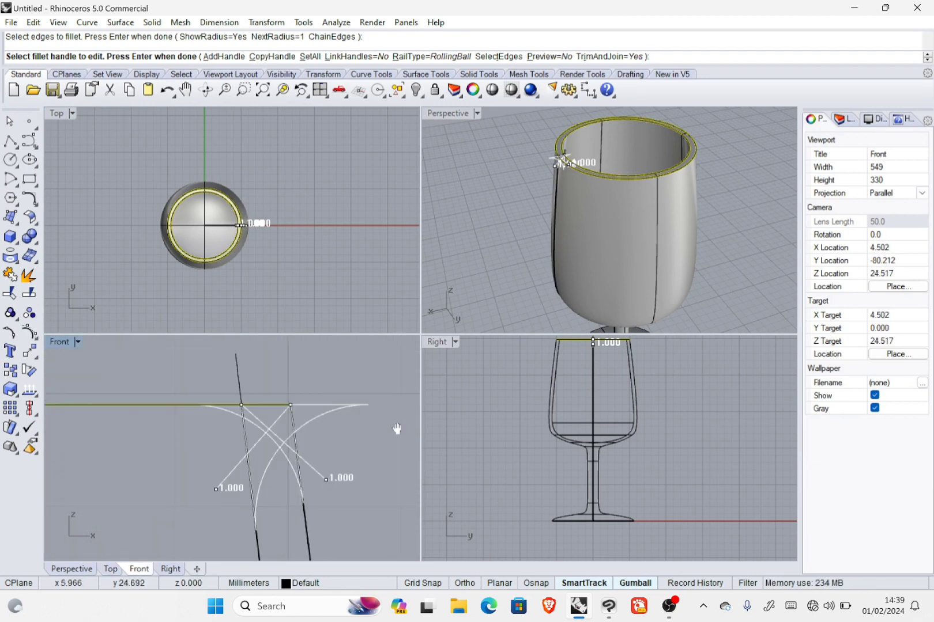
key(ctrl+m)
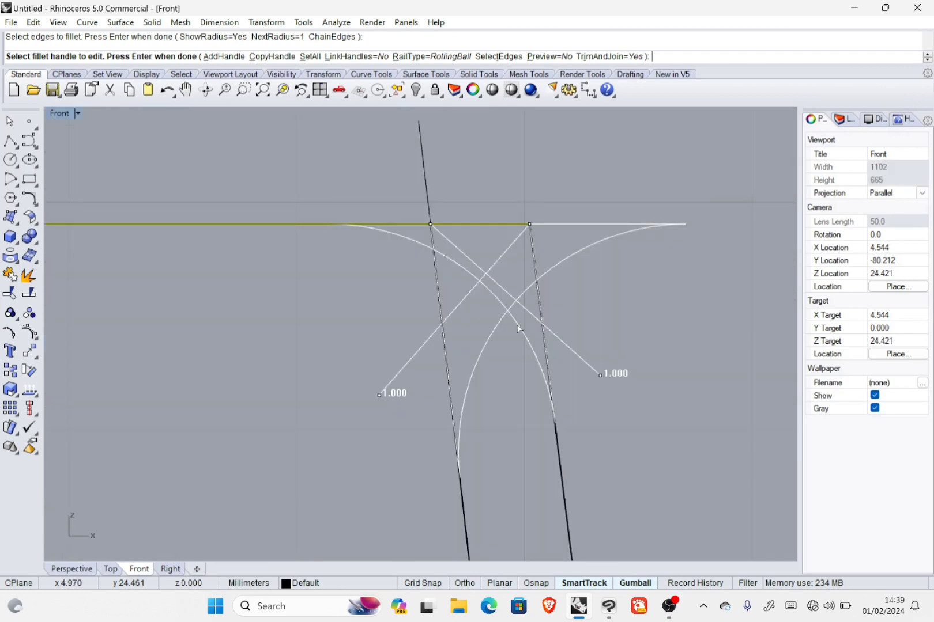
scroll(518, 328, up, 3)
scroll(519, 329, up, 8)
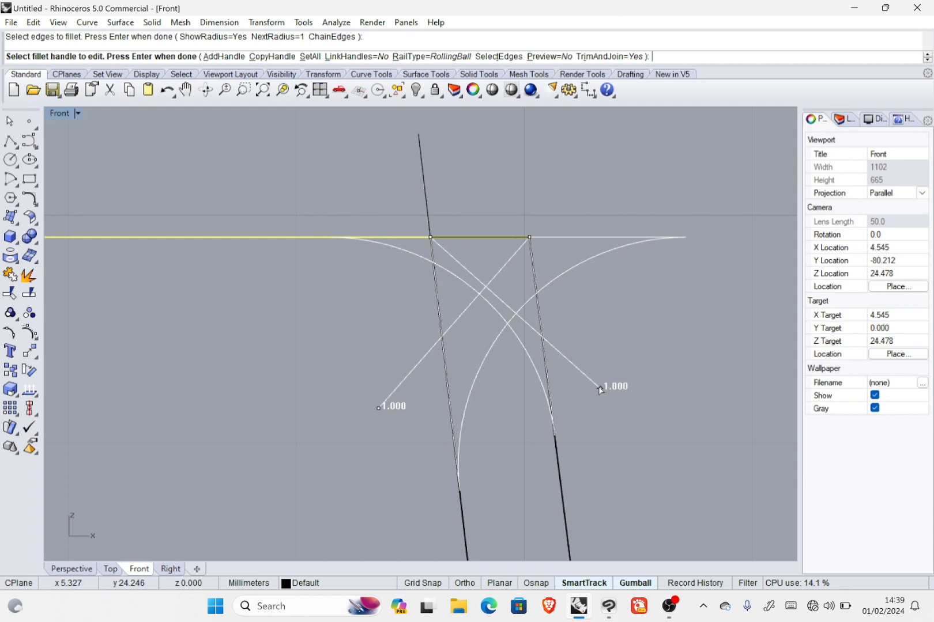
click(378, 408)
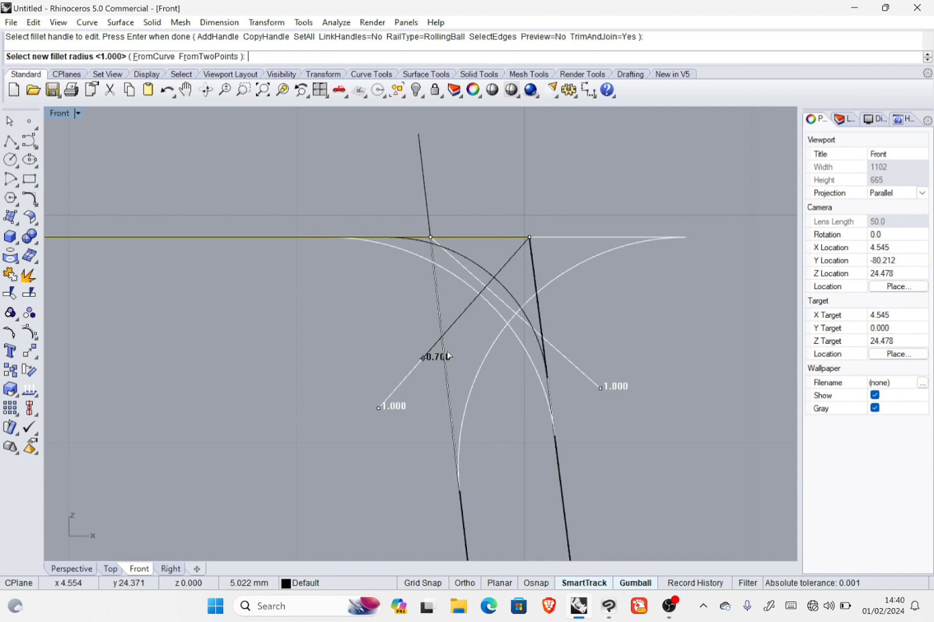
click(510, 328)
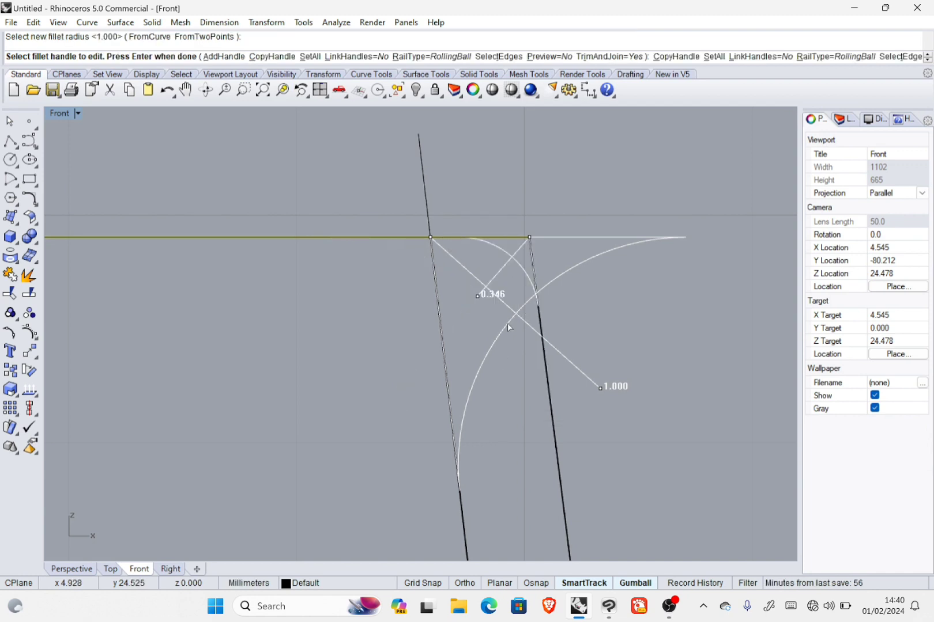
click(478, 296)
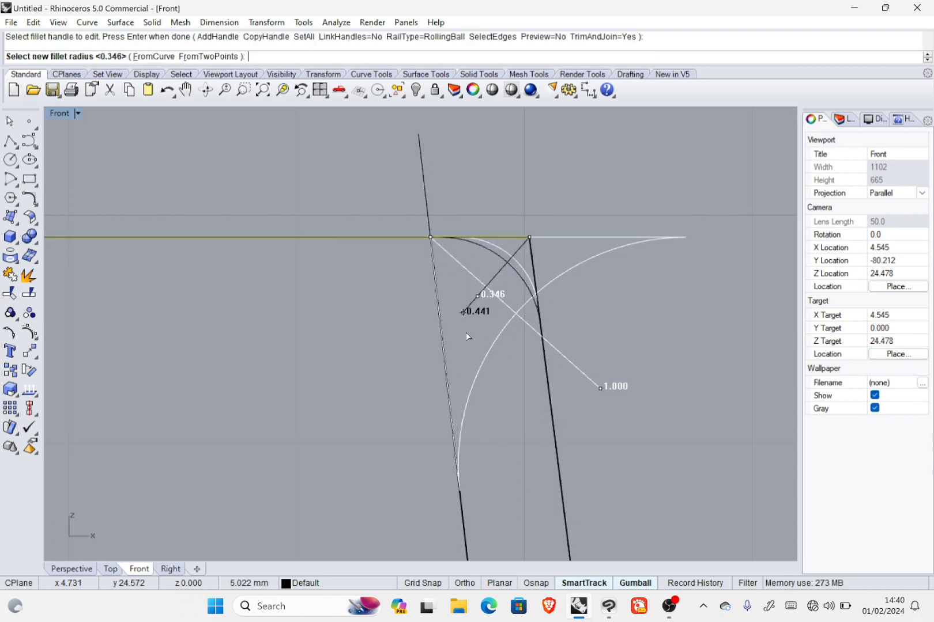
click(512, 284)
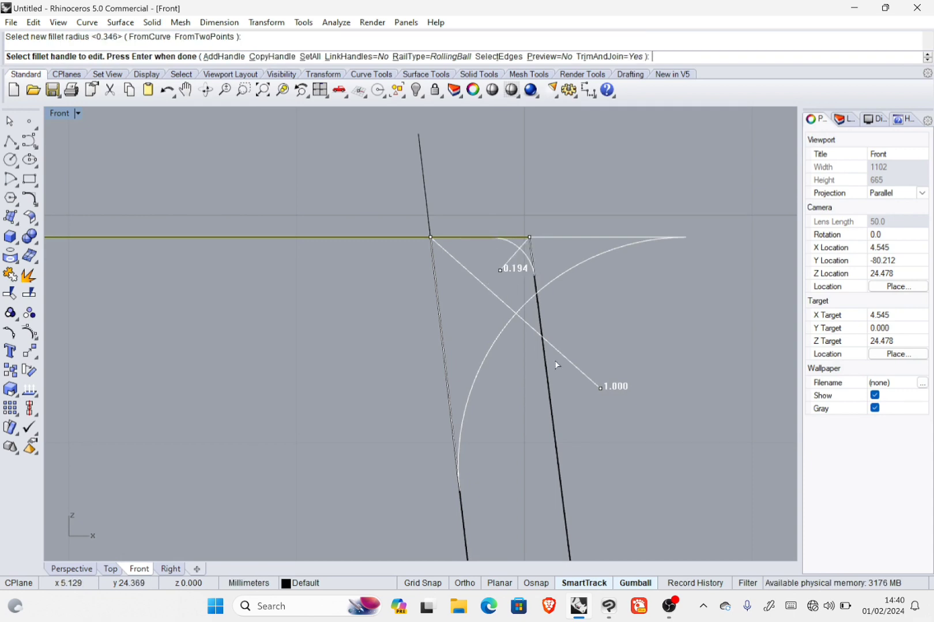
- Reduce the inner rim edge's fillet radius to about 0.19 mm and apply both rim fillets
click(602, 387)
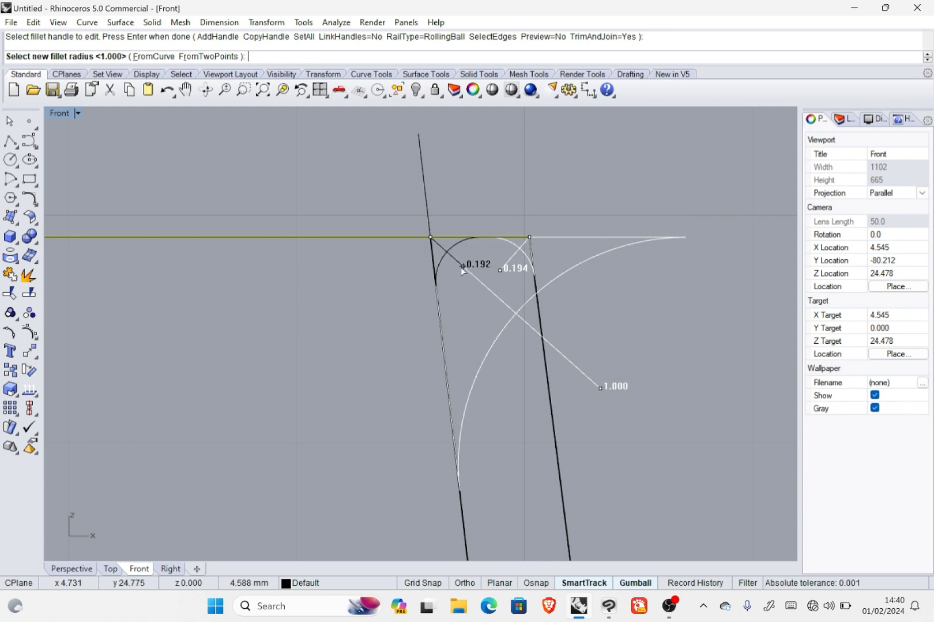
click(463, 269)
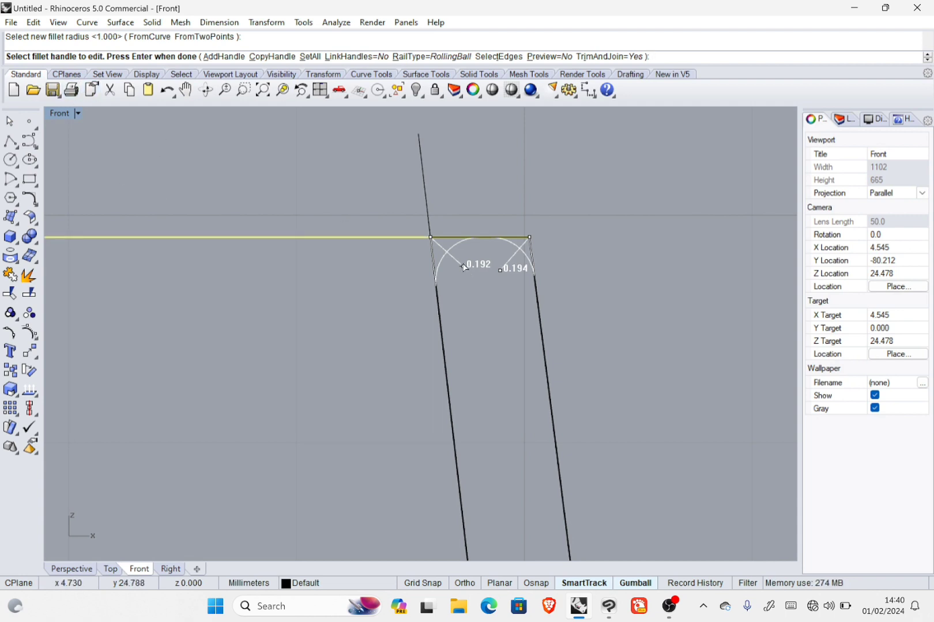
drag(465, 268, 465, 266)
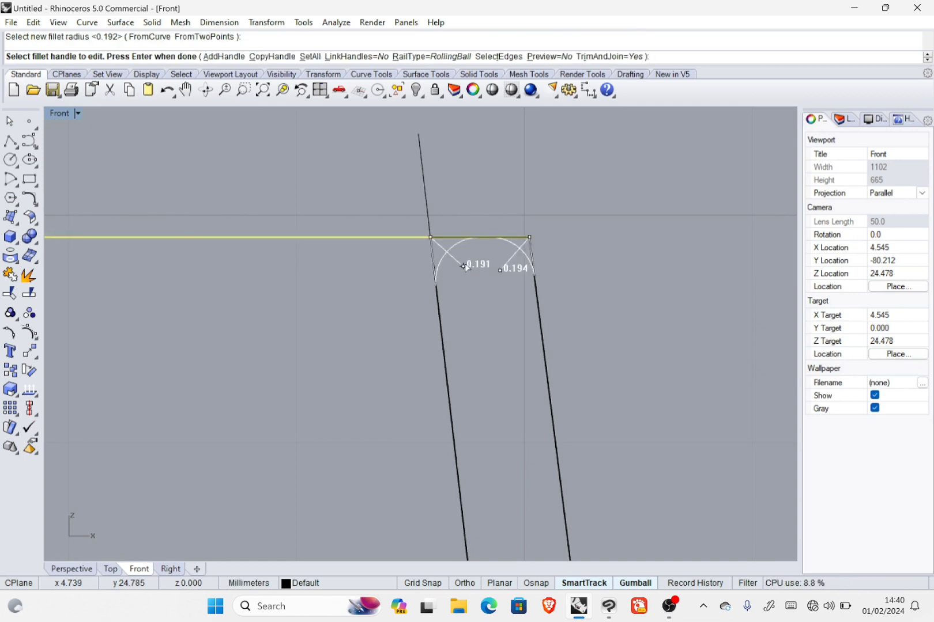
key(Return)
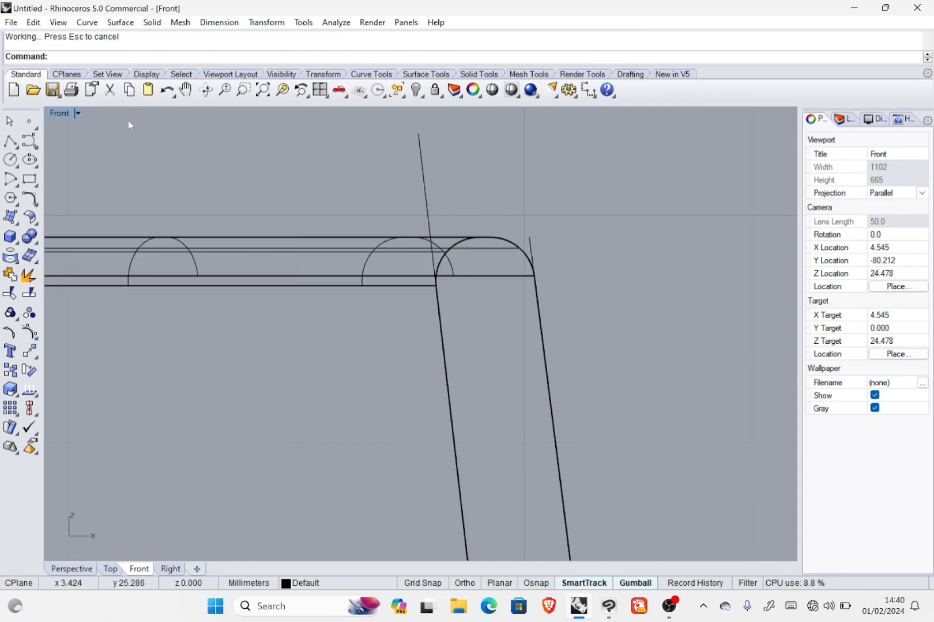
- Examine the rounded rim of the glass up close and from the side in the maximized Perspective view
double_click(52, 114)
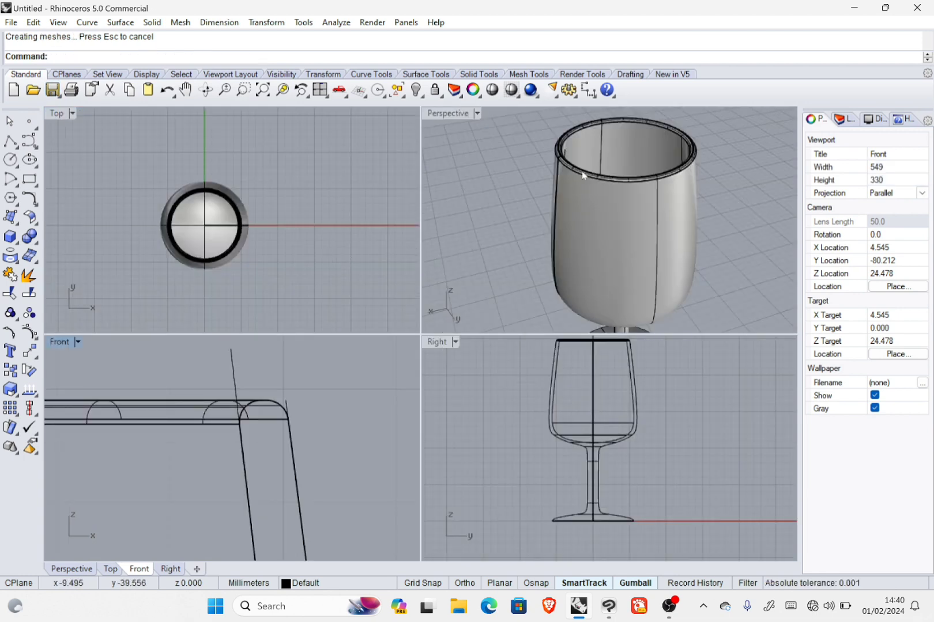
scroll(582, 156, up, 4)
right_drag(614, 193, 537, 221)
double_click(444, 112)
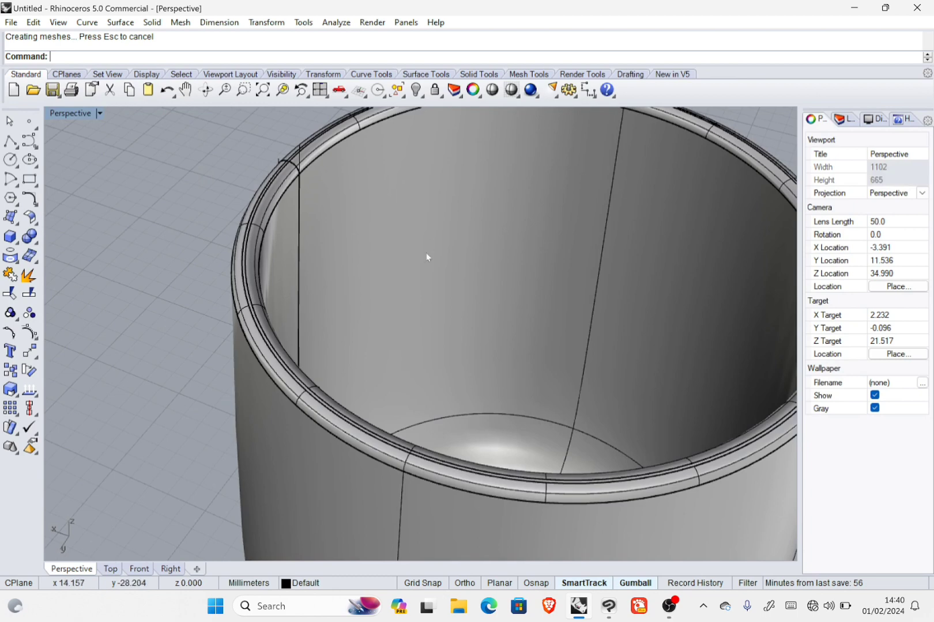
right_drag(330, 312, 438, 250)
scroll(374, 230, down, 6)
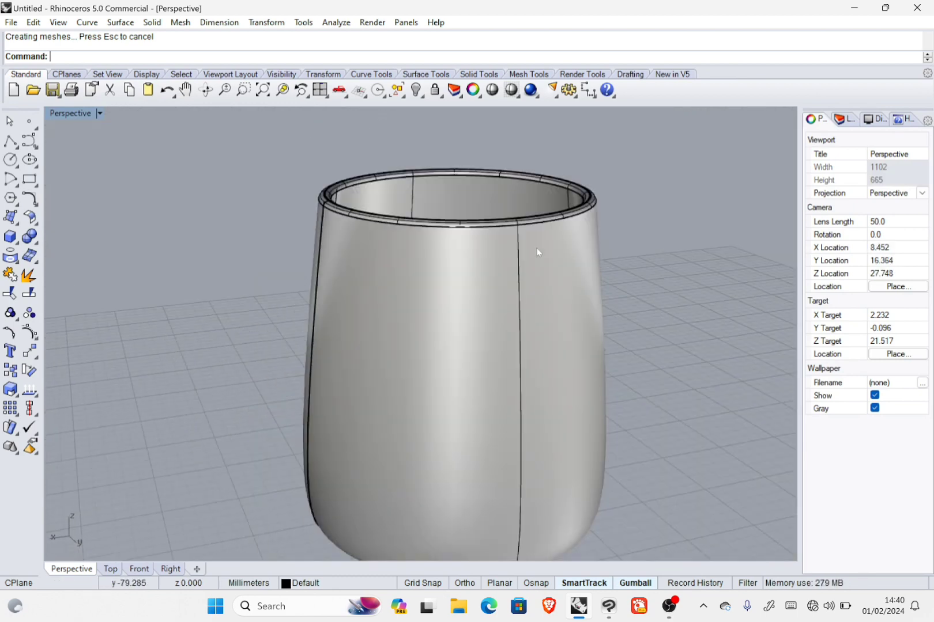
right_drag(536, 252, 418, 243)
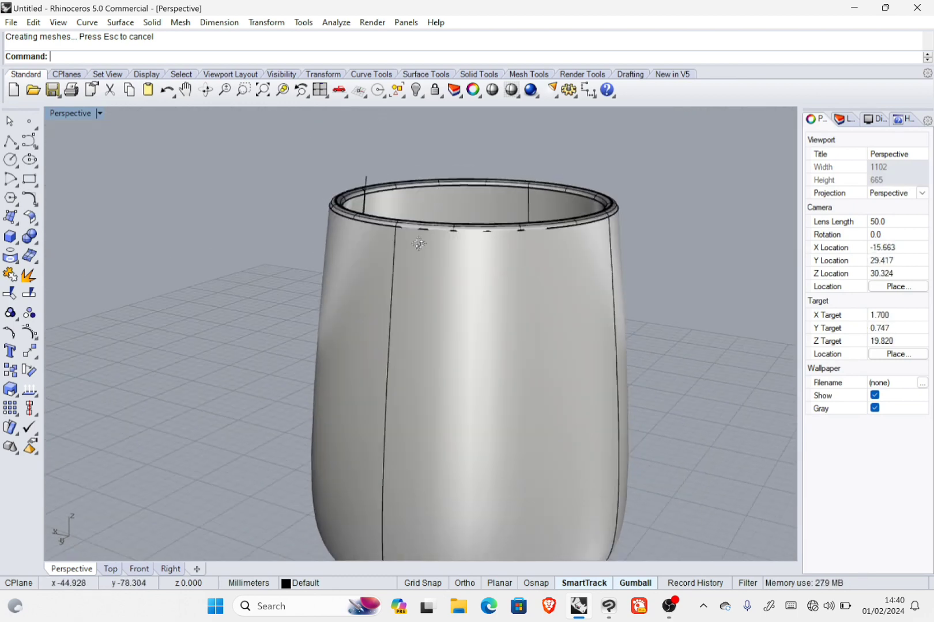
click(386, 220)
click(300, 220)
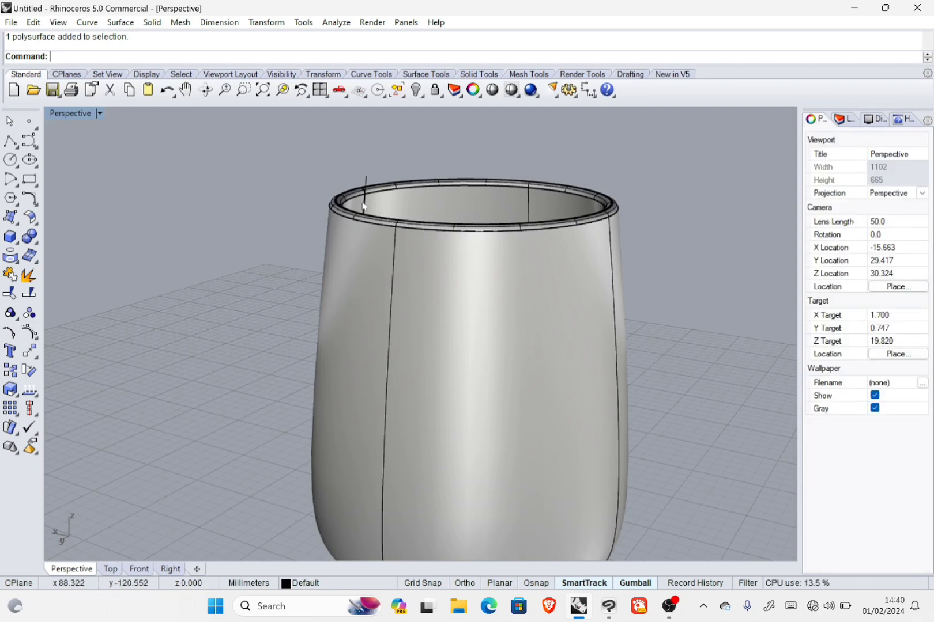
- Render the Perspective view with the glass seen slightly from above
right_drag(364, 207, 290, 196)
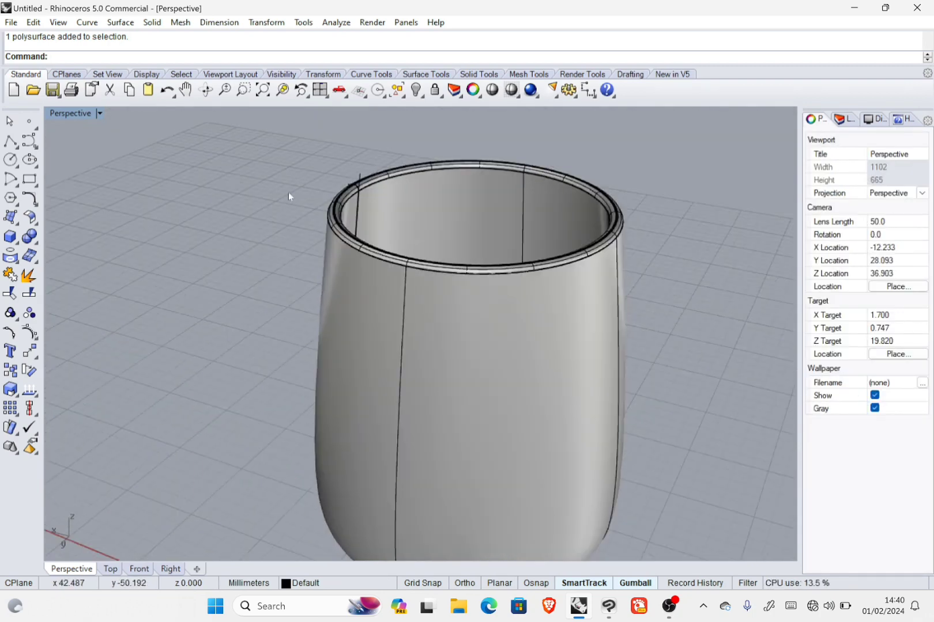
click(530, 91)
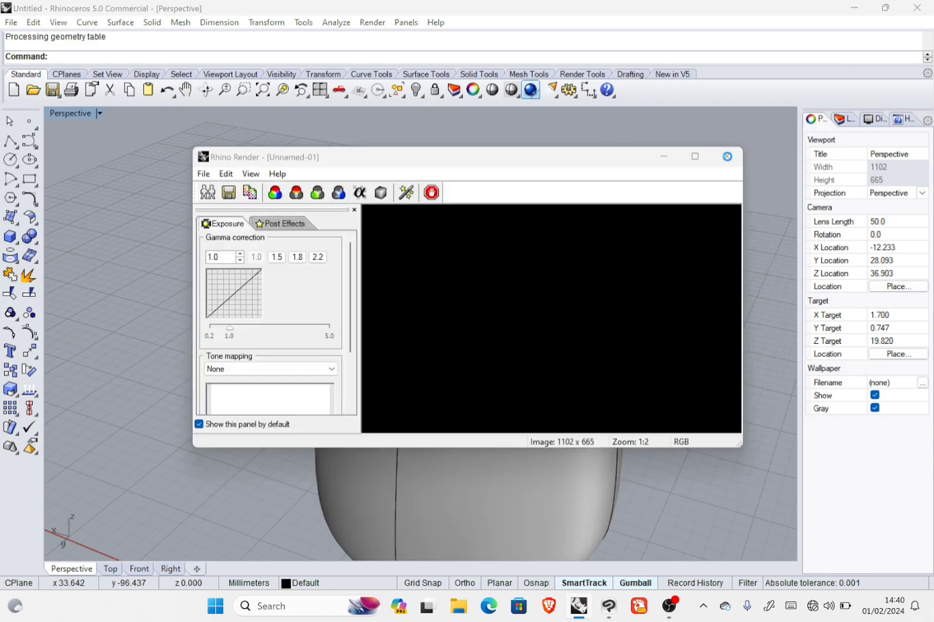
- Preview the glass in wire-free shaded mode and examine it from the side and from above in the Perspective view
scroll(618, 275, up, 1)
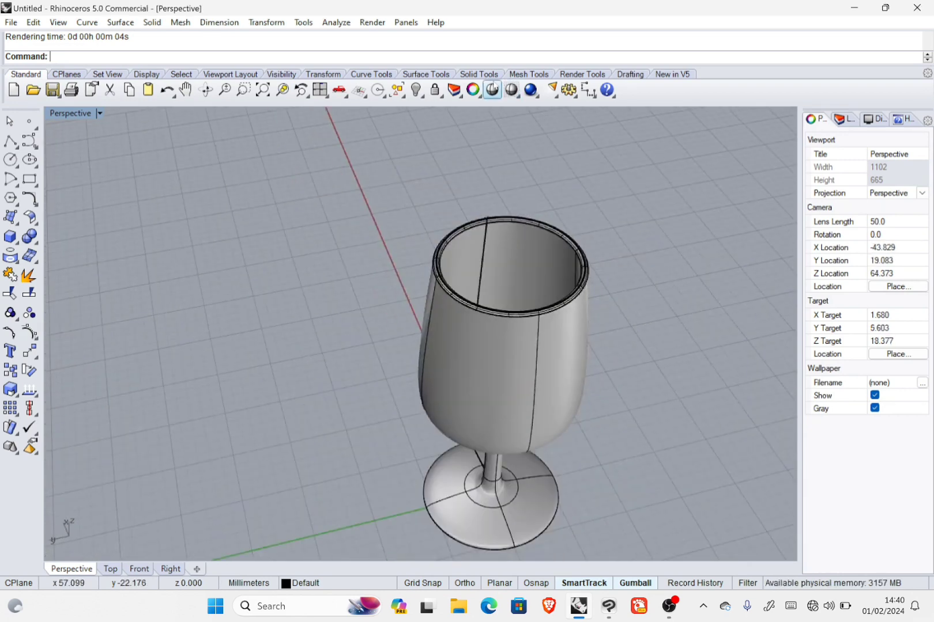
click(511, 90)
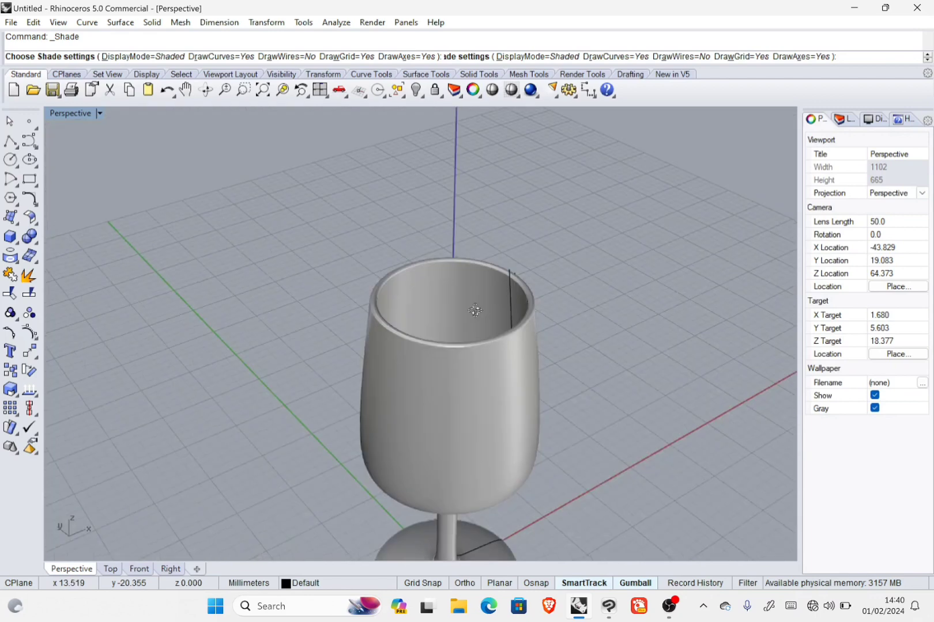
right_drag(475, 311, 510, 336)
scroll(586, 361, down, 8)
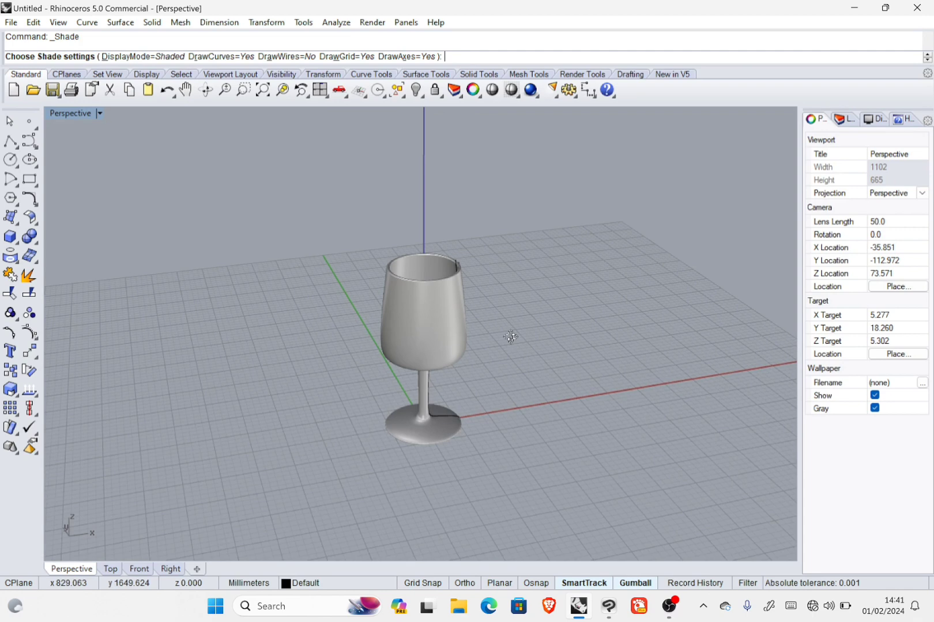
scroll(511, 337, up, 6)
right_drag(587, 359, 539, 281)
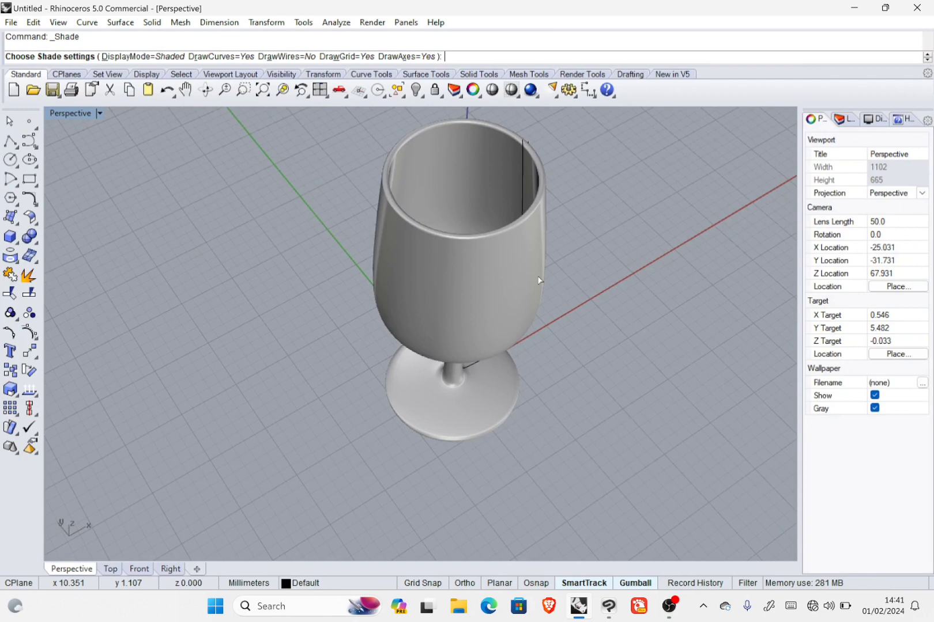
- Delete the leftover profile curve of the subtracted bowl from inside the glass
click(521, 171)
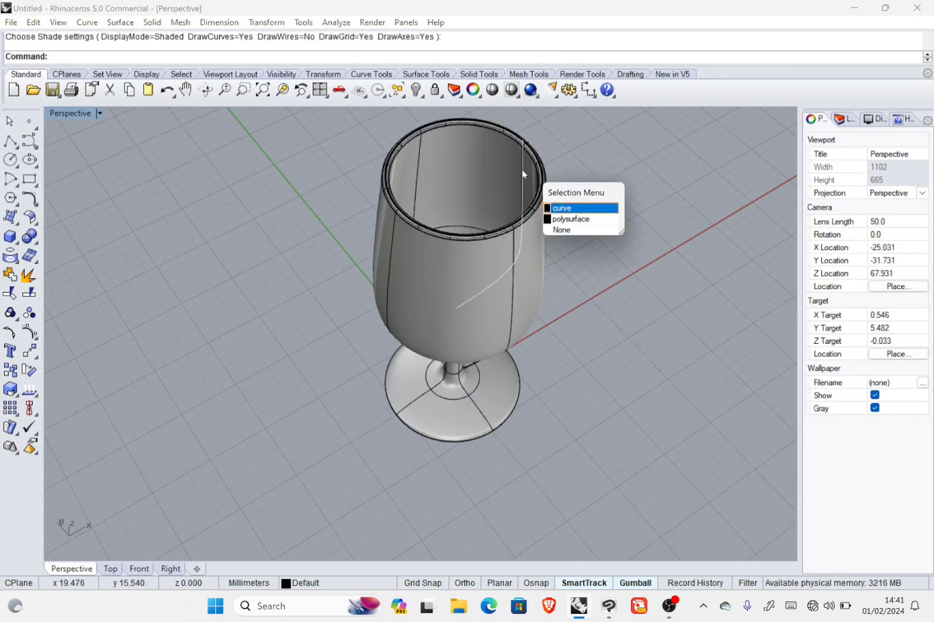
click(578, 209)
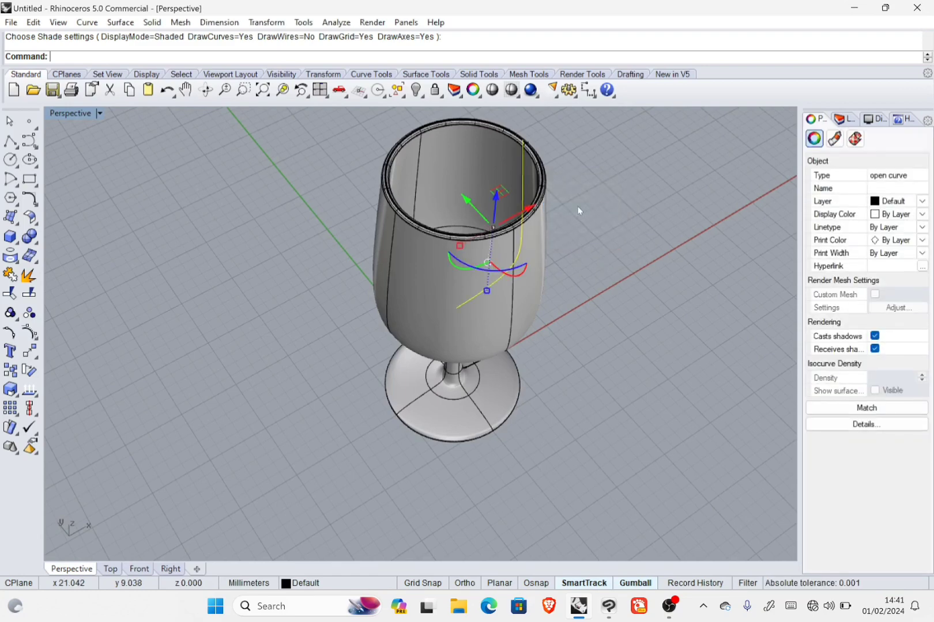
key(Delete)
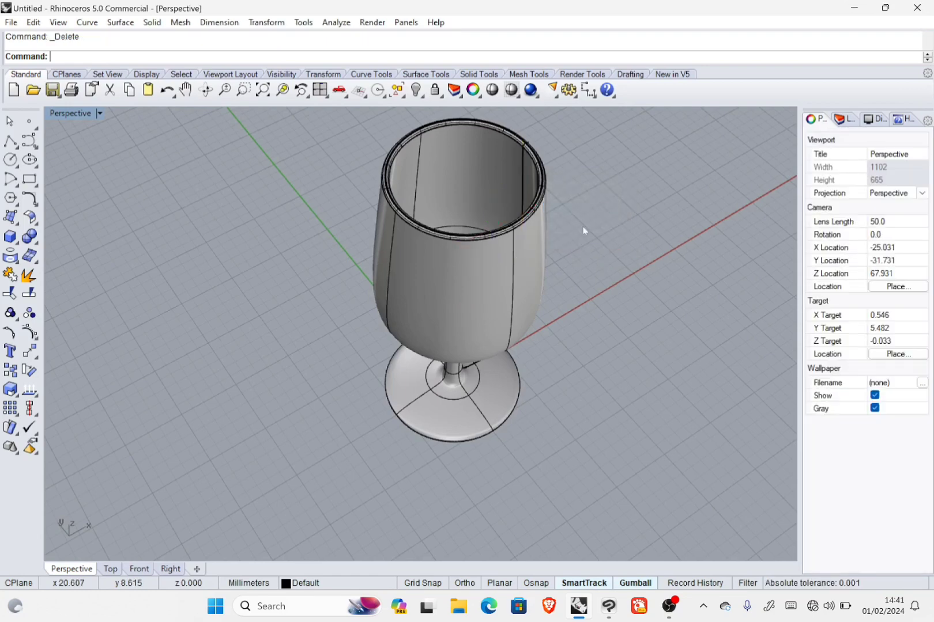
- Delete the original outer profile curve that still runs along the glass's bowl, stem and base
right_drag(584, 231, 425, 229)
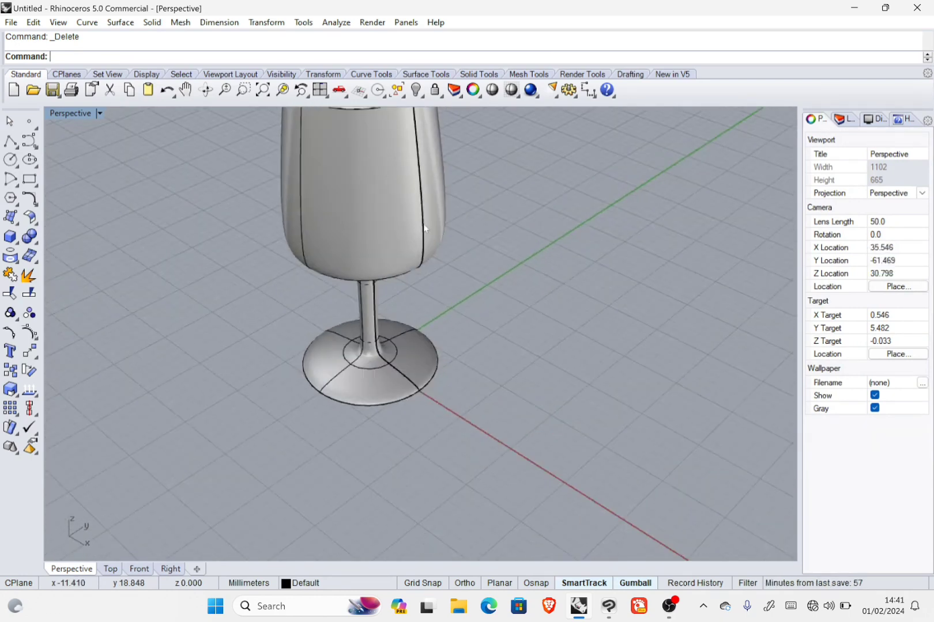
click(421, 226)
click(477, 259)
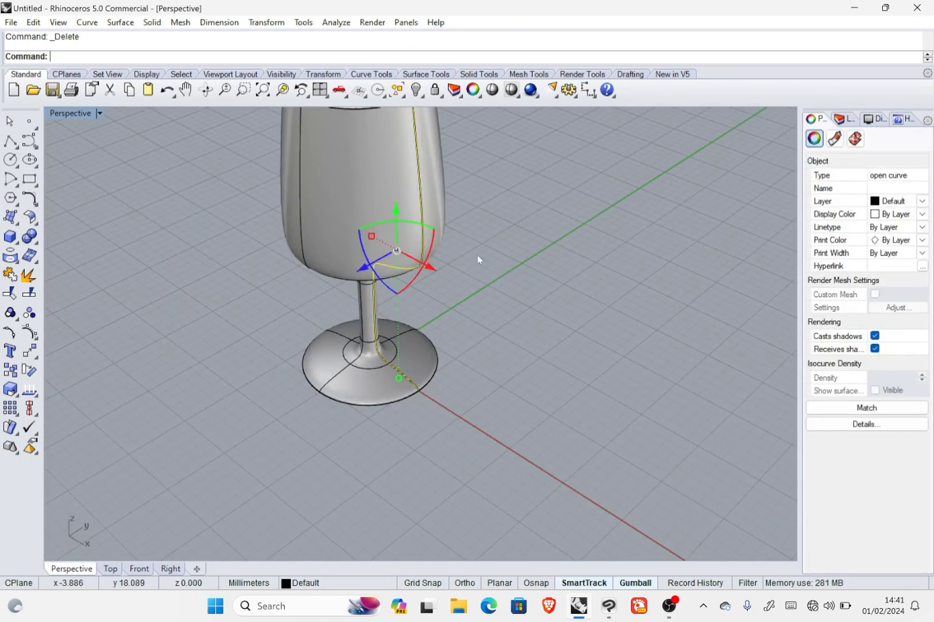
key(Delete)
- Preview the cleaned-up glass from above in shaded mode without wires
right_drag(477, 258, 516, 318)
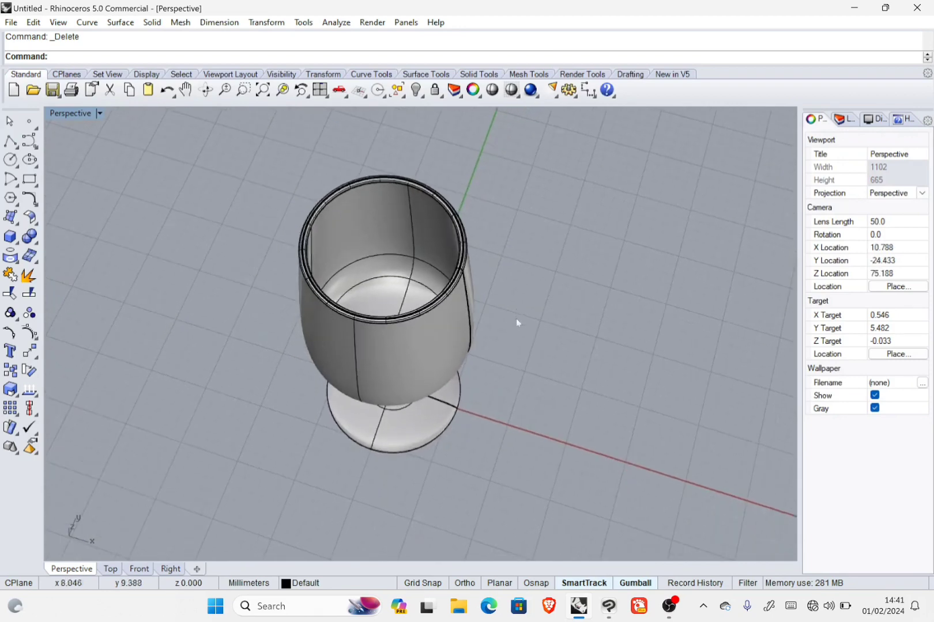
click(492, 90)
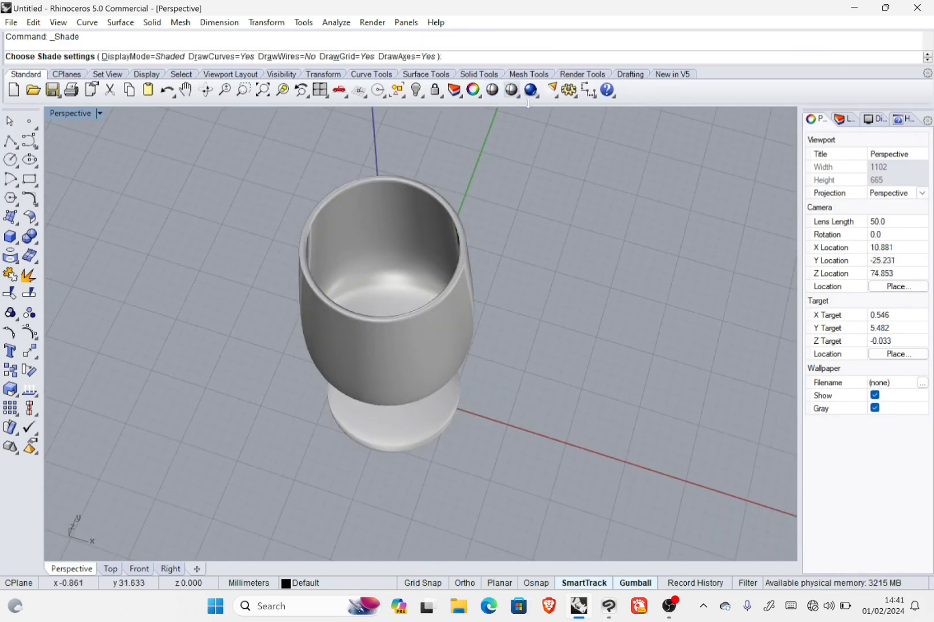
click(531, 91)
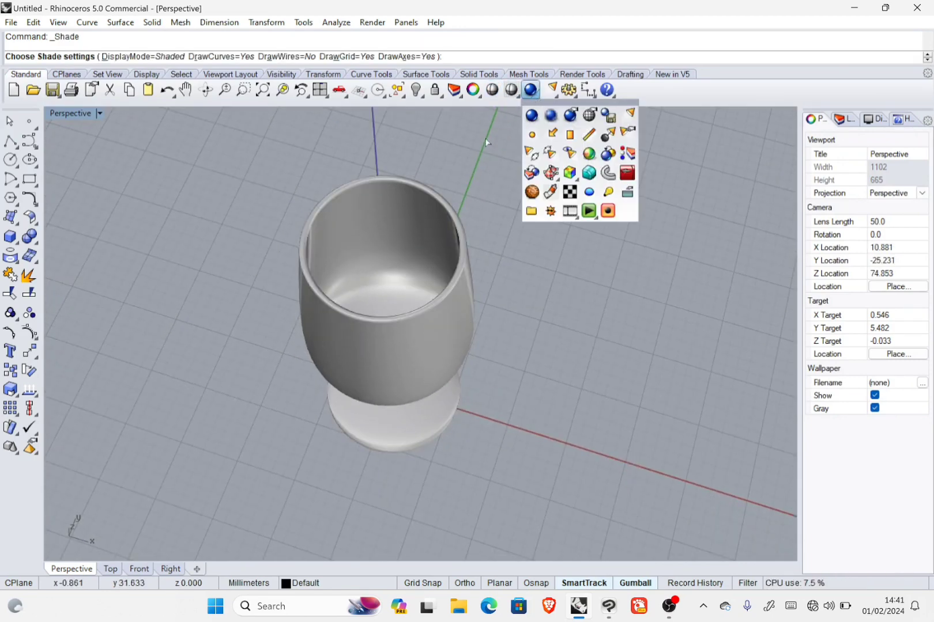
right_click(468, 158)
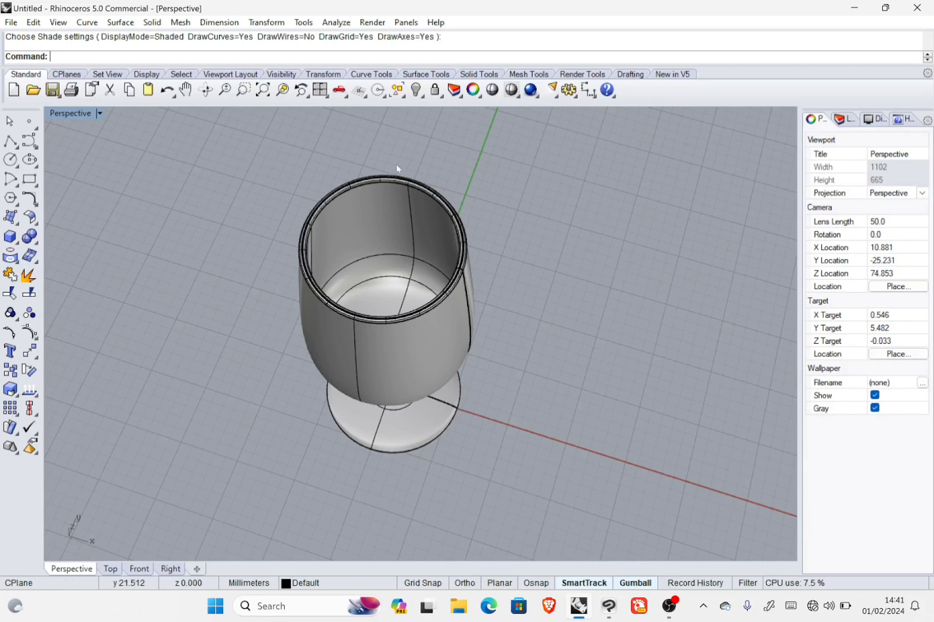
- Return to the four-viewport layout and delete all objects in the model
double_click(62, 114)
scroll(317, 220, down, 3)
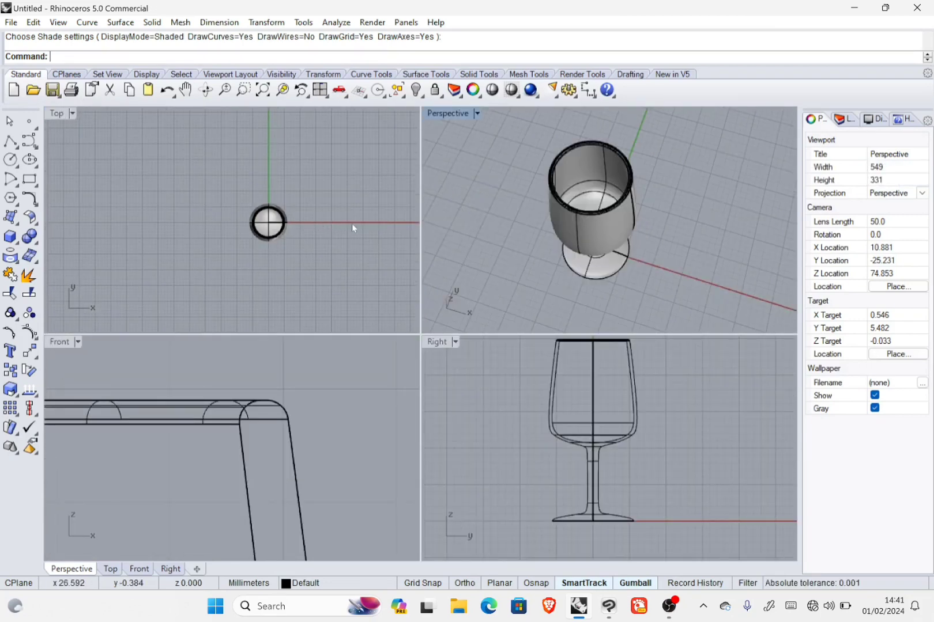
scroll(317, 224, up, 3)
scroll(221, 223, down, 3)
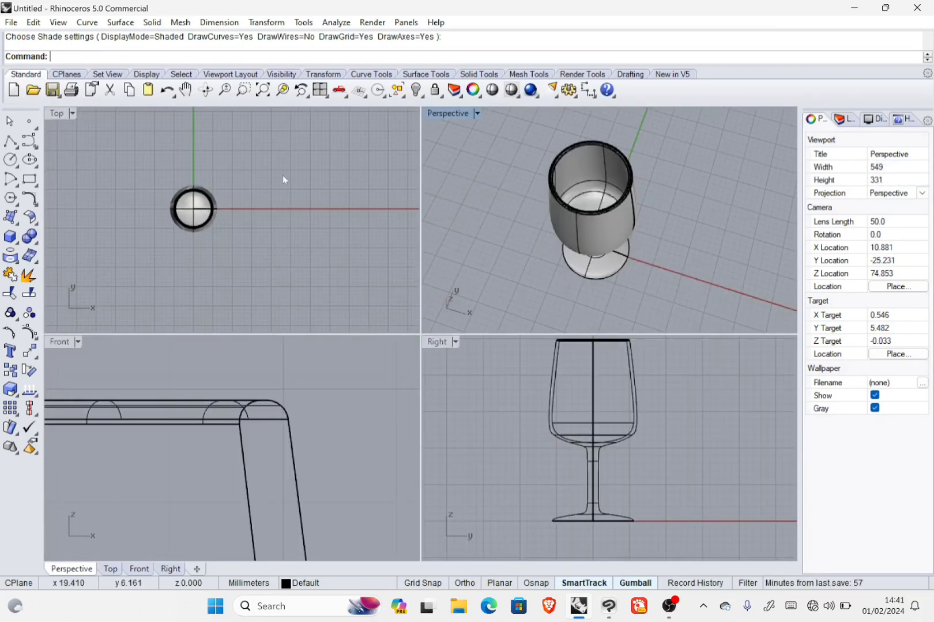
key(ctrl+a)
key(Delete)
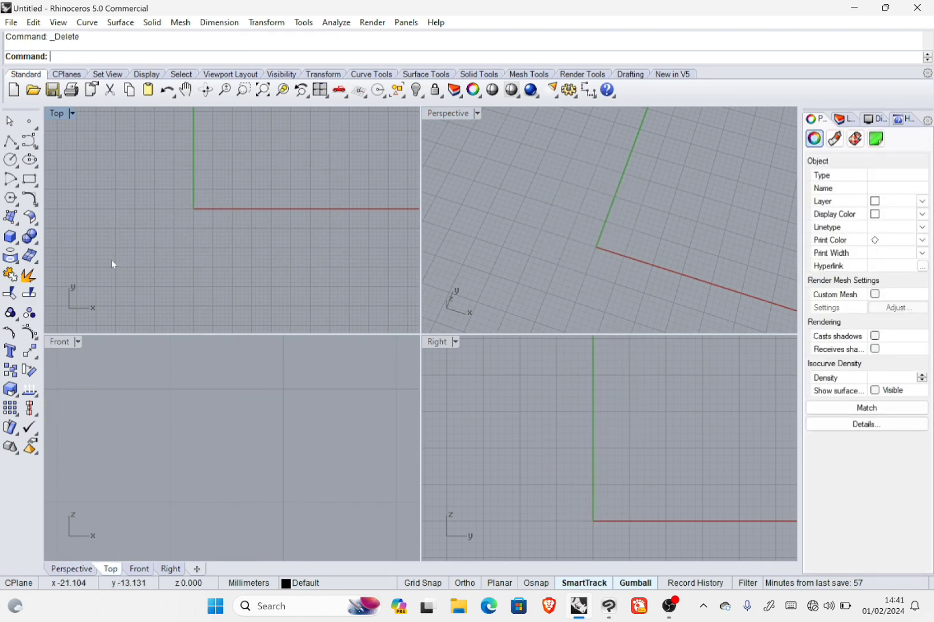
- Maximize the Front view with the origin low in the frame and free space above for a new profile
scroll(219, 390, down, 15)
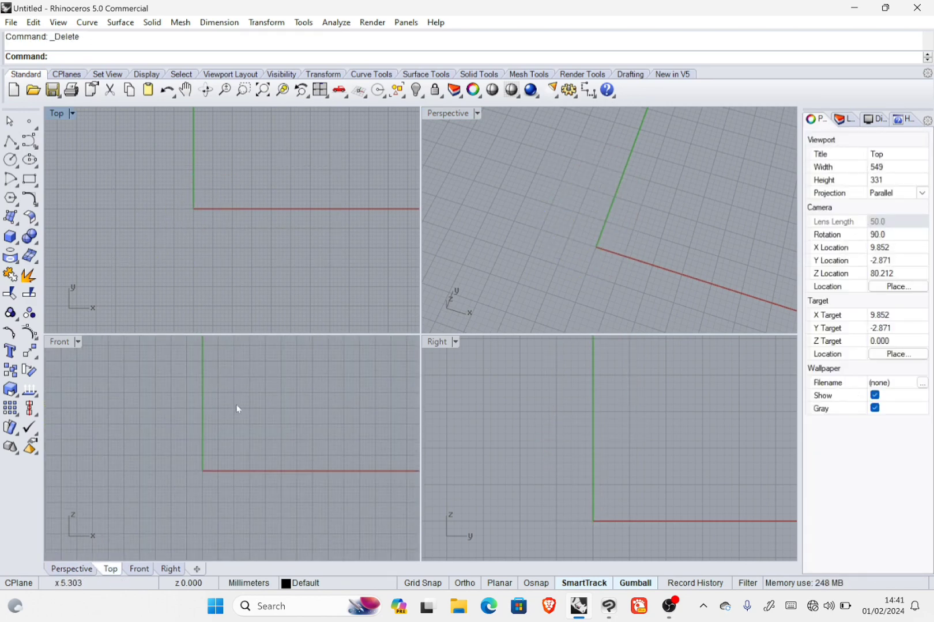
right_drag(222, 382, 250, 425)
click(61, 332)
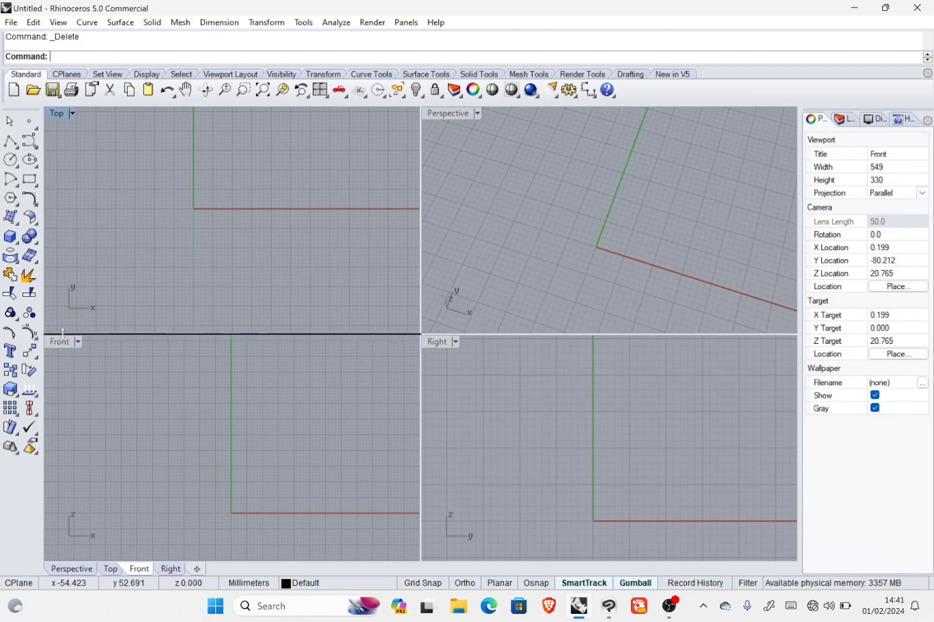
double_click(60, 342)
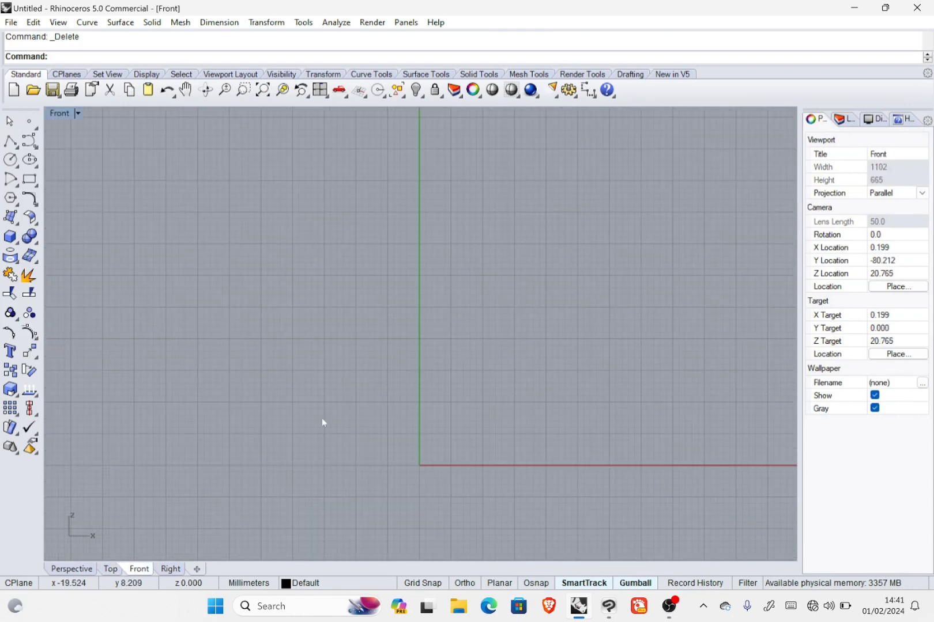
right_drag(418, 429, 392, 408)
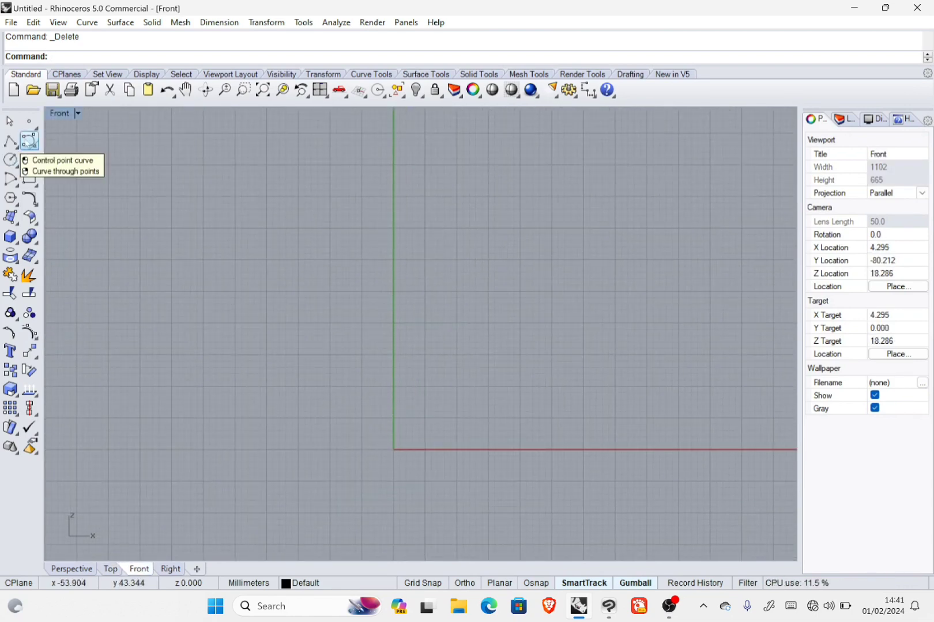
- Draw a degree 3 control point curve for the glass profile, from the rim through bowl and stem to the base edge about 9 mm from the axis
click(29, 142)
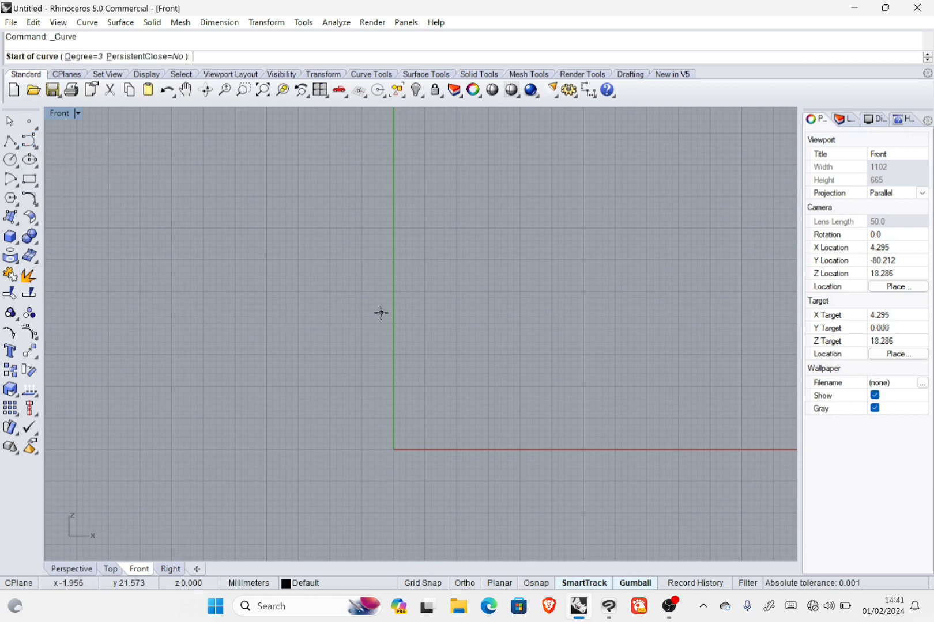
click(440, 261)
click(457, 346)
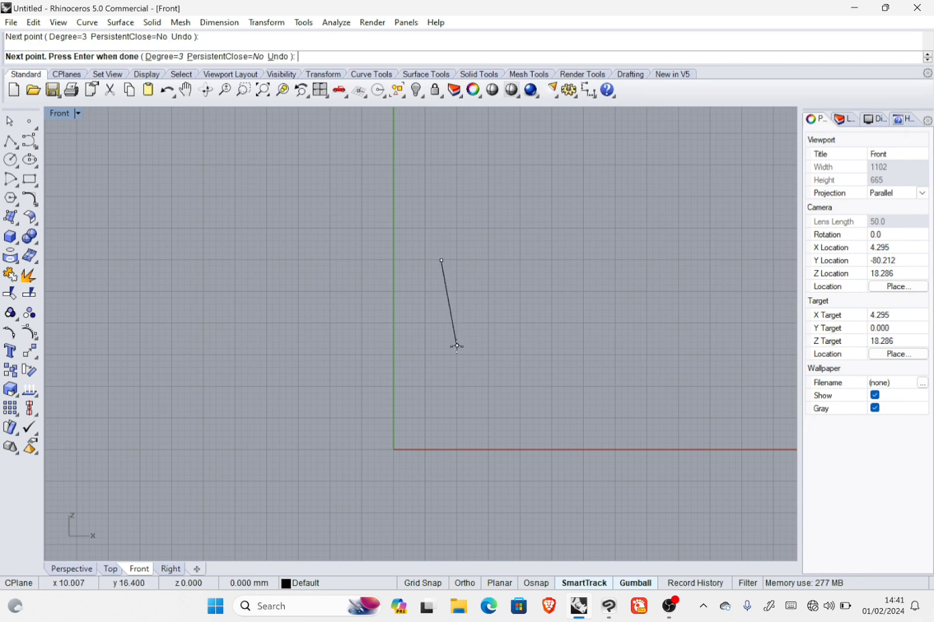
click(453, 364)
click(415, 378)
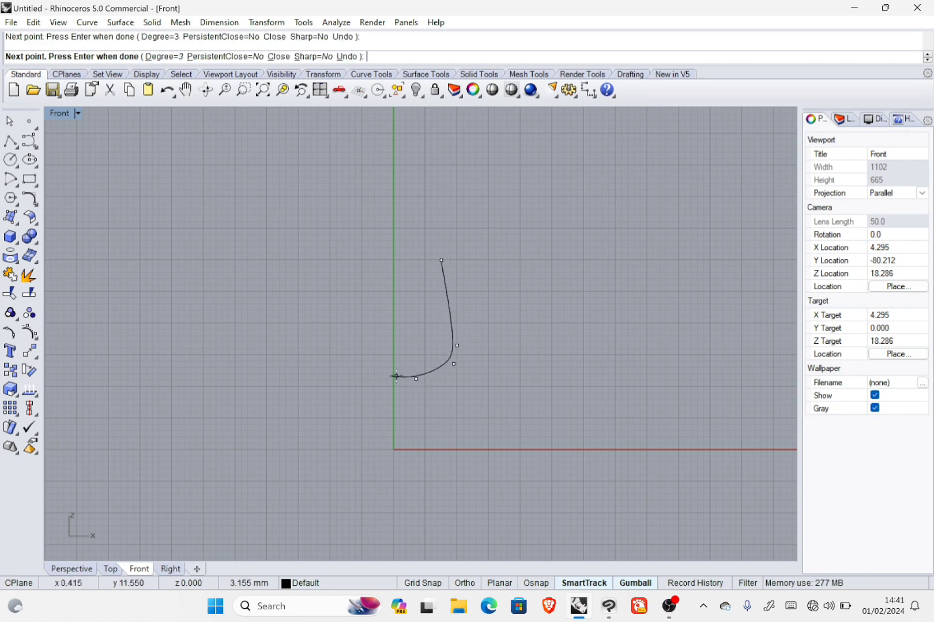
click(401, 379)
click(399, 402)
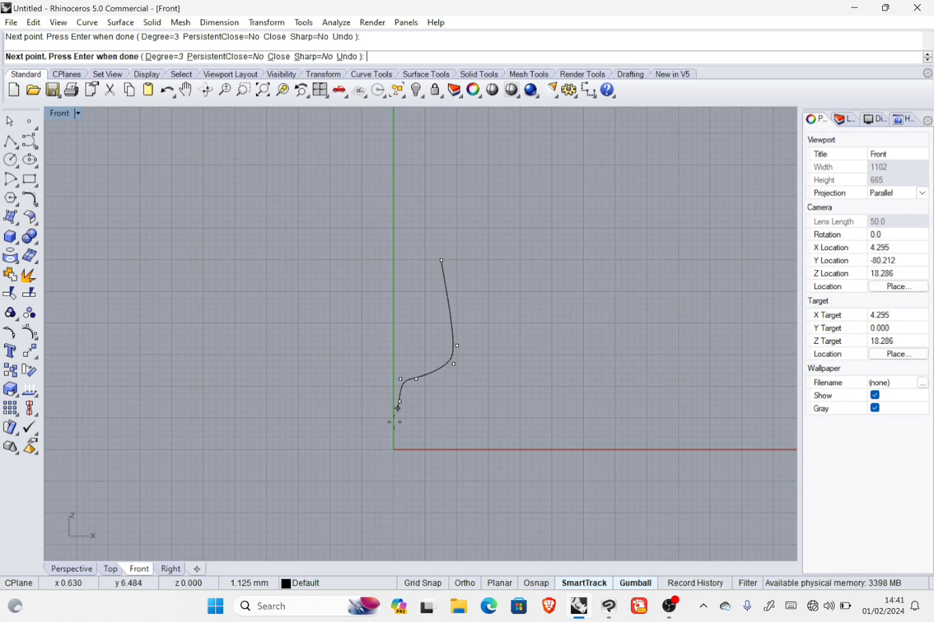
click(399, 443)
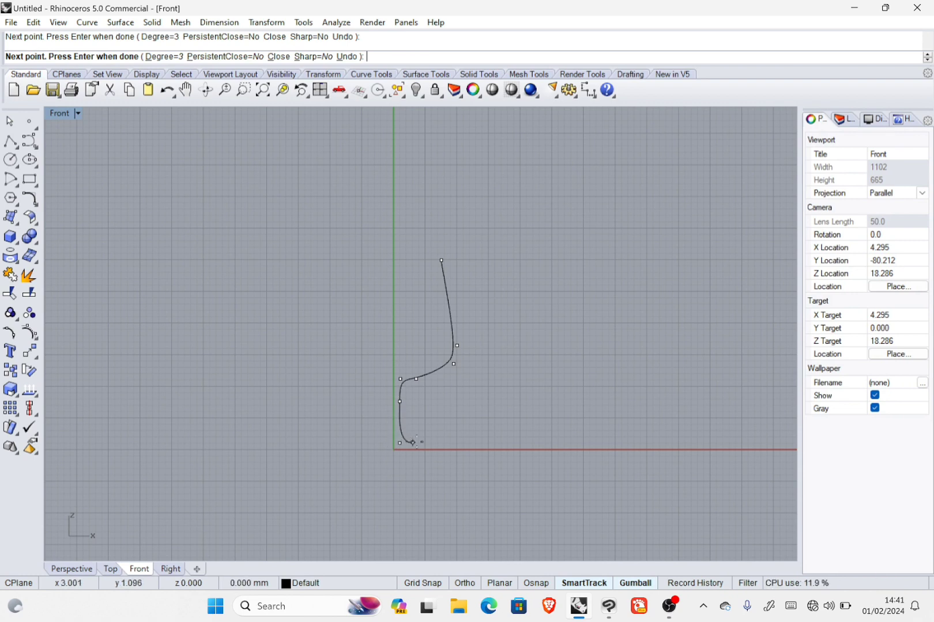
click(412, 443)
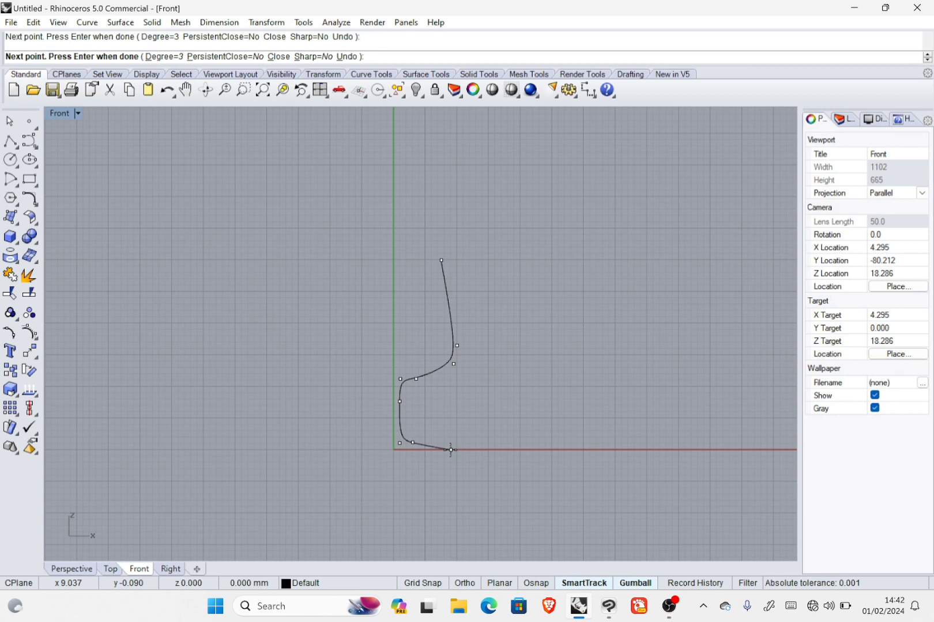
key(Return)
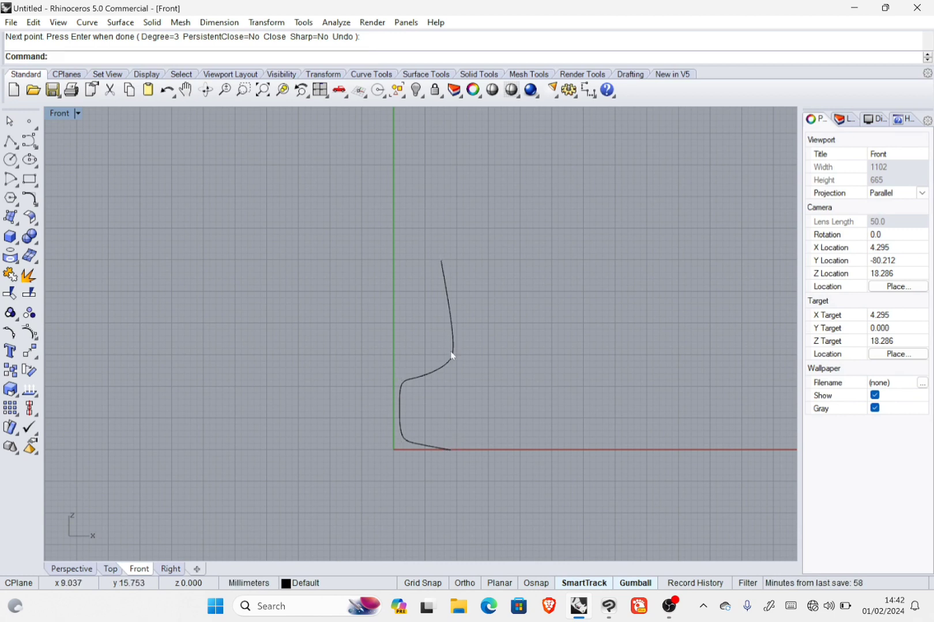
- Revolve the glass profile curve from 0 to 360 degrees about a vertical axis starting at the origin
click(453, 322)
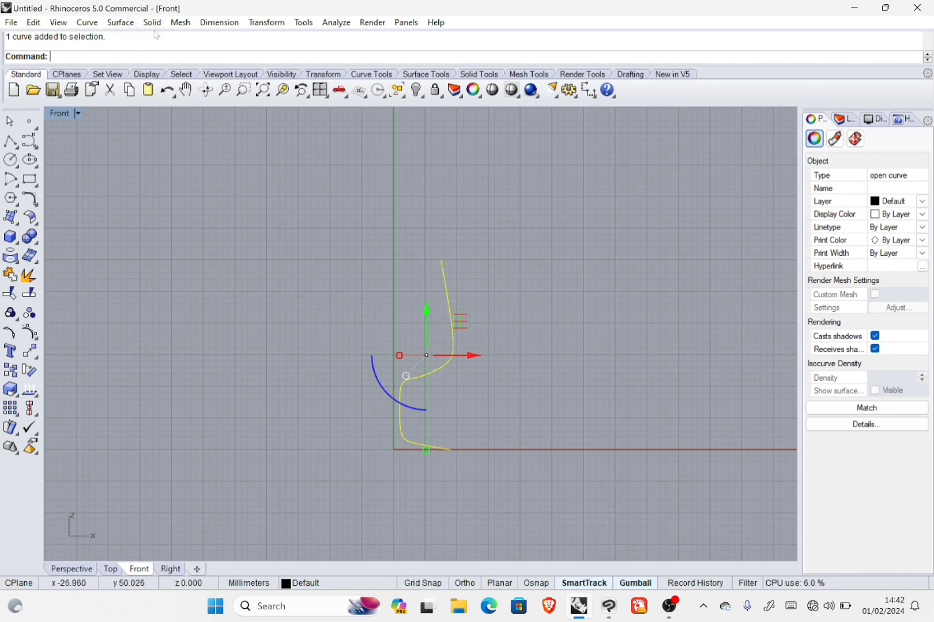
click(119, 24)
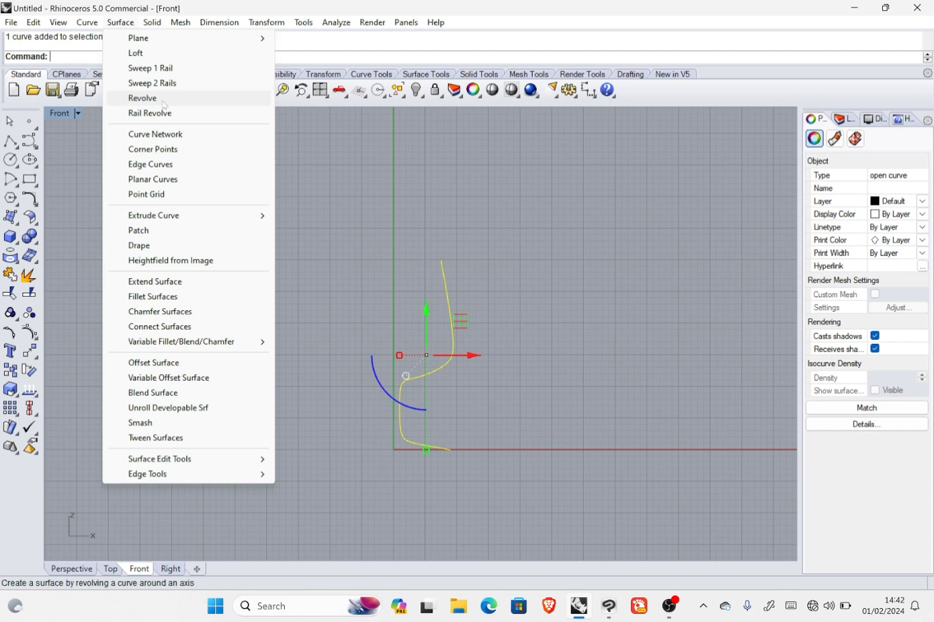
click(77, 57)
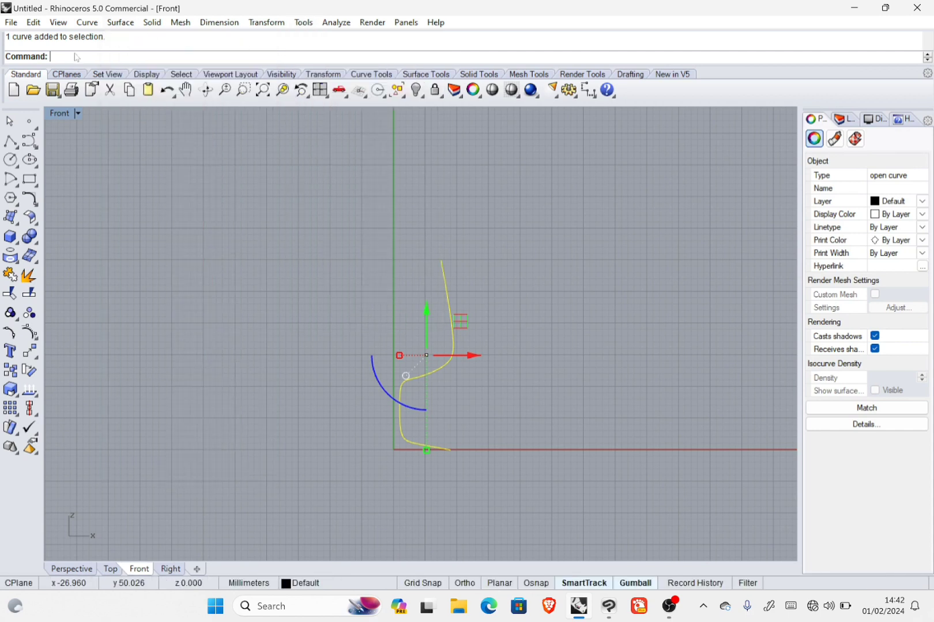
text(Revolve)
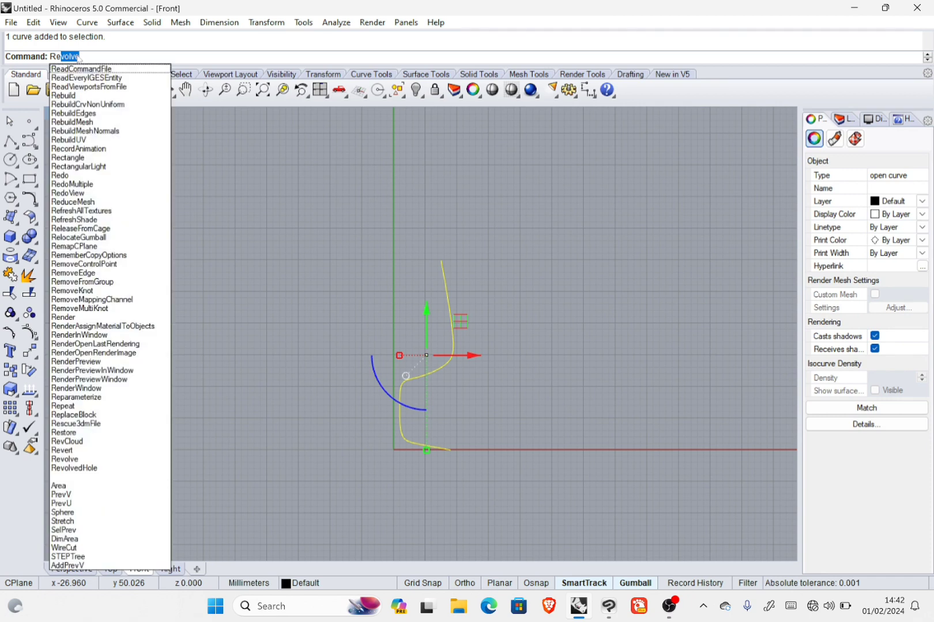
key(Return)
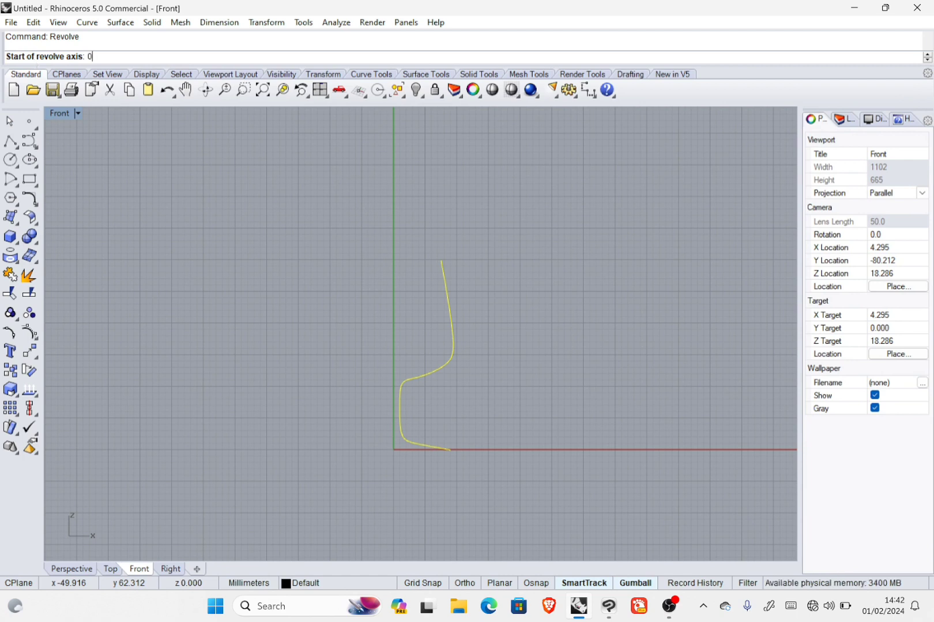
key(Return)
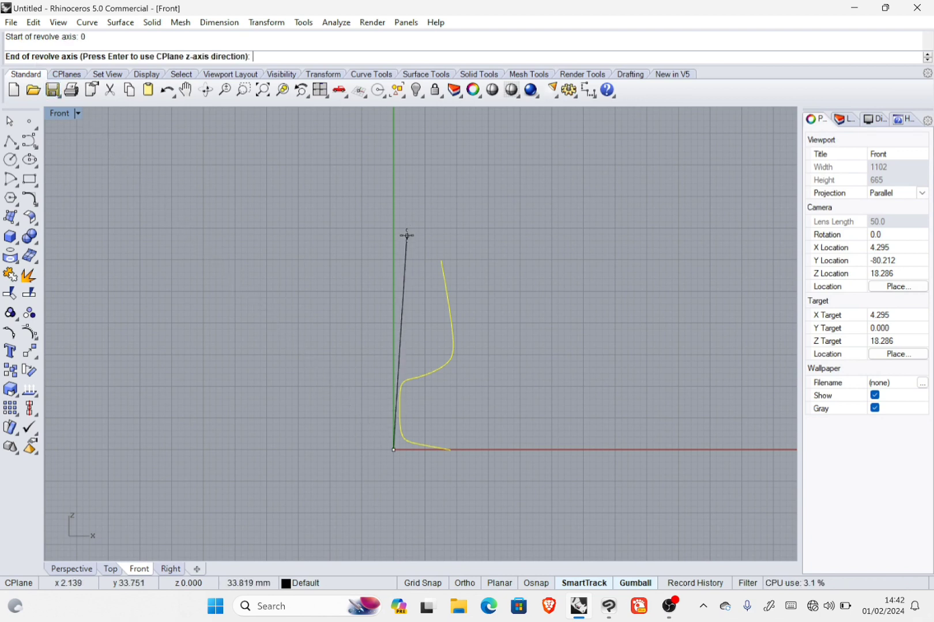
key(F8)
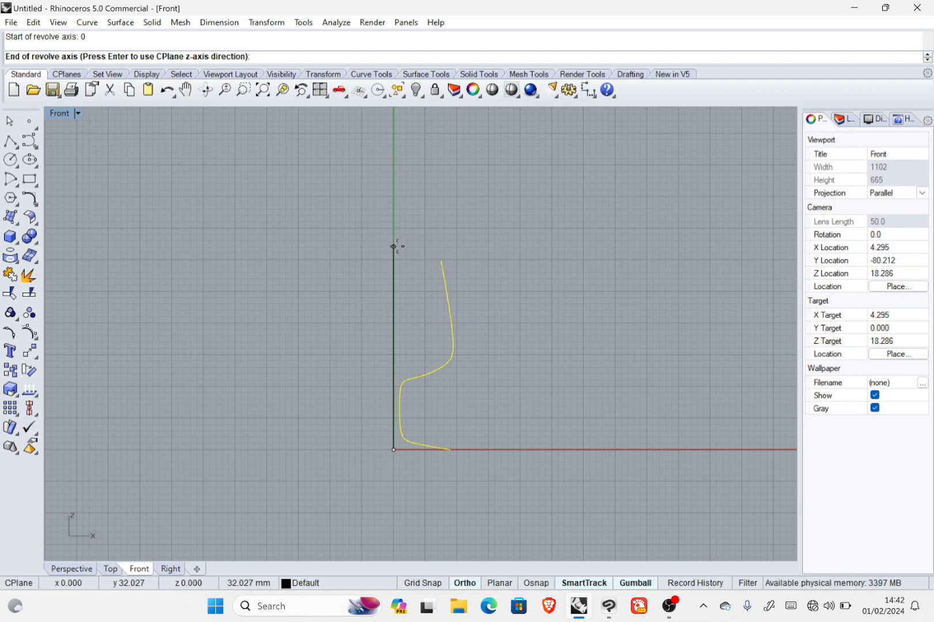
click(394, 246)
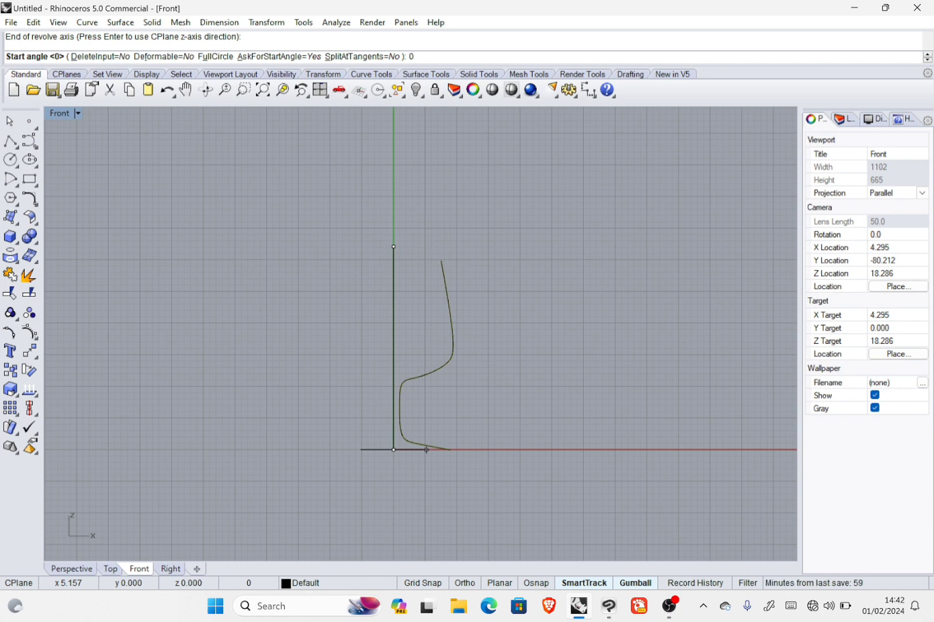
key(Return)
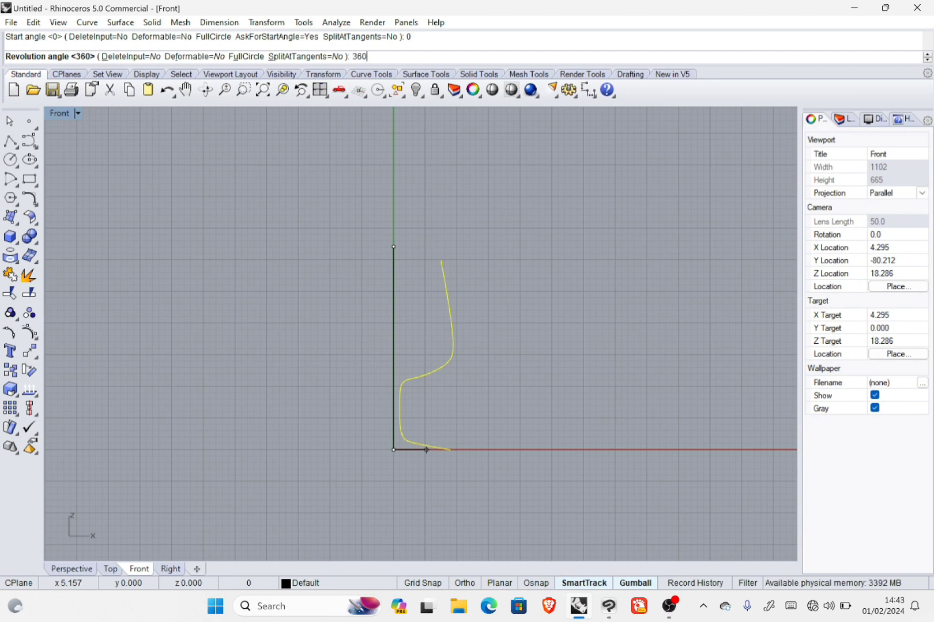
key(Return)
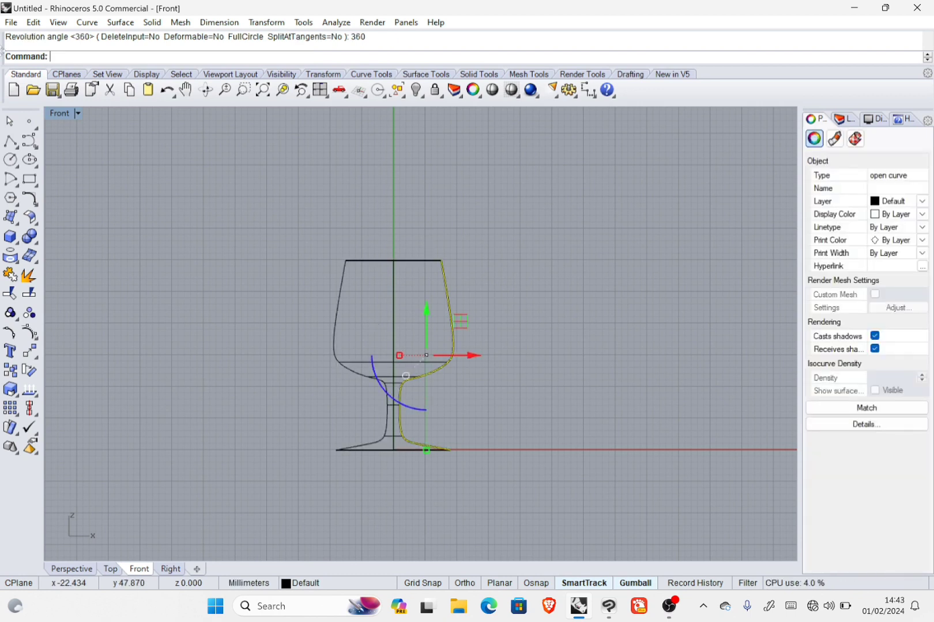
- Examine the revolved glass in the four-viewport layout, orbiting the Perspective view and checking the Front and Right views
double_click(59, 114)
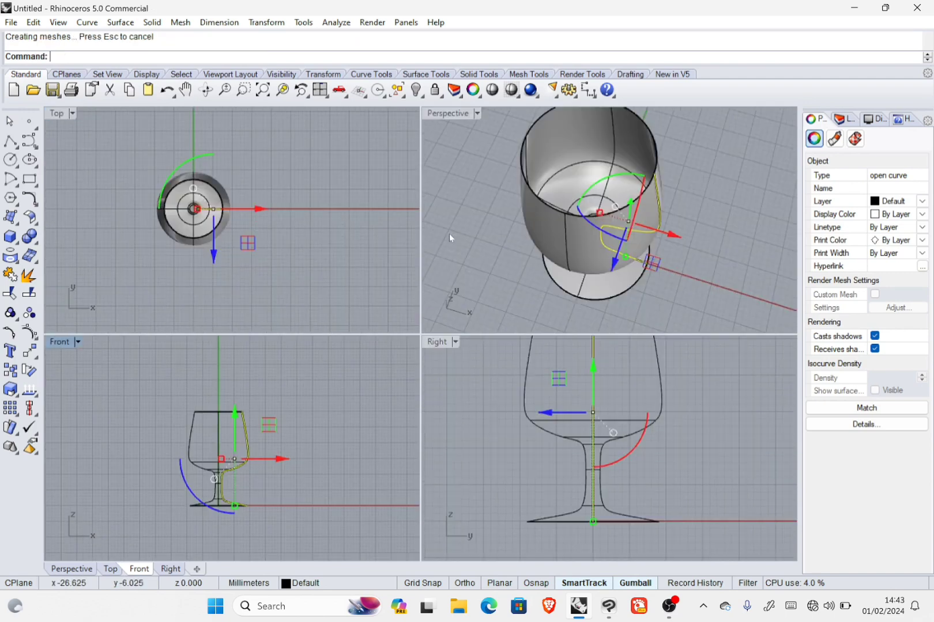
scroll(513, 232, down, 5)
right_drag(503, 257, 697, 194)
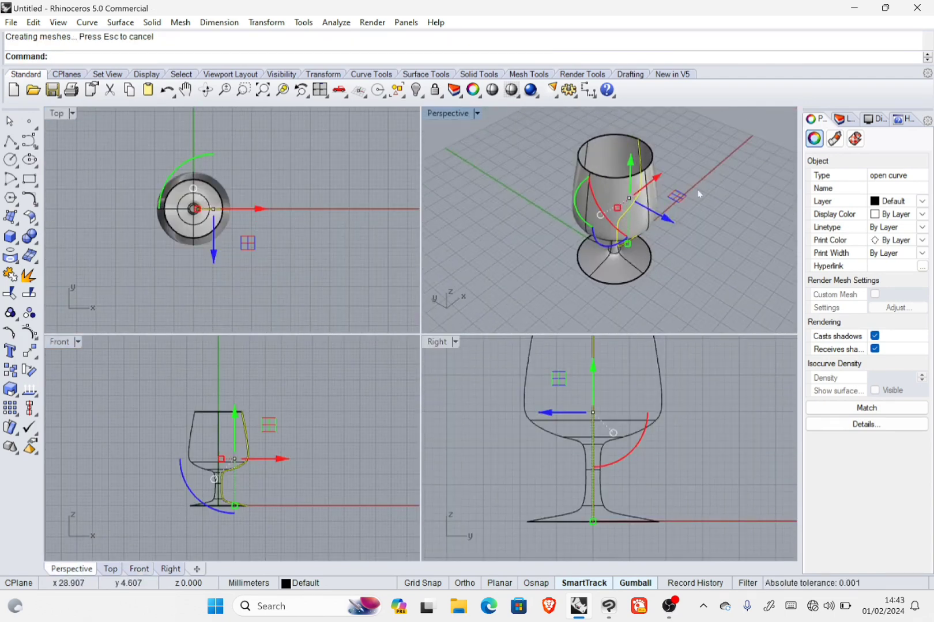
click(702, 215)
right_drag(700, 247, 675, 263)
scroll(616, 421, down, 5)
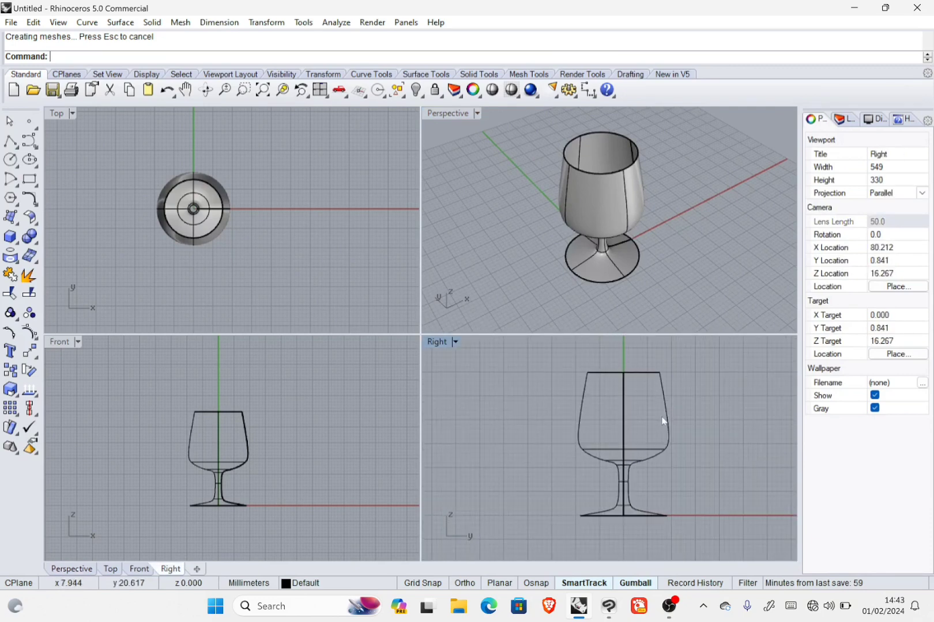
right_drag(642, 209, 620, 226)
double_click(60, 342)
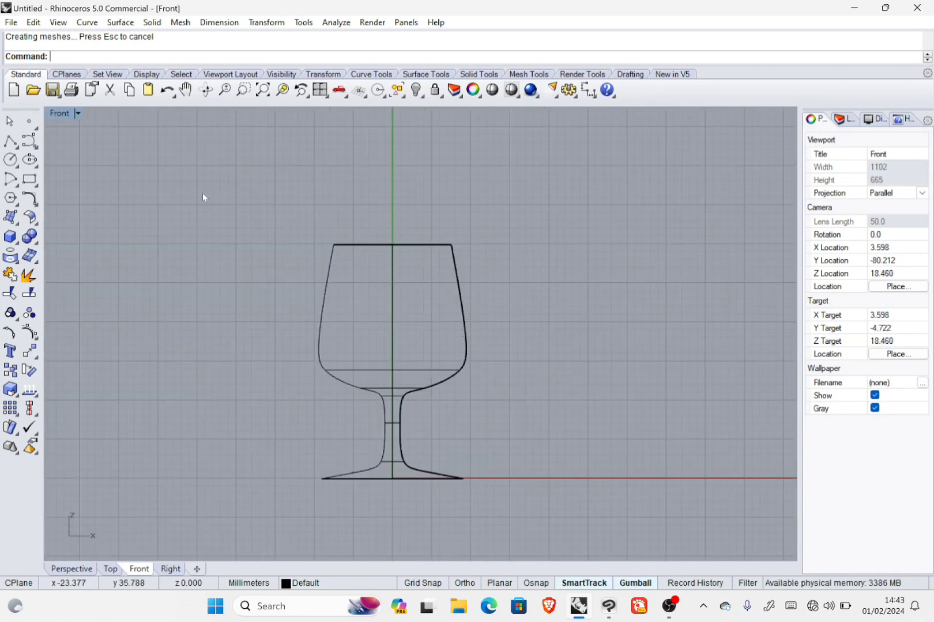
double_click(62, 114)
- Cap the planar openings of the revolved glass surface at the rim and base to make it solid
click(569, 213)
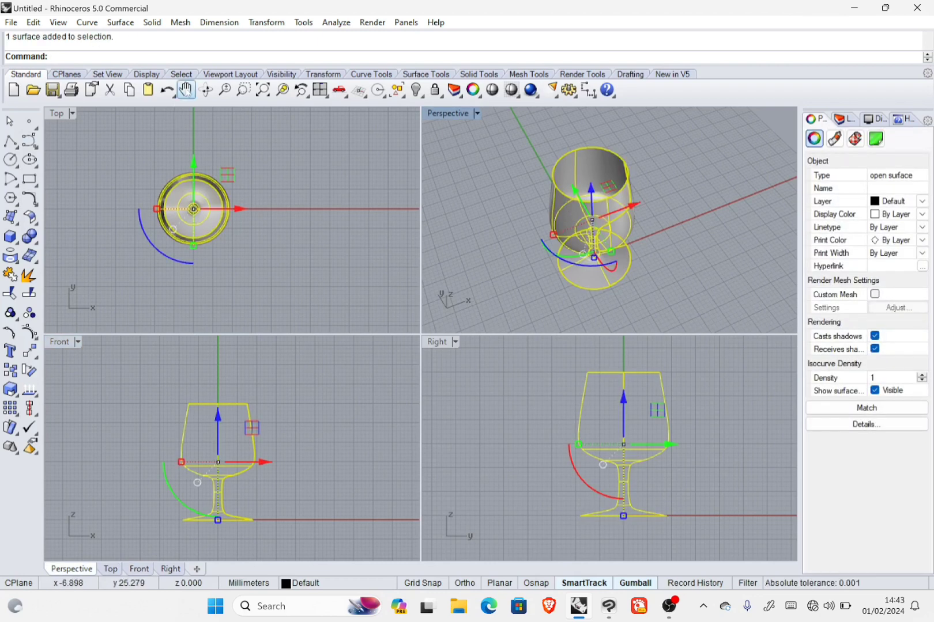
click(152, 22)
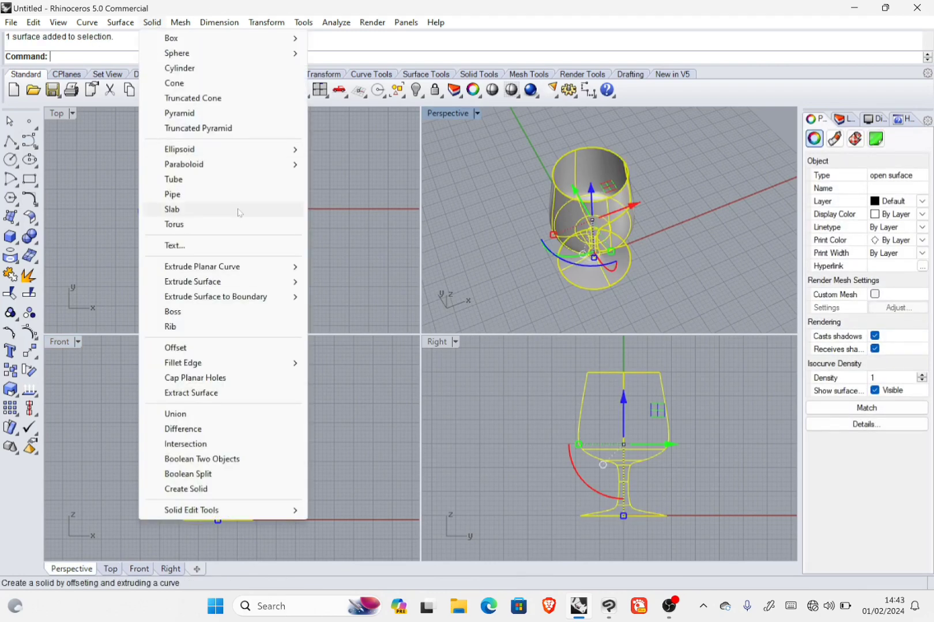
click(227, 379)
click(697, 194)
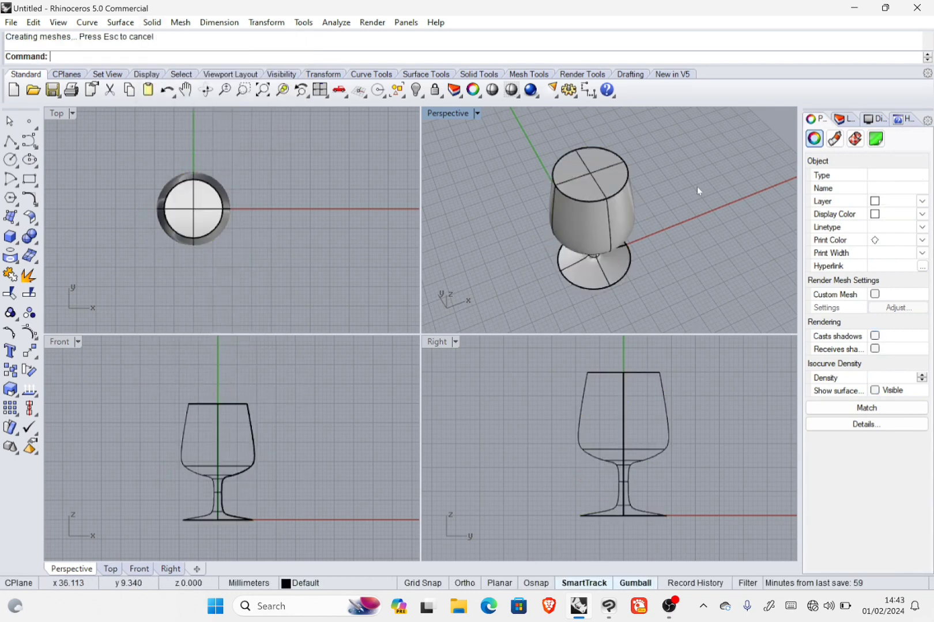
right_drag(648, 227, 652, 200)
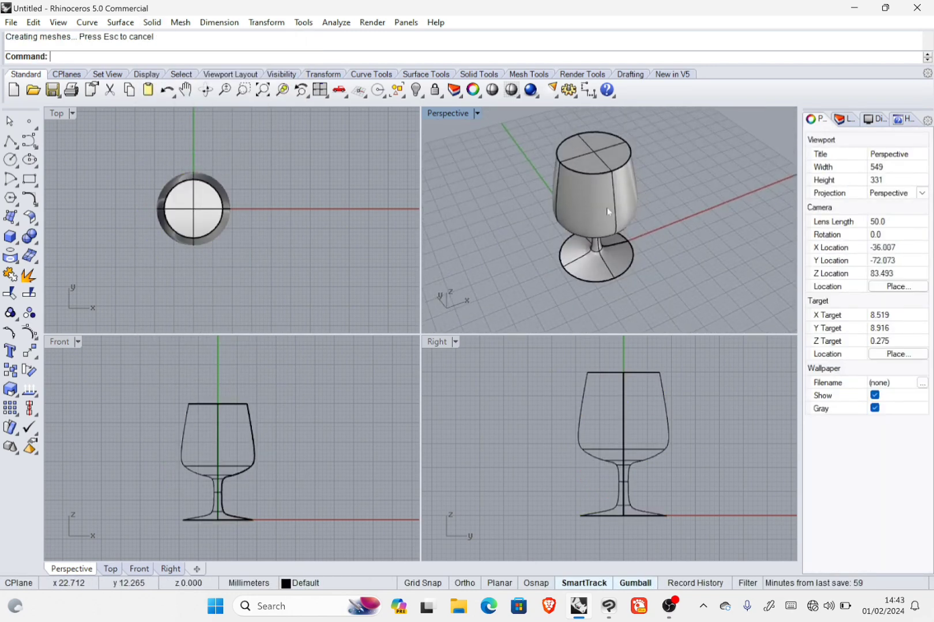
- In the maximized Front view, draw a degree 3 inner bowl curve from just above the rim to the axis at about 11.6 mm height
double_click(60, 342)
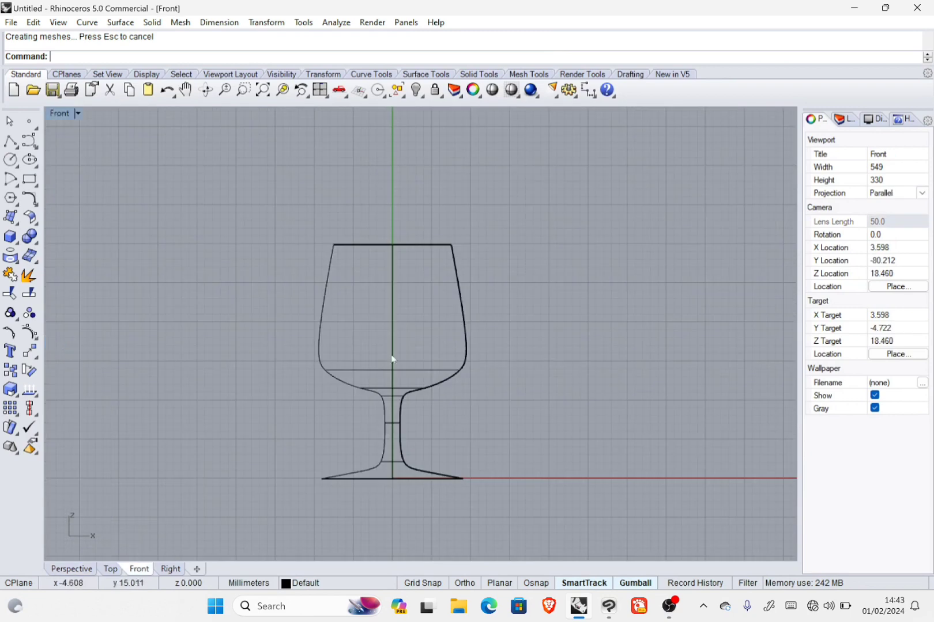
scroll(423, 359, up, 2)
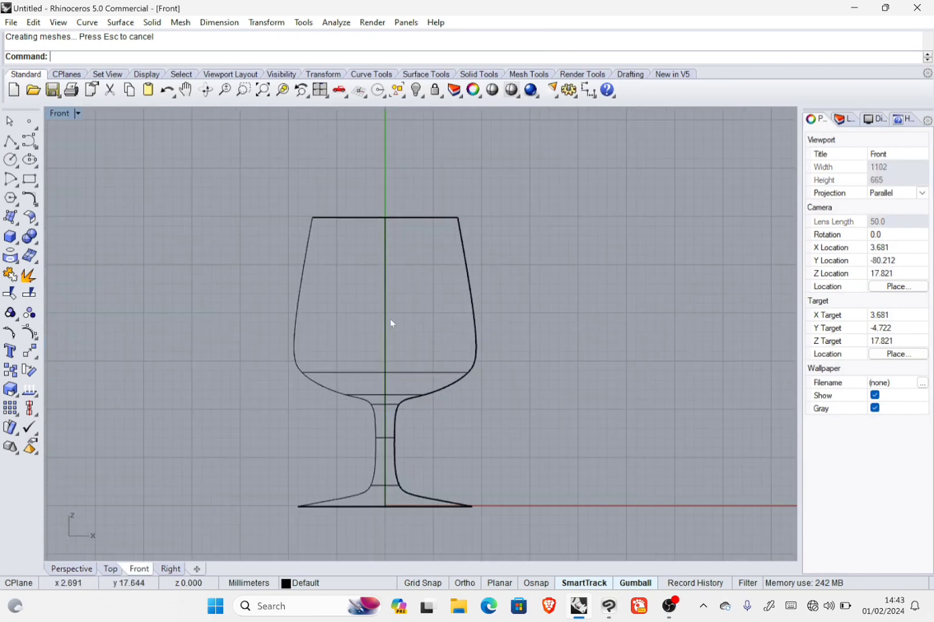
click(29, 140)
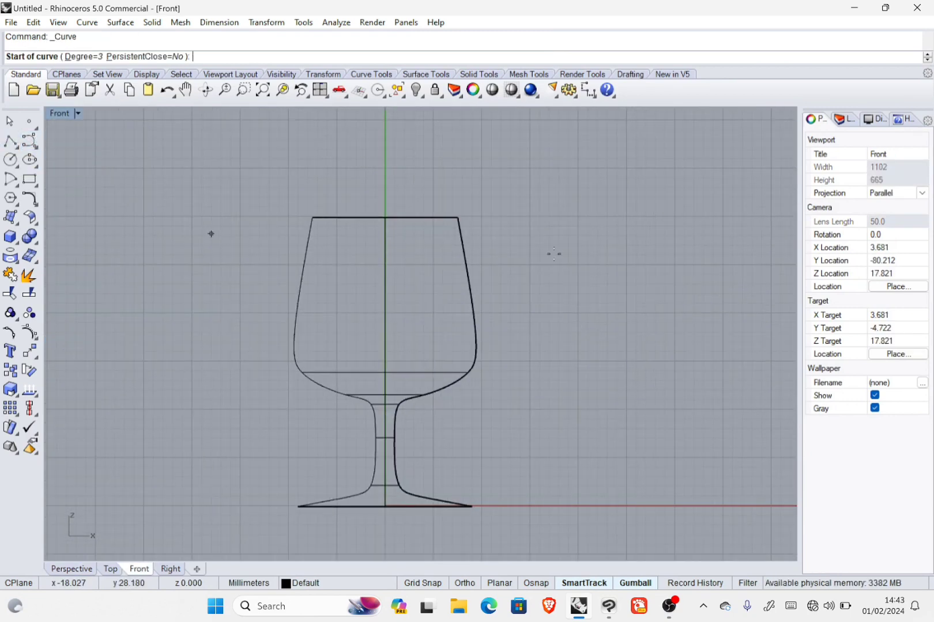
click(452, 211)
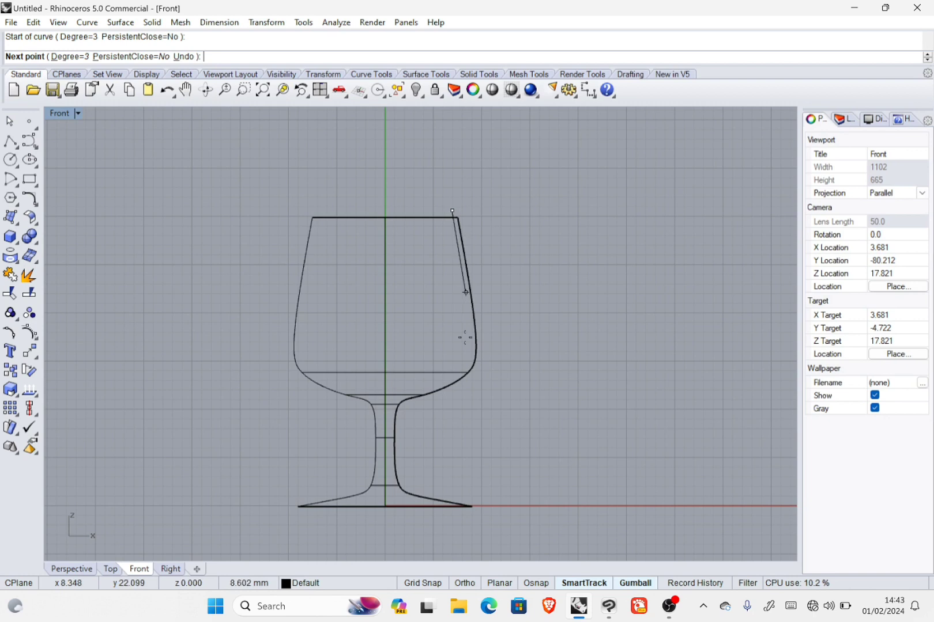
click(473, 342)
click(470, 362)
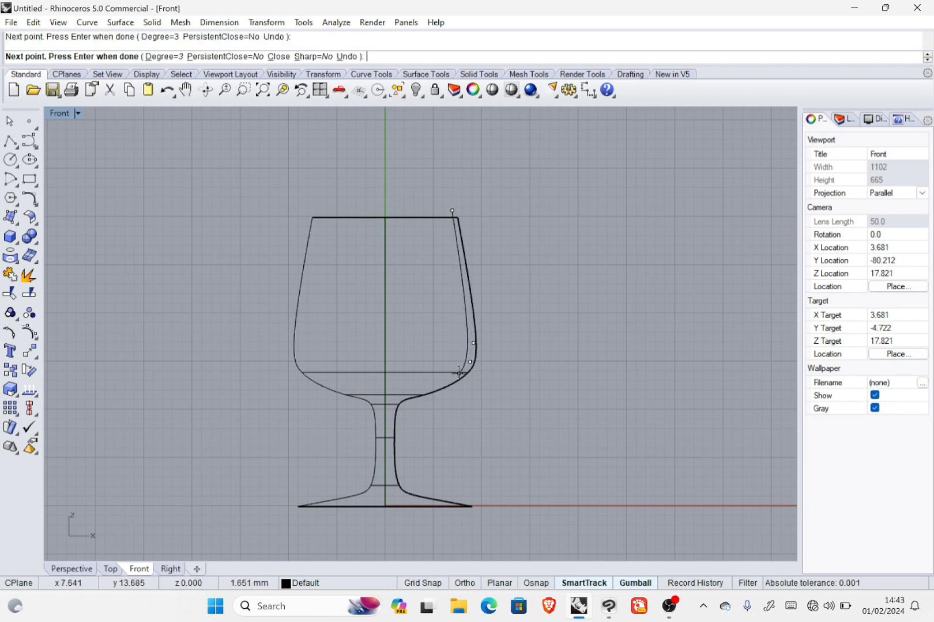
click(459, 373)
click(425, 390)
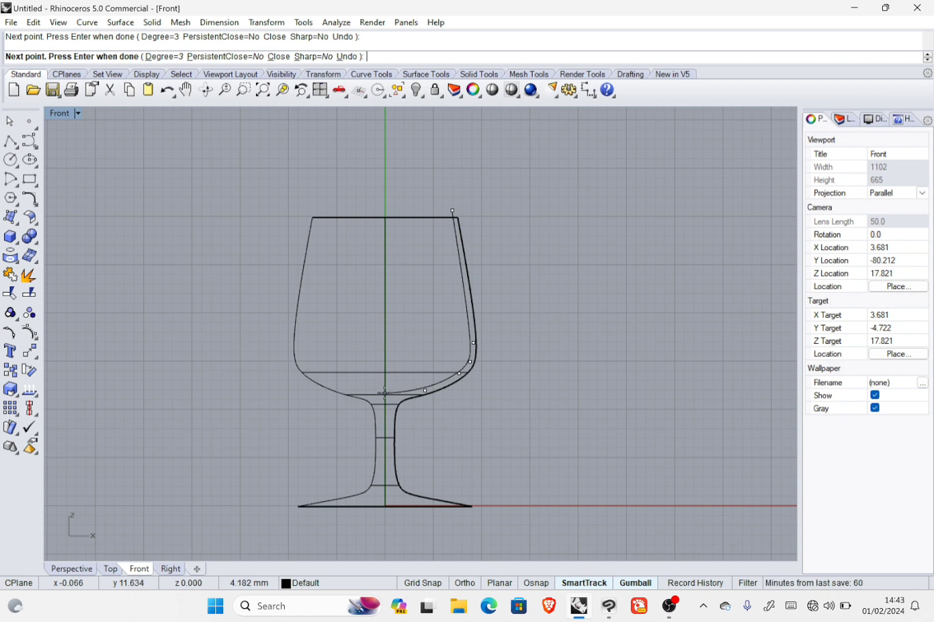
click(385, 393)
key(Return)
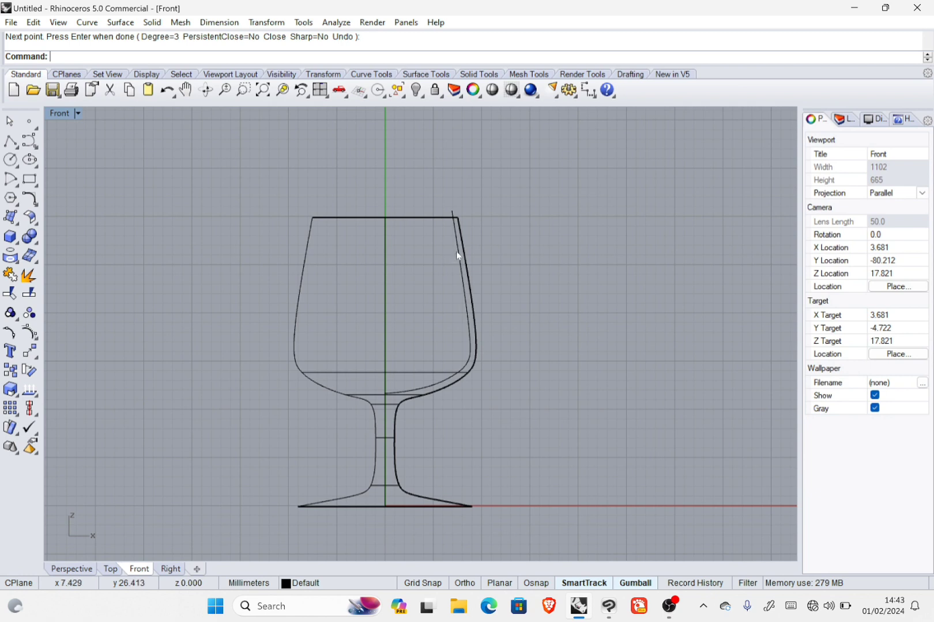
- Revolve the inner bowl curve from 0 to 360 degrees about the vertical axis through the origin and delete the source curve
click(457, 252)
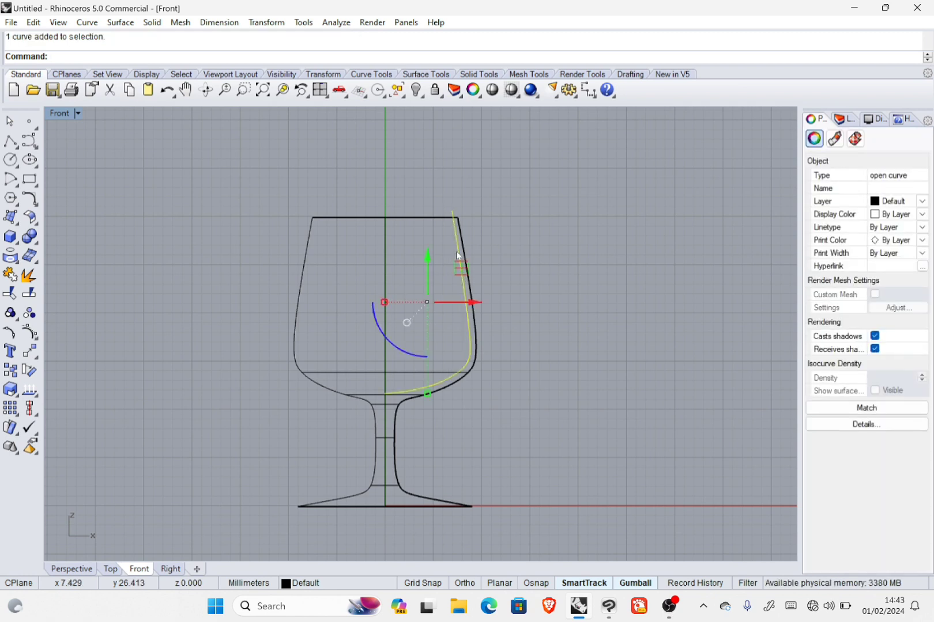
text(Re)
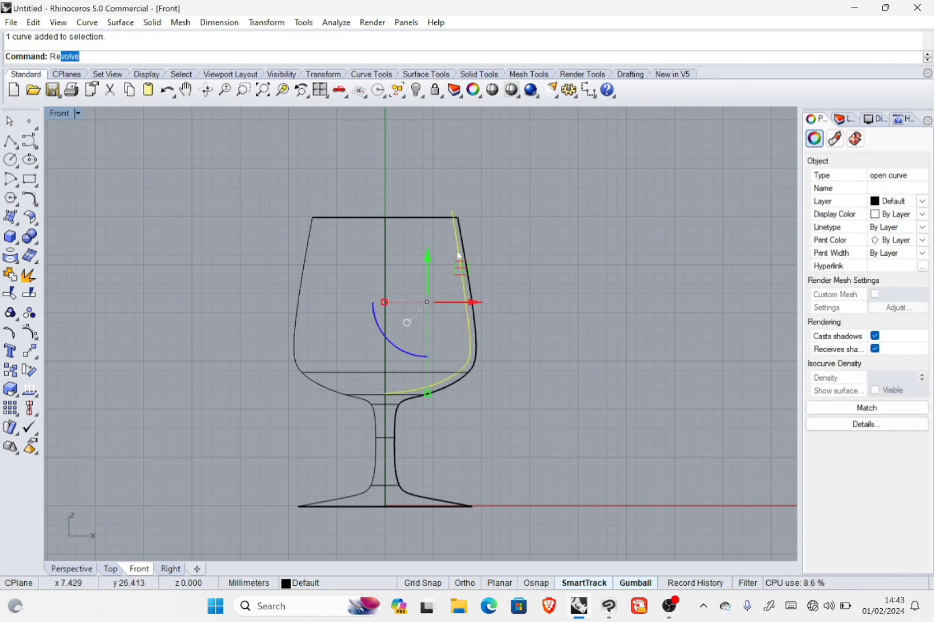
key(Return)
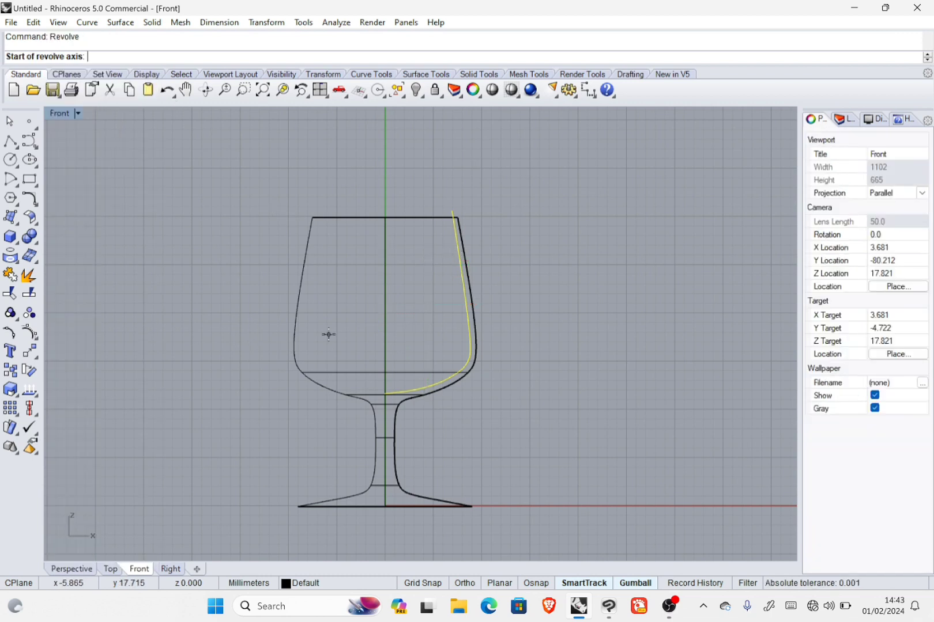
text(0)
key(Return)
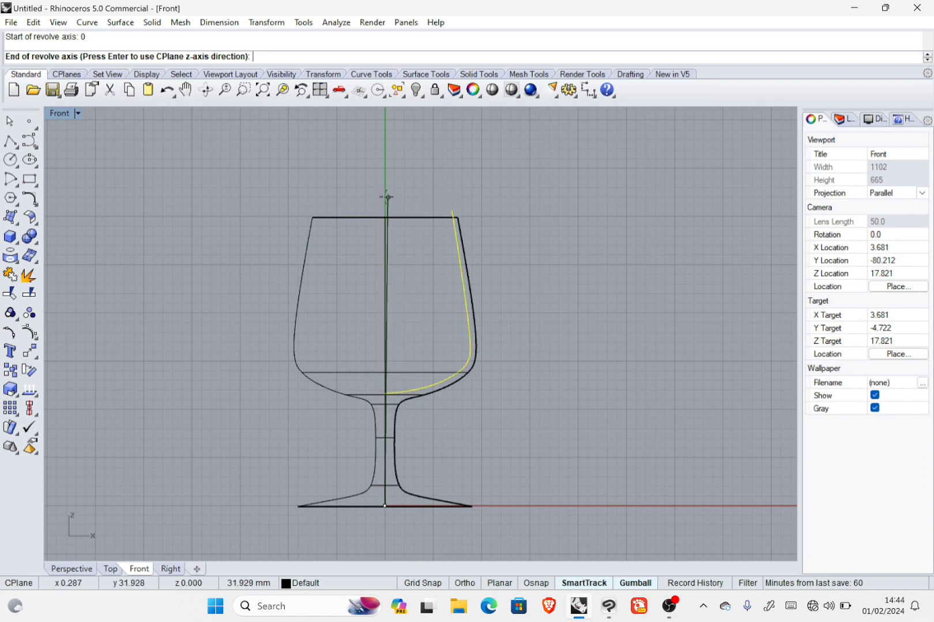
key(F8)
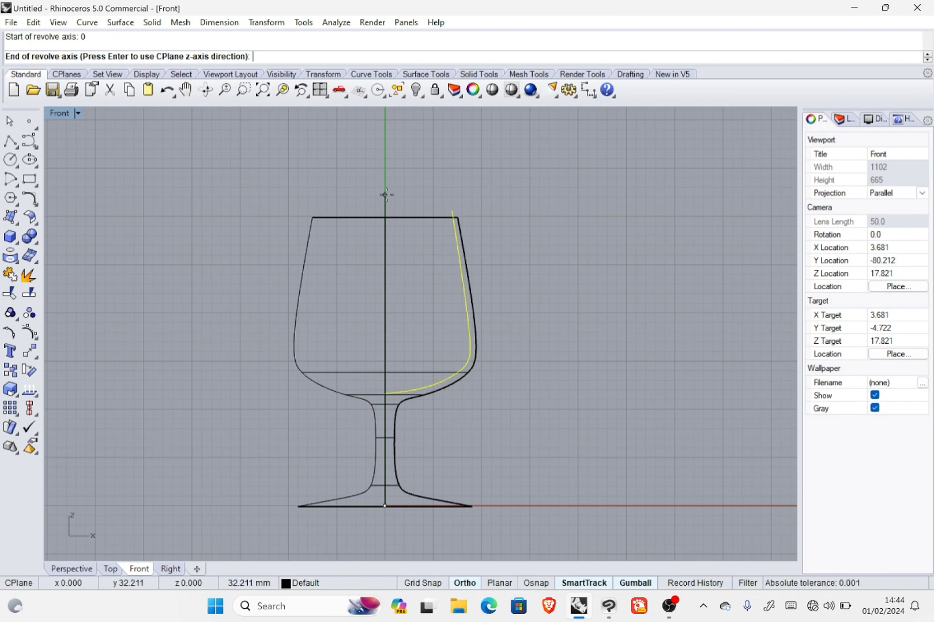
click(385, 195)
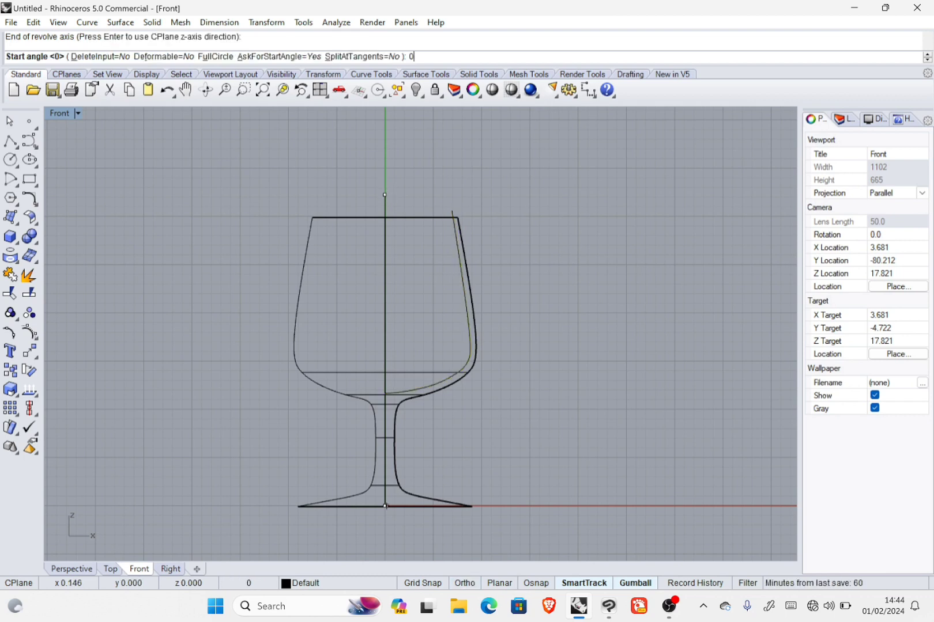
text(0)
key(Return)
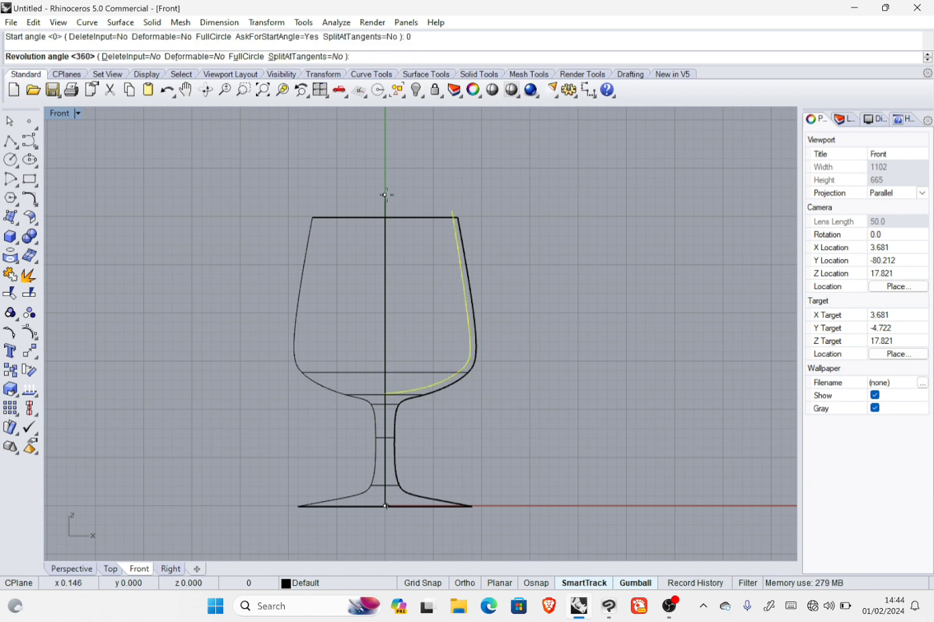
text(360)
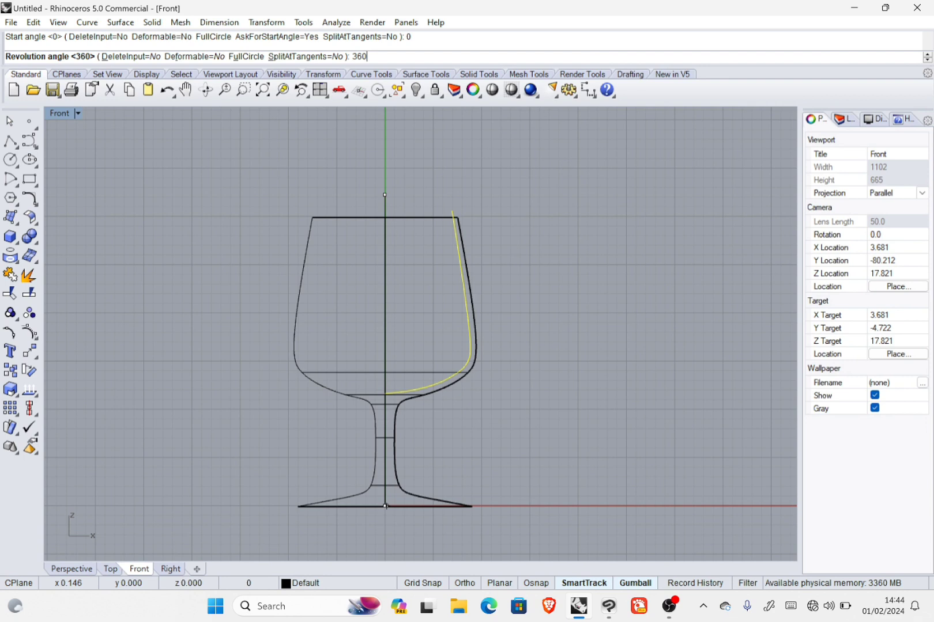
key(Return)
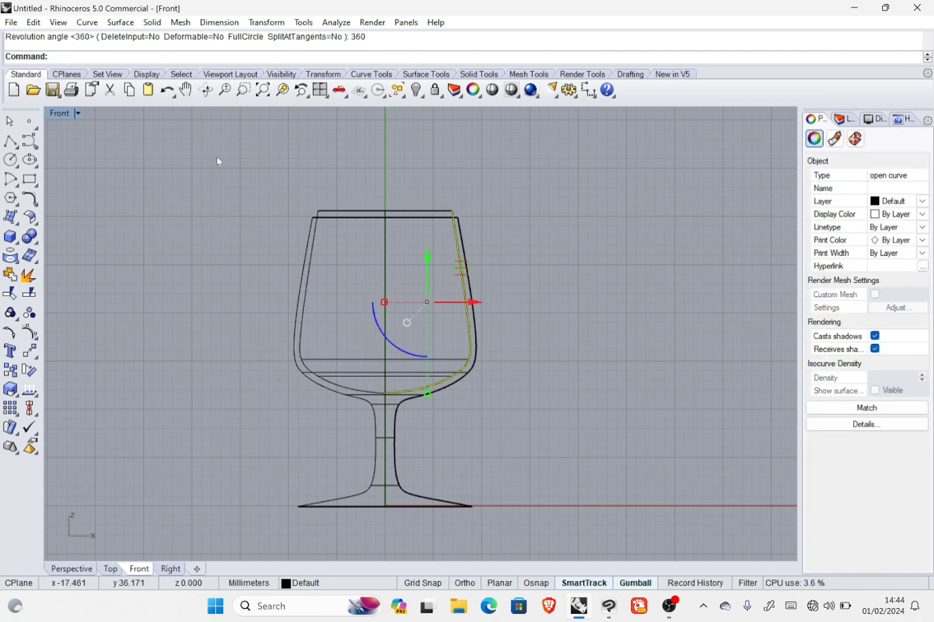
key(Delete)
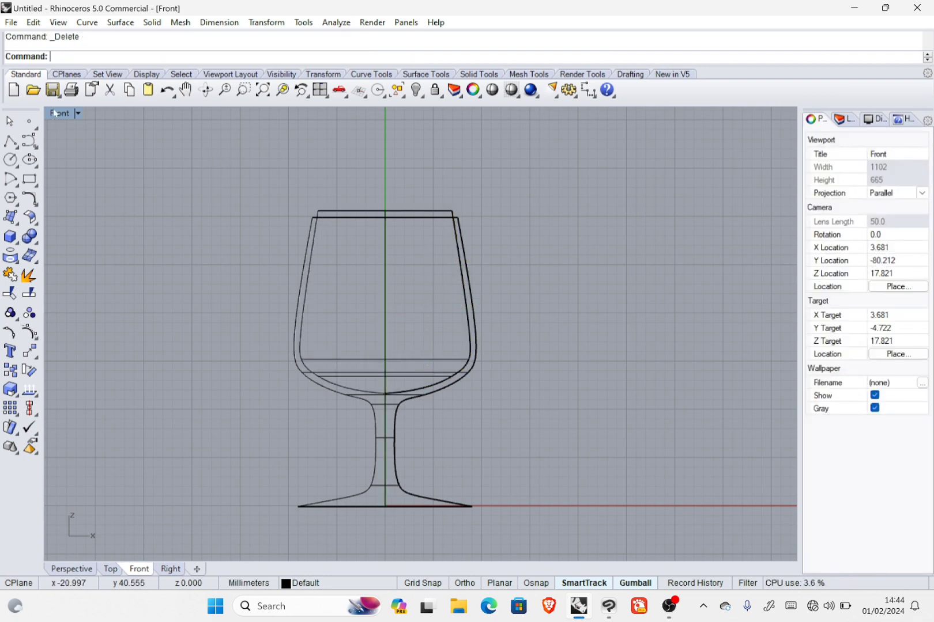
- Cap the planar opening at the rim of the revolved inner bowl surface to make it solid
double_click(56, 113)
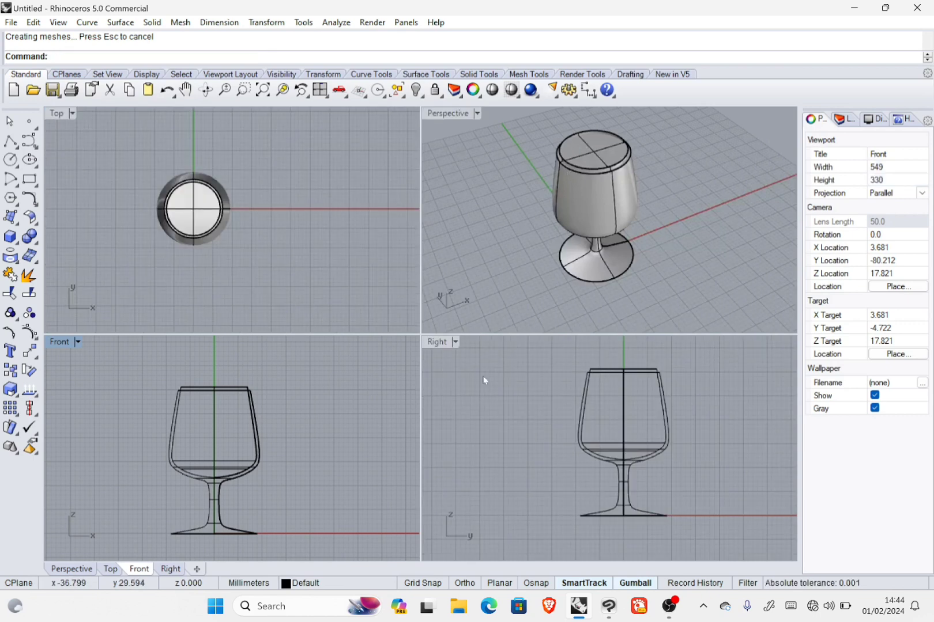
click(608, 371)
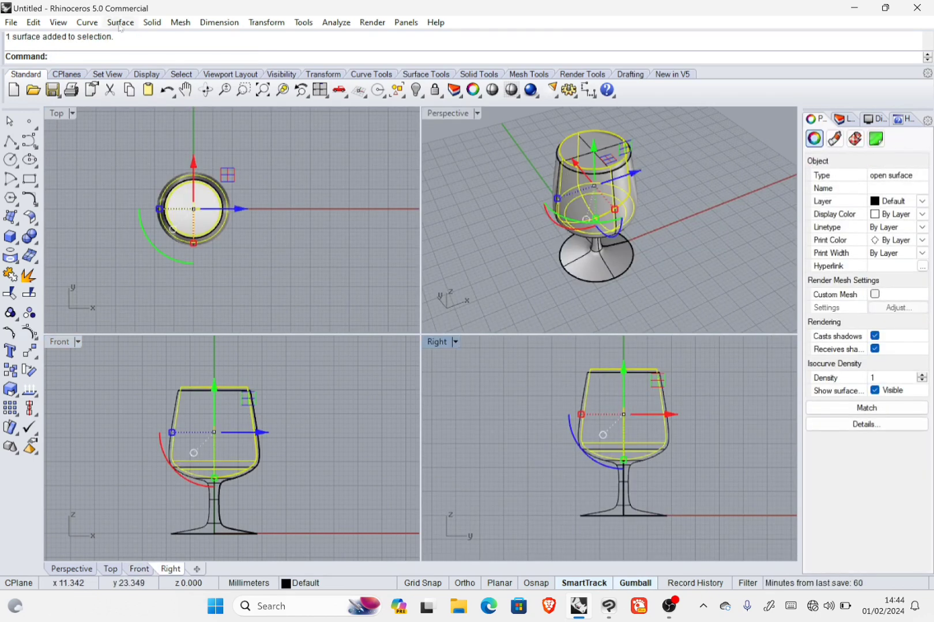
click(152, 23)
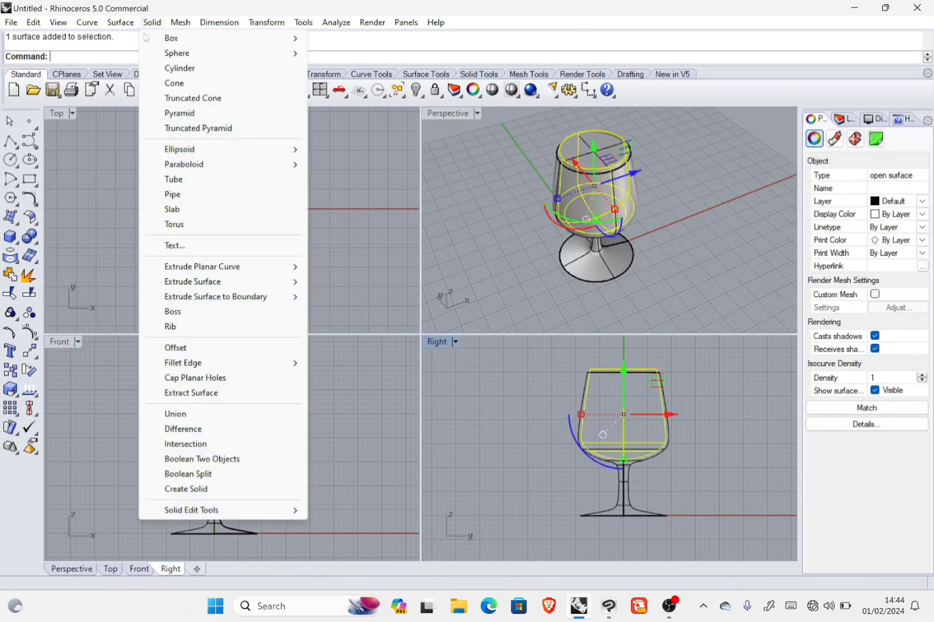
click(209, 380)
click(705, 215)
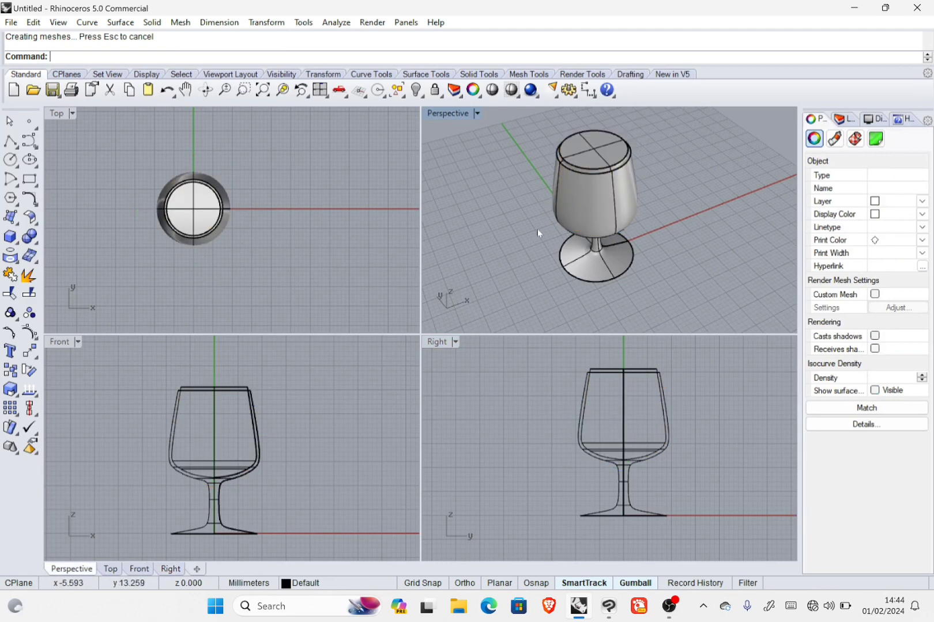
- Subtract the capped inner bowl solid from the outer glass with a Boolean Difference, deleting the input
click(155, 23)
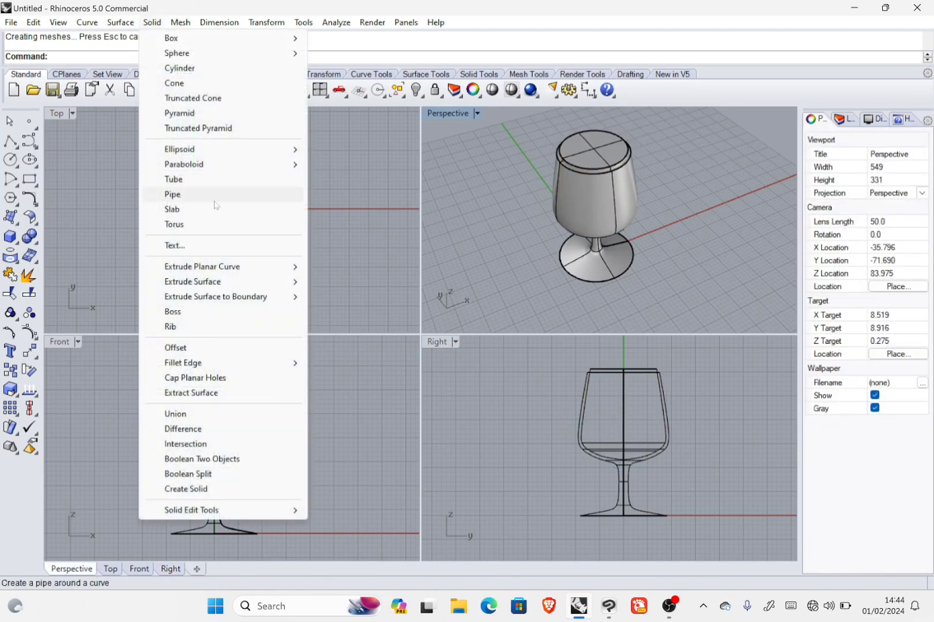
click(214, 430)
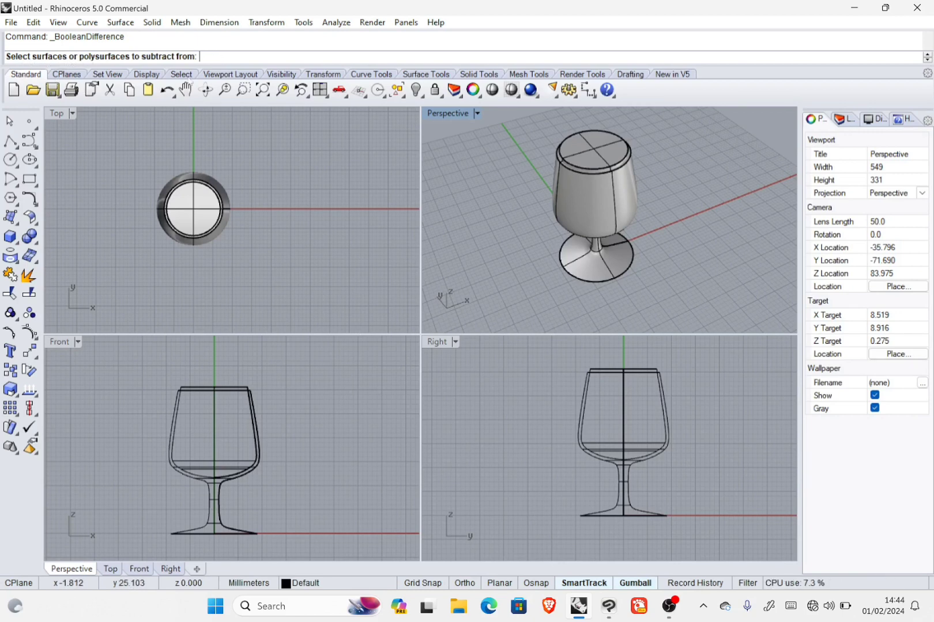
click(556, 185)
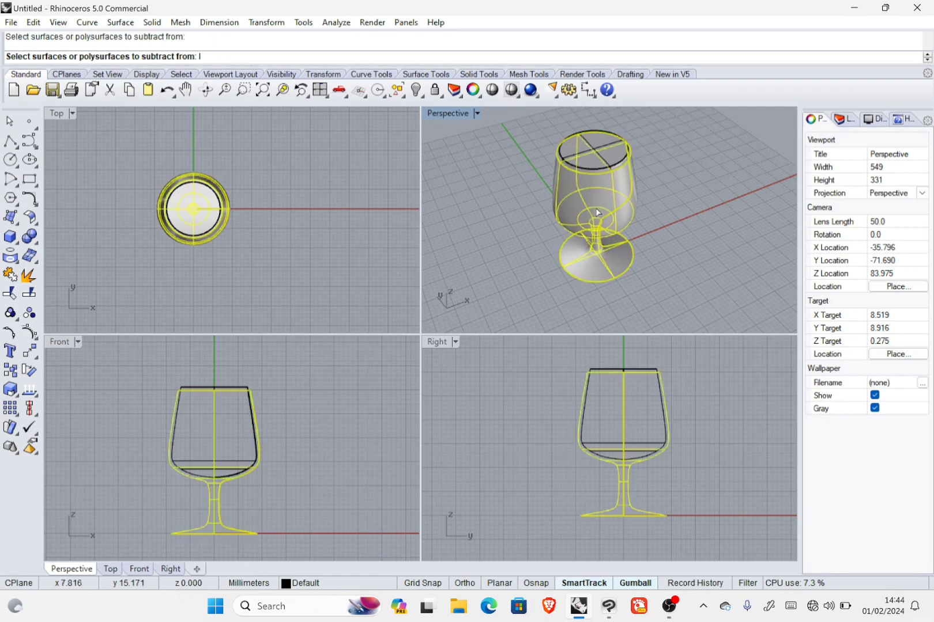
key(Return)
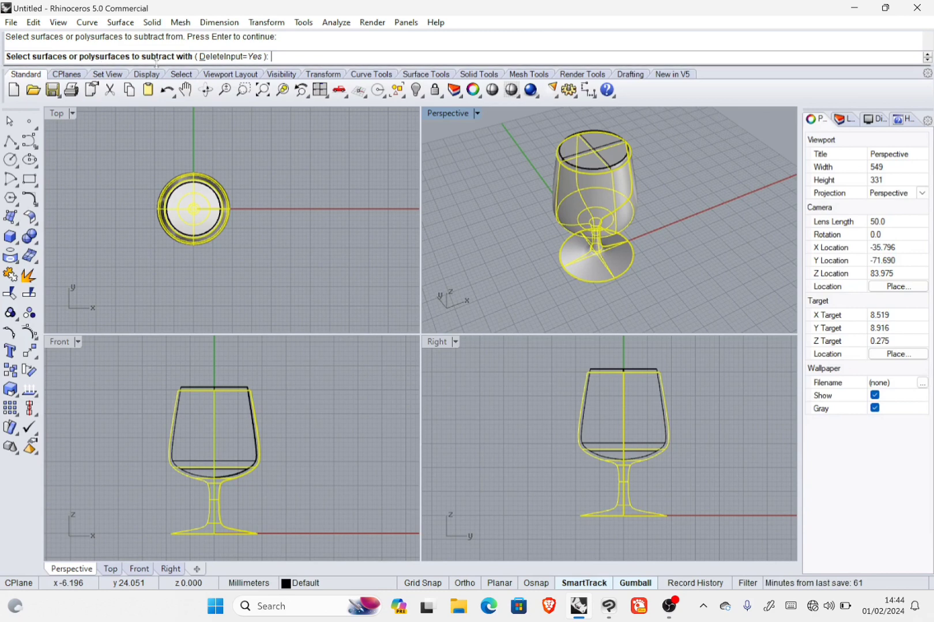
click(599, 143)
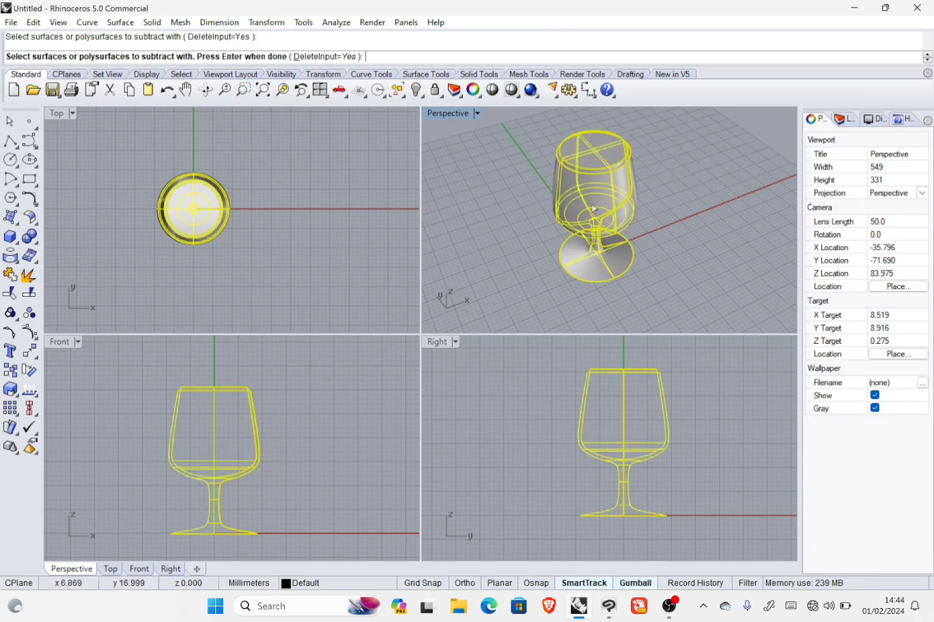
key(Return)
- Start an edge fillet on the glass rim with both the outer and inner rim edges selected at radius 1
right_drag(636, 194, 651, 242)
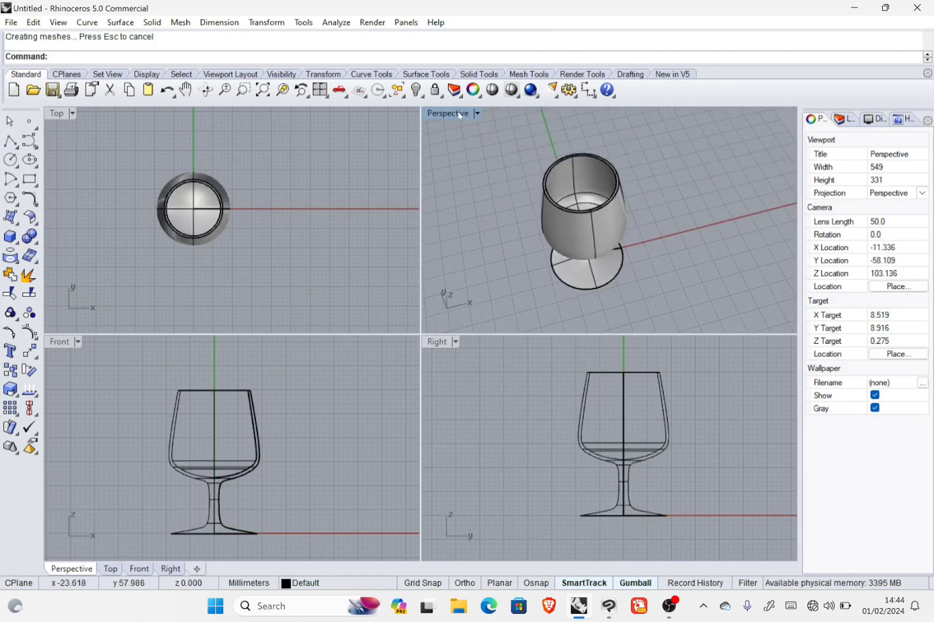
double_click(454, 113)
scroll(456, 253, up, 2)
scroll(357, 206, up, 3)
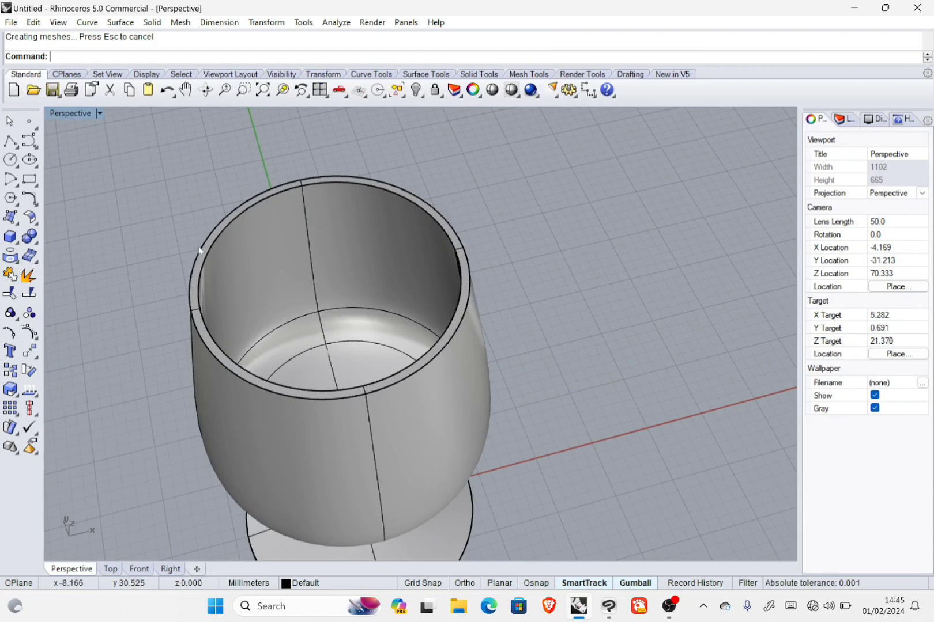
right_drag(199, 283, 203, 261)
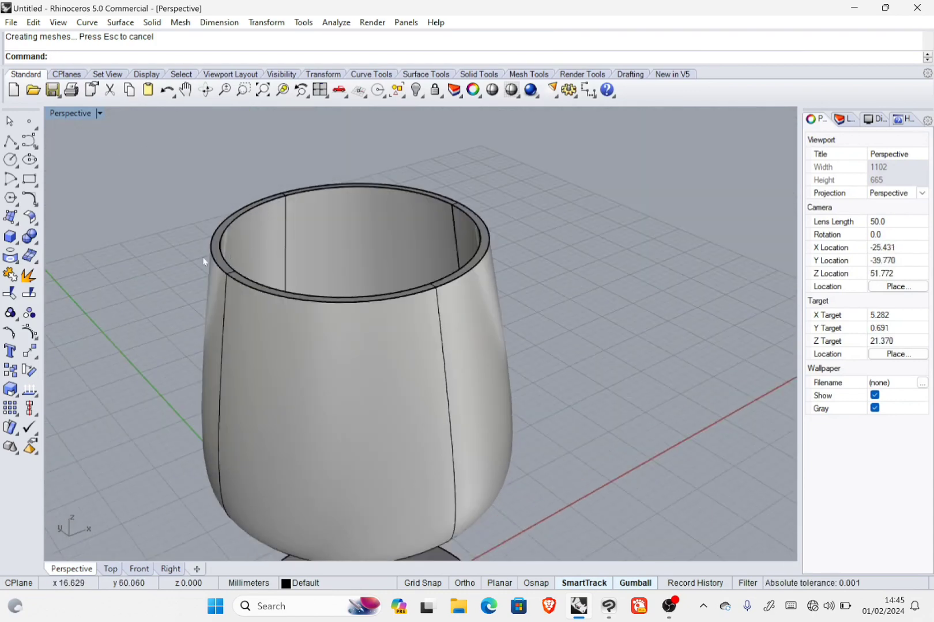
click(153, 23)
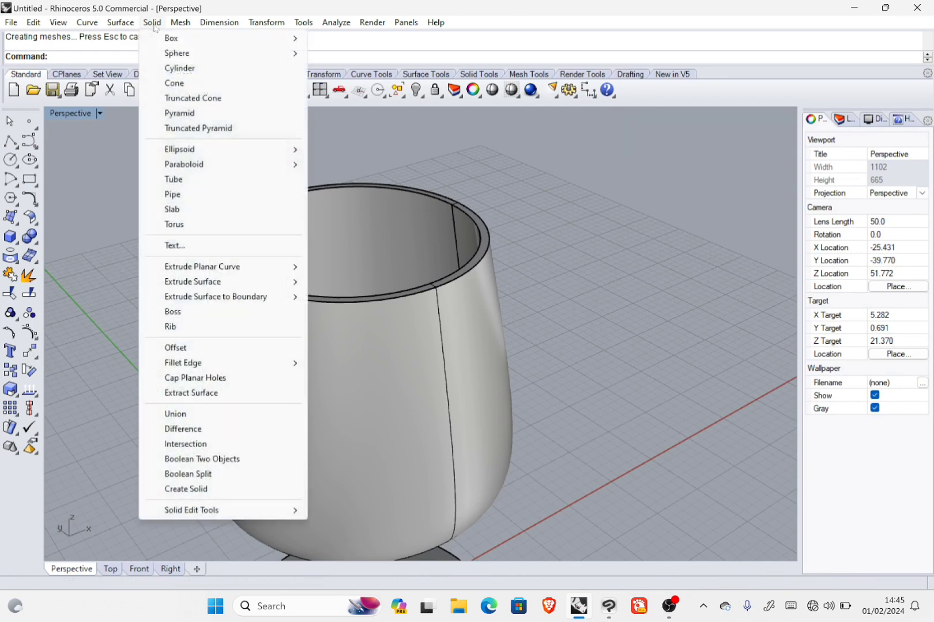
mouse_move(252, 366)
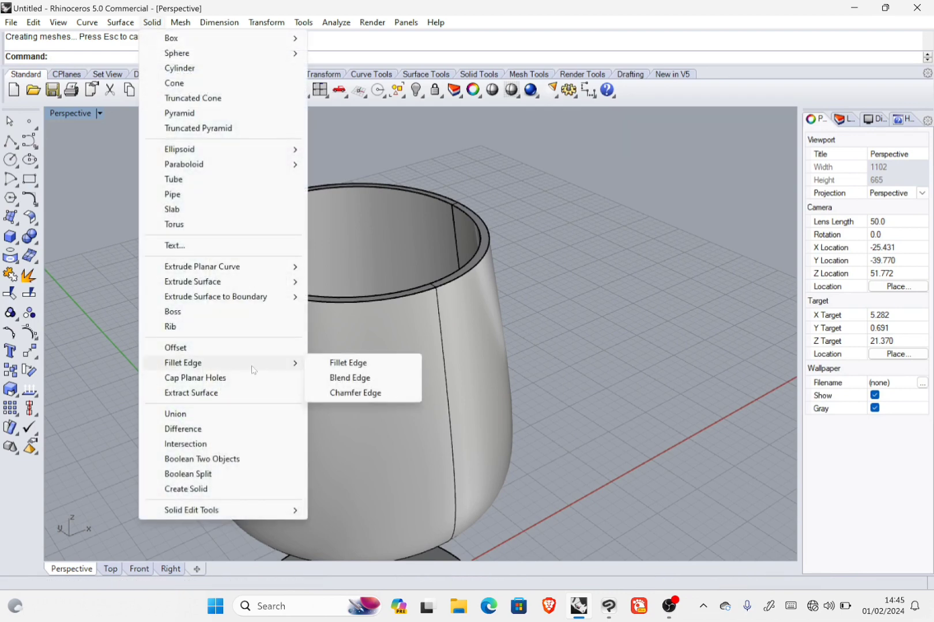
click(347, 363)
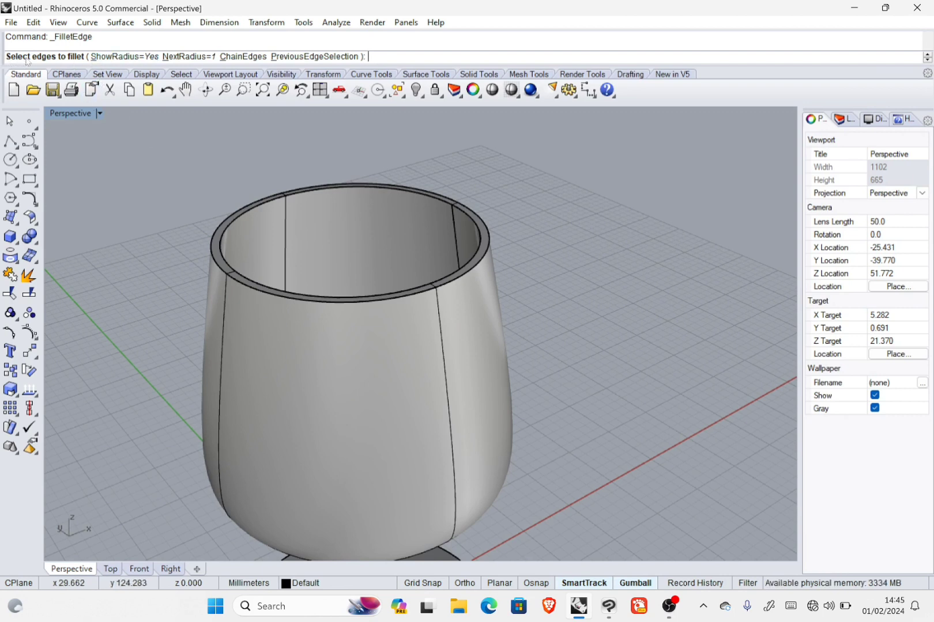
click(236, 282)
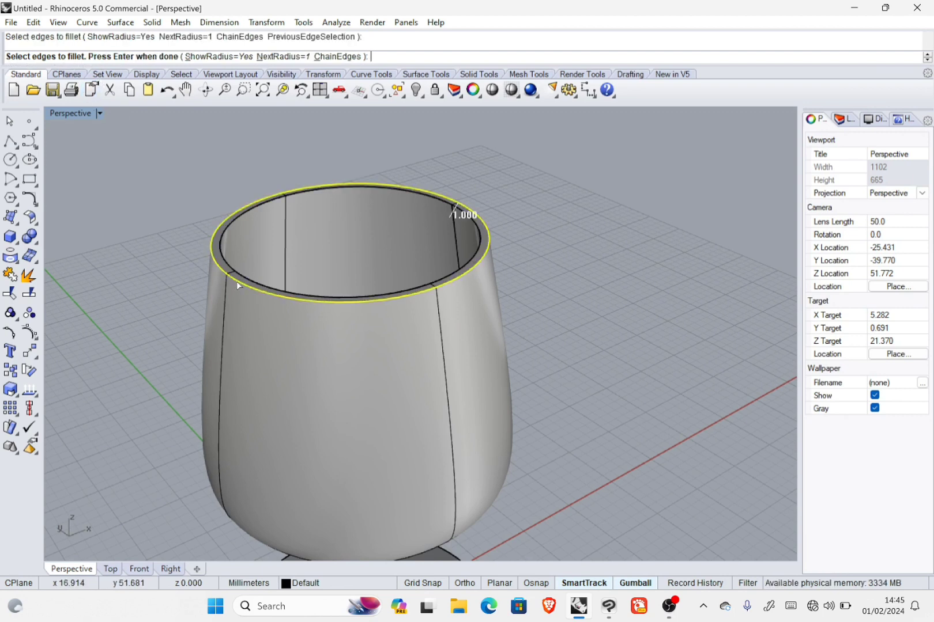
click(258, 290)
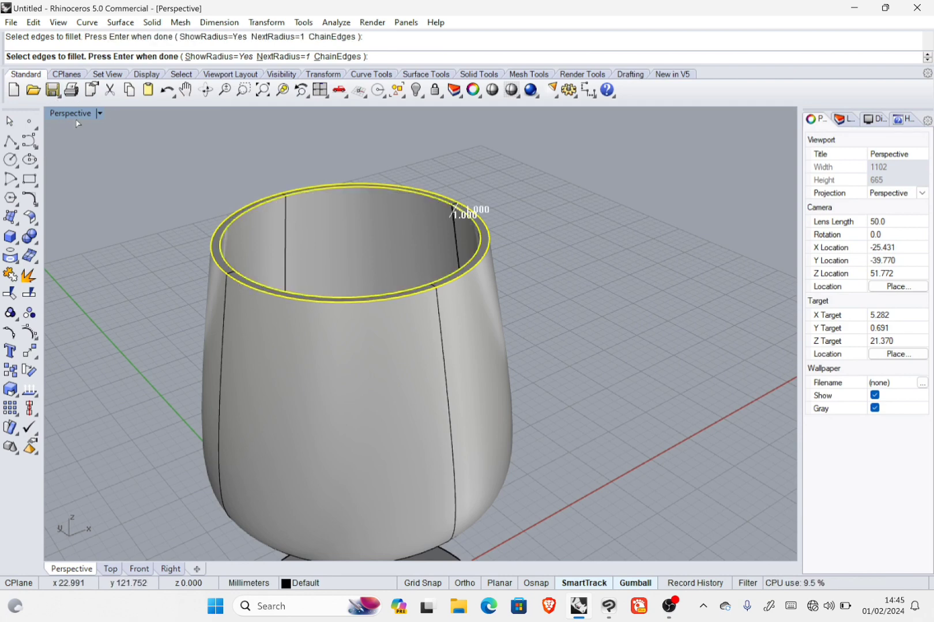
key(Return)
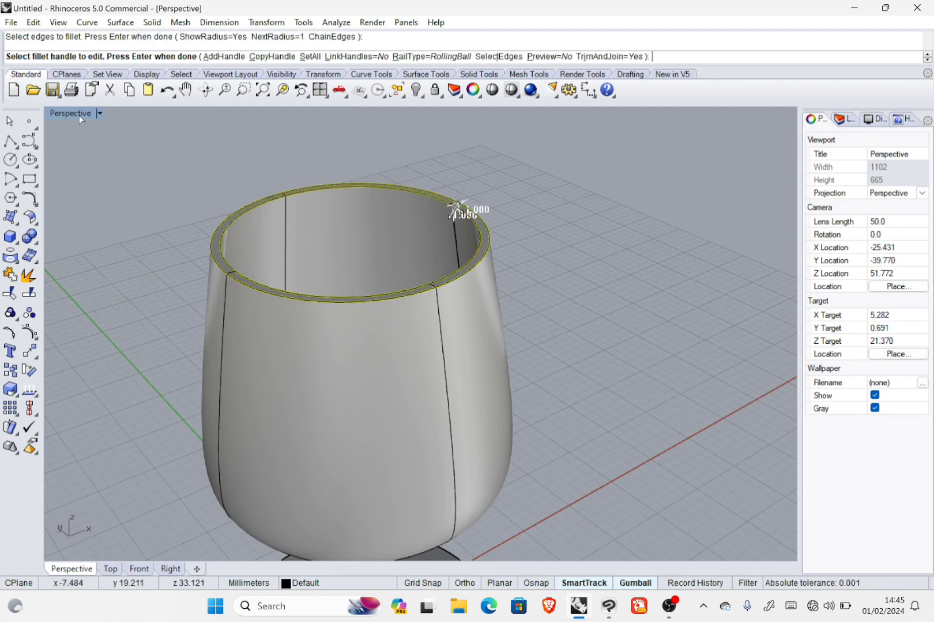
- In the Front view, adjust the rim fillet radii to about 0.228 on the outer edge and 0.195 on the inner edge, and apply the fillet
double_click(80, 115)
double_click(60, 341)
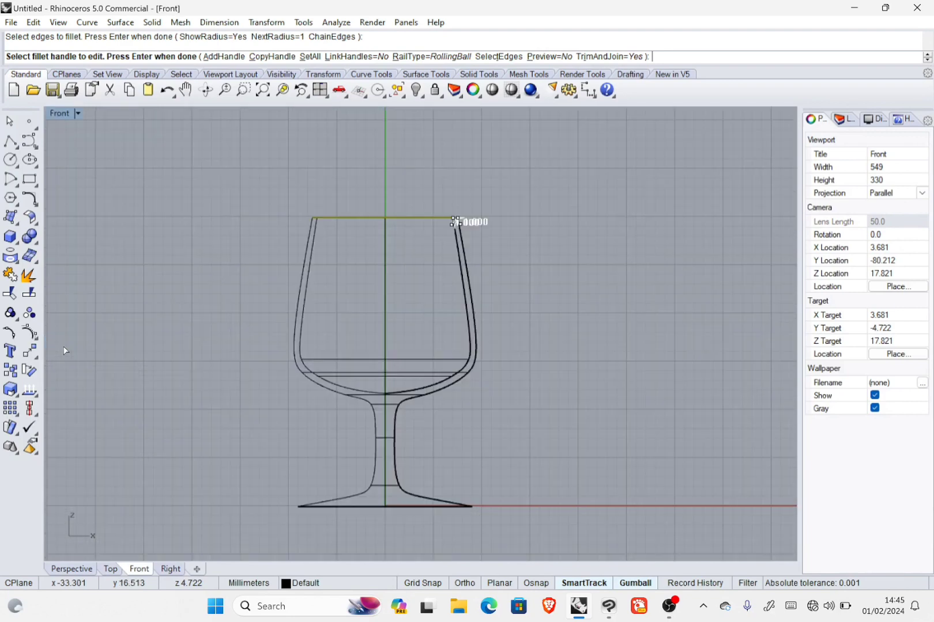
scroll(487, 224, up, 3)
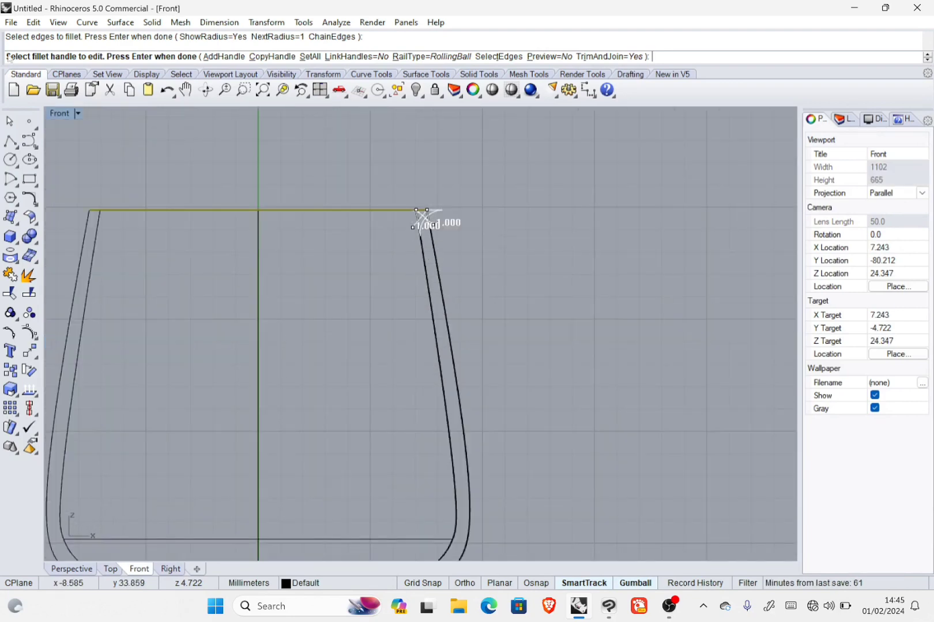
scroll(371, 190, up, 3)
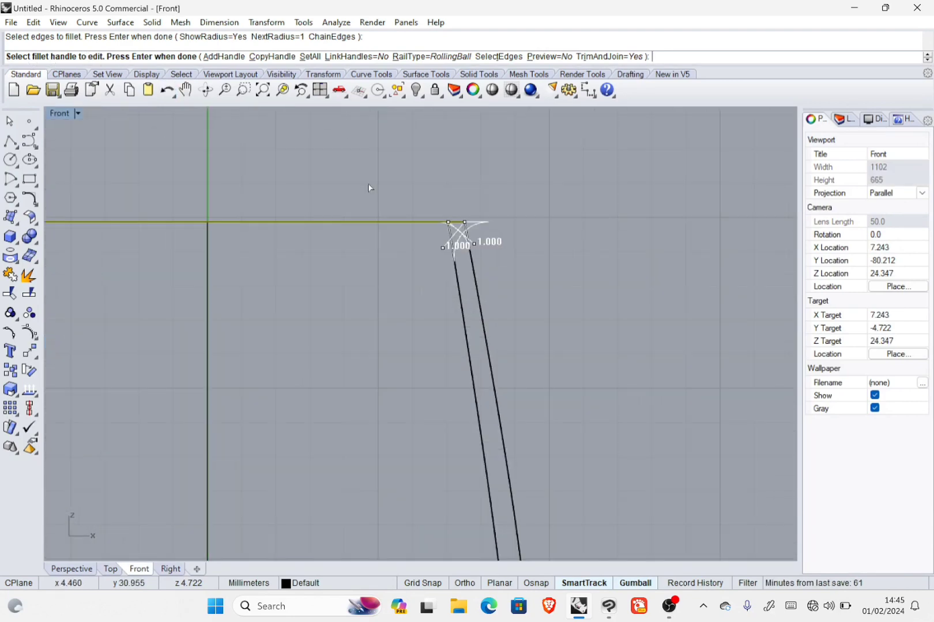
scroll(501, 273, up, 3)
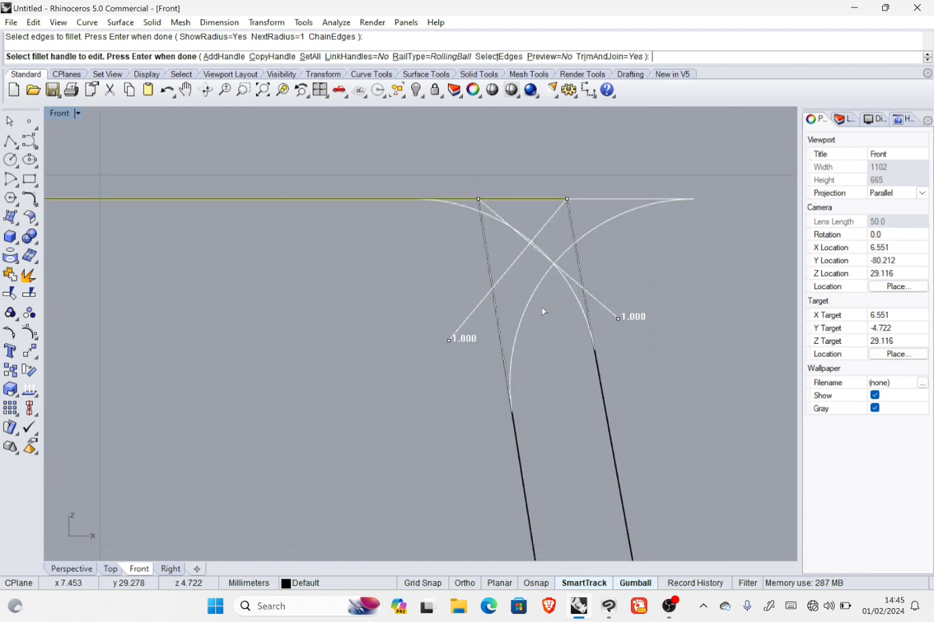
click(450, 343)
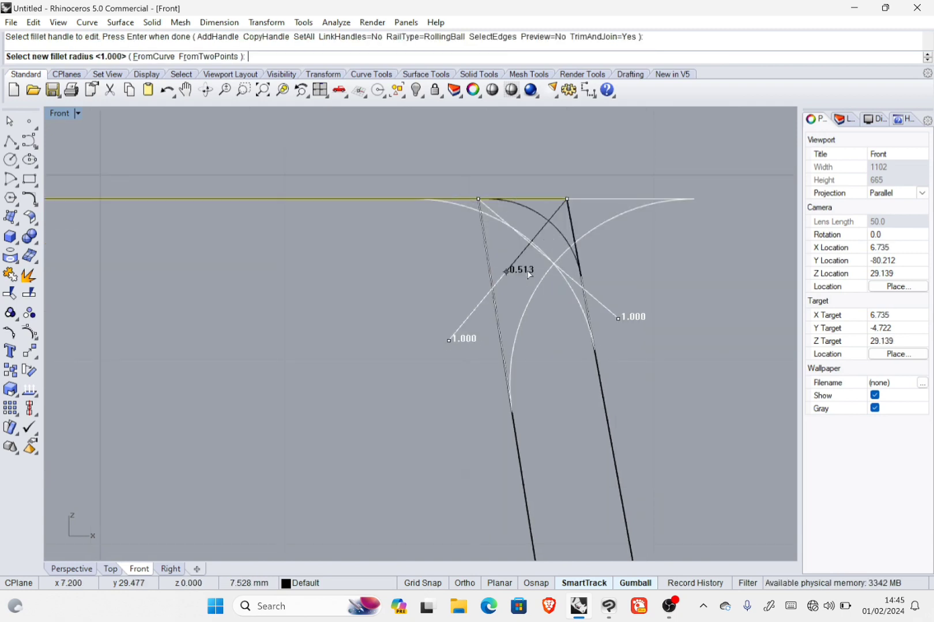
click(557, 234)
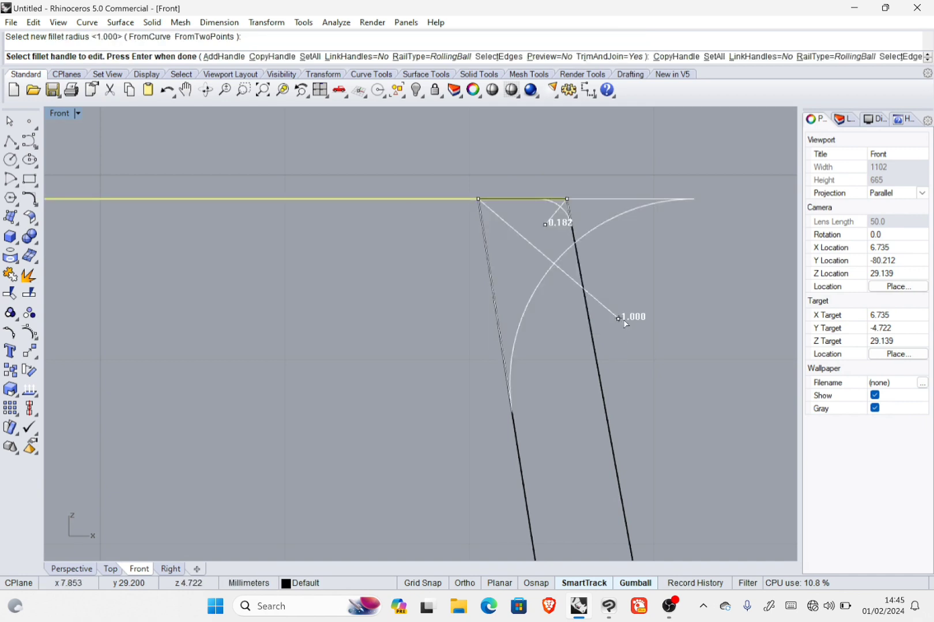
click(545, 225)
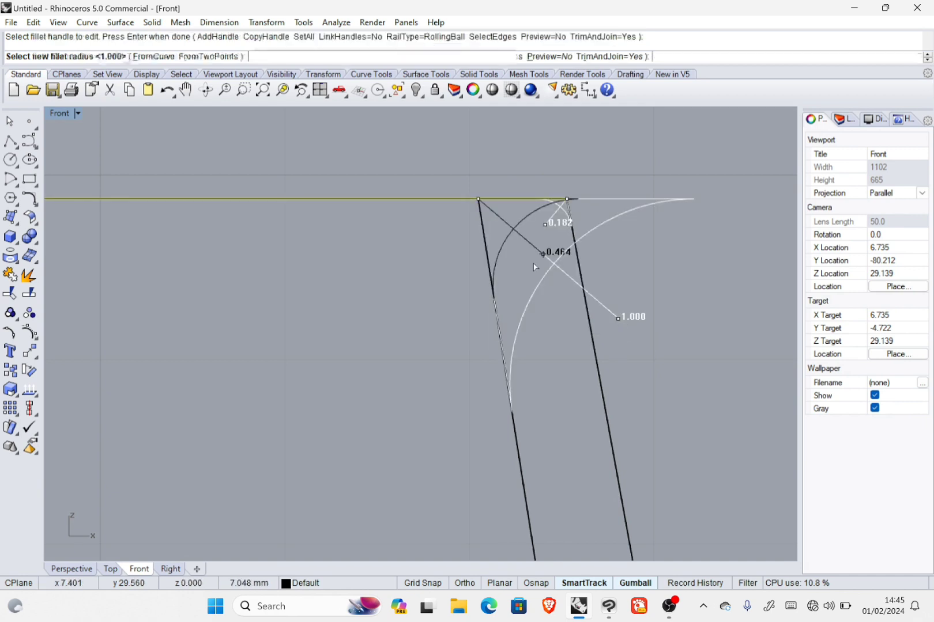
click(494, 239)
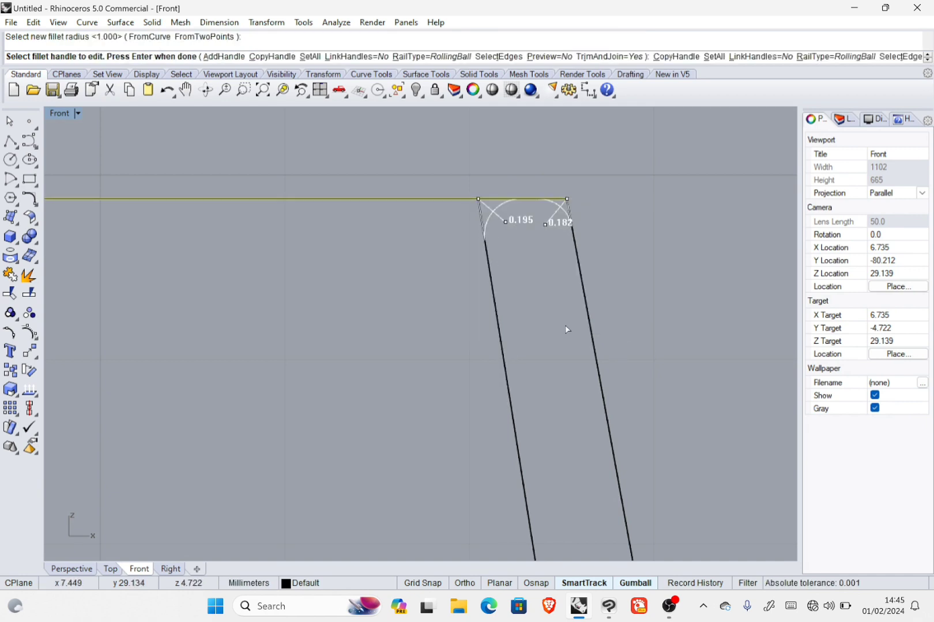
click(545, 225)
click(549, 236)
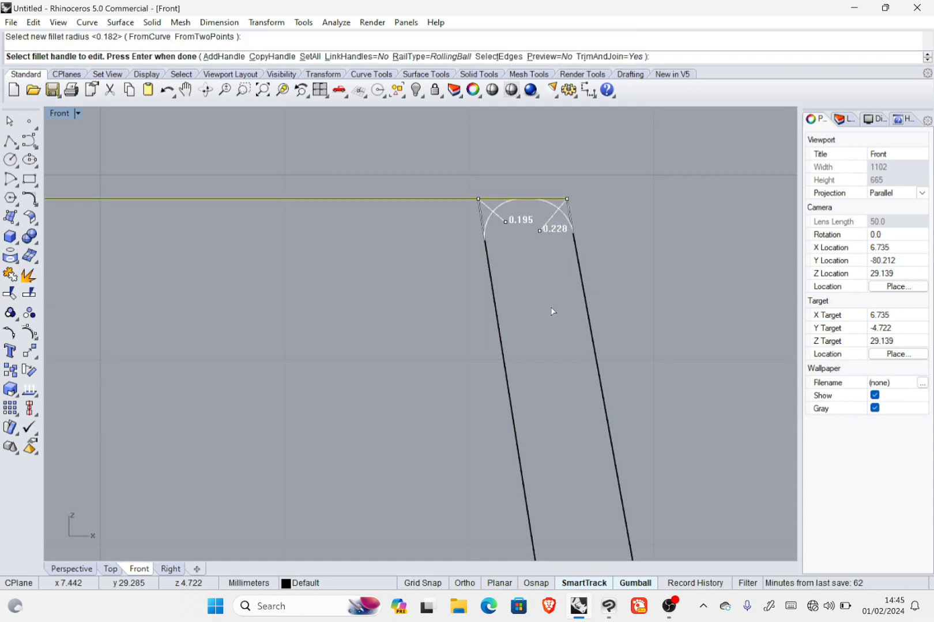
key(Return)
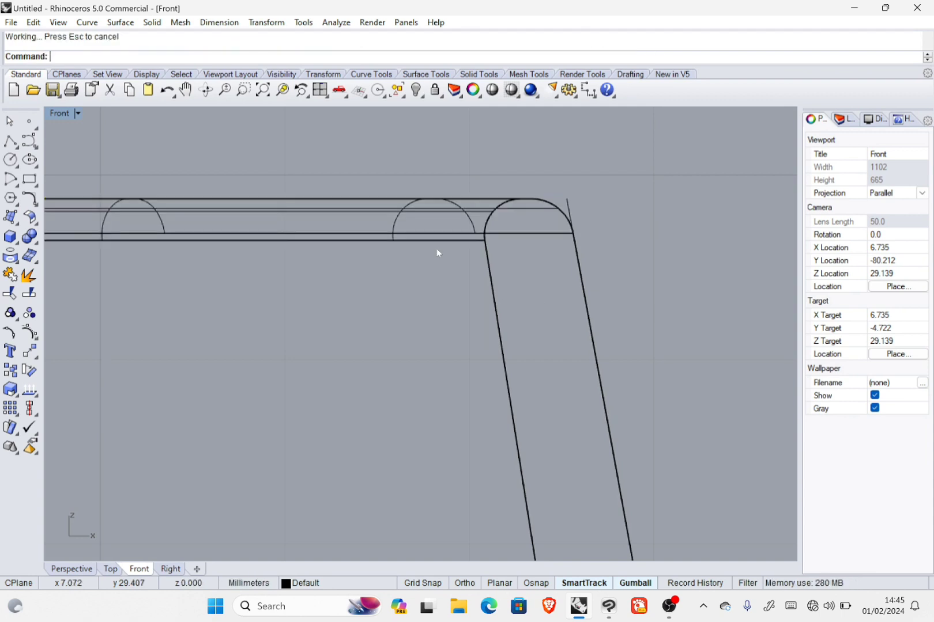
- Examine the filleted rim and the whole hollow glass in the maximized Perspective view from several angles
double_click(65, 113)
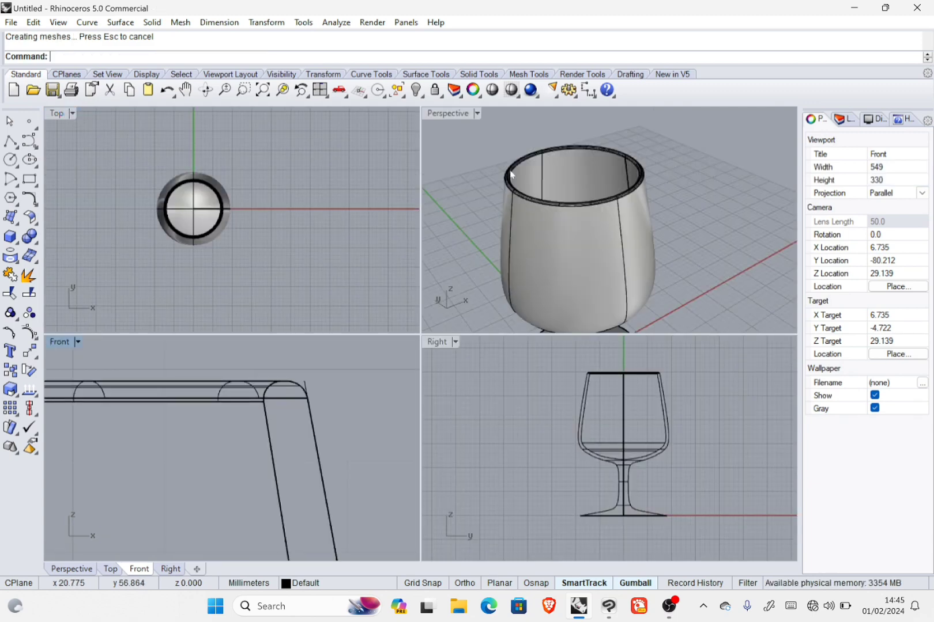
double_click(445, 113)
right_drag(396, 268, 221, 267)
right_drag(228, 308, 267, 304)
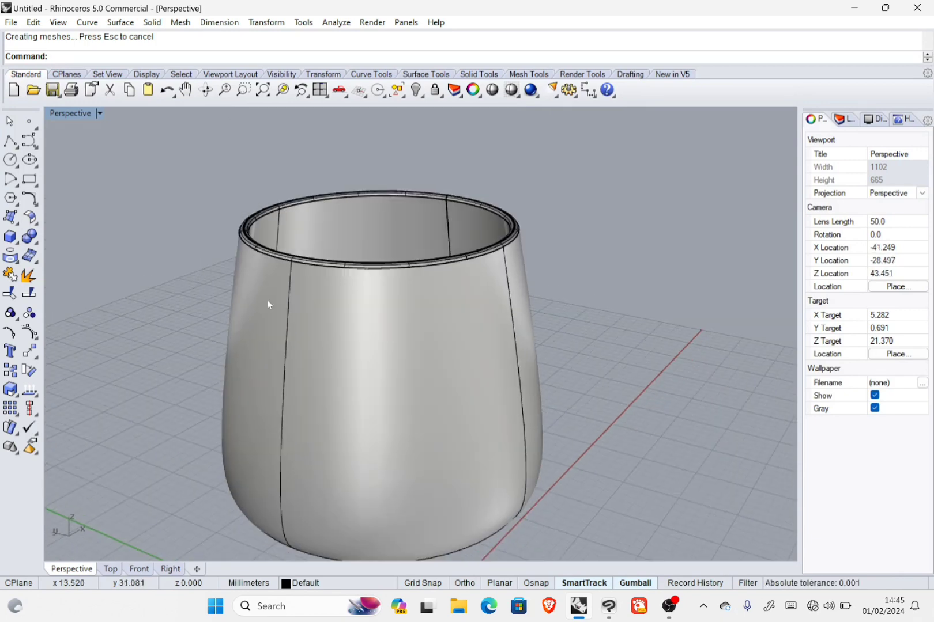
scroll(517, 247, down, 6)
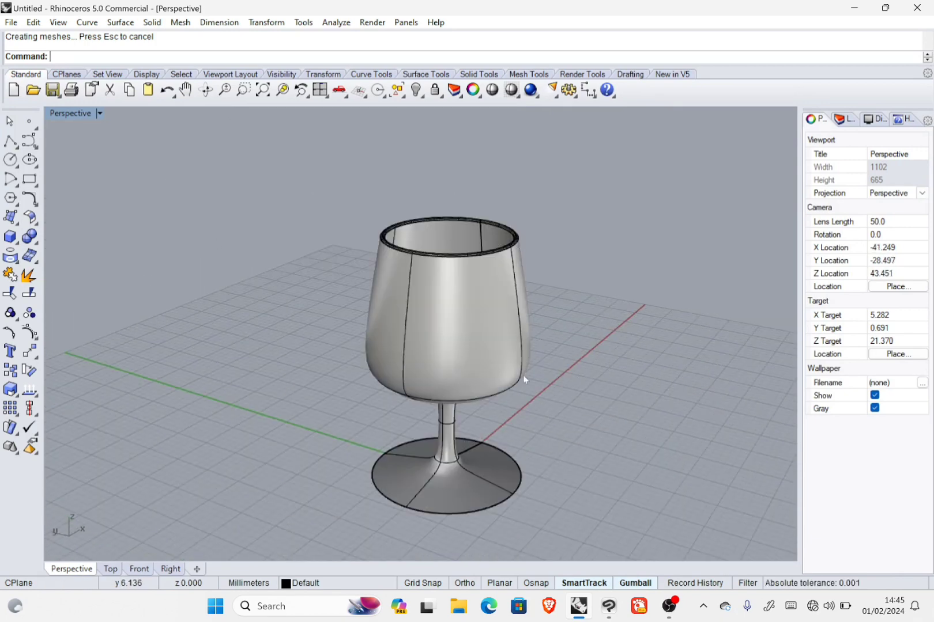
right_drag(609, 354, 380, 328)
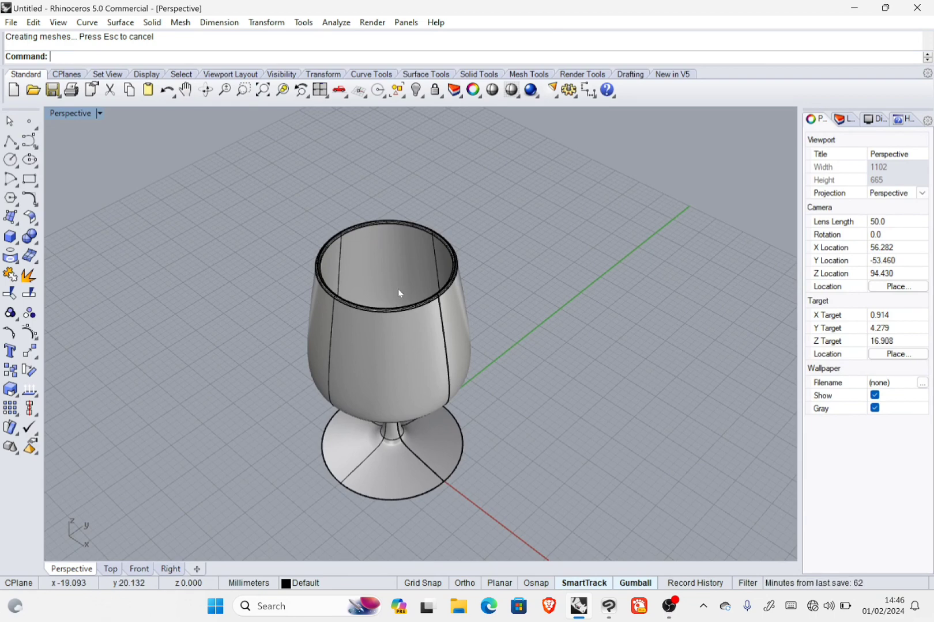
right_drag(502, 275, 454, 343)
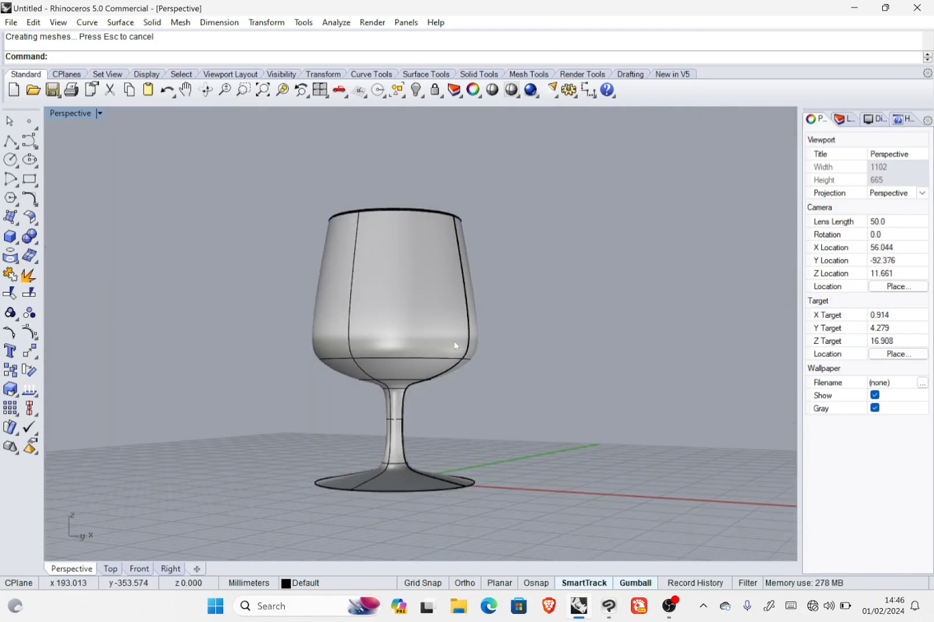
right_drag(502, 400, 461, 436)
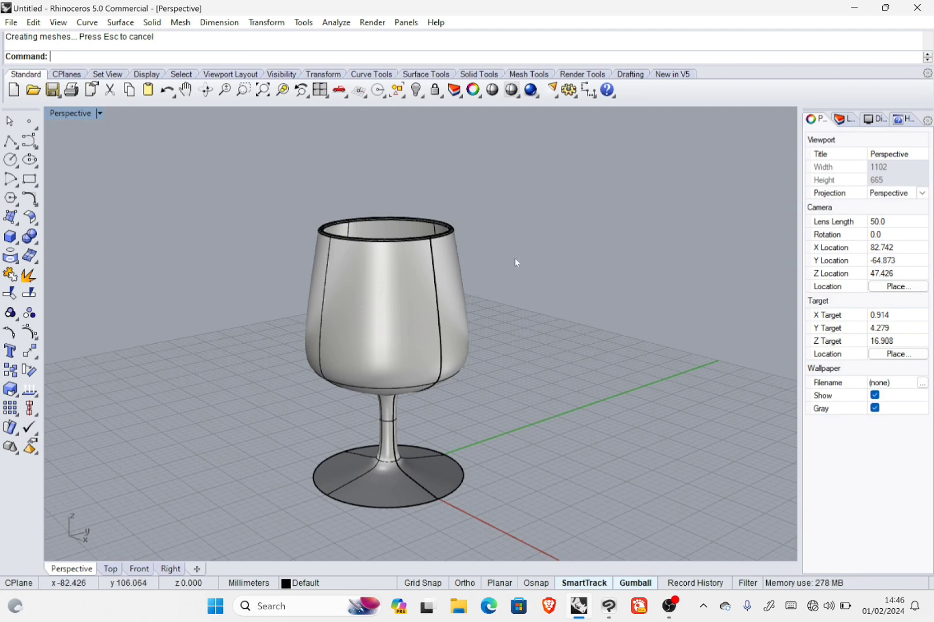
right_drag(526, 256, 423, 314)
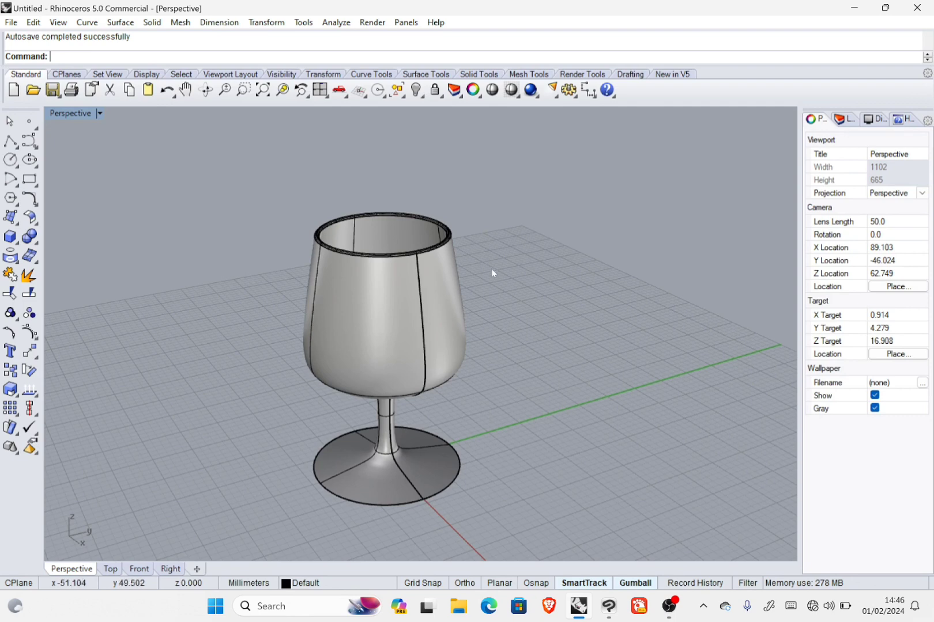
right_drag(491, 273, 538, 333)
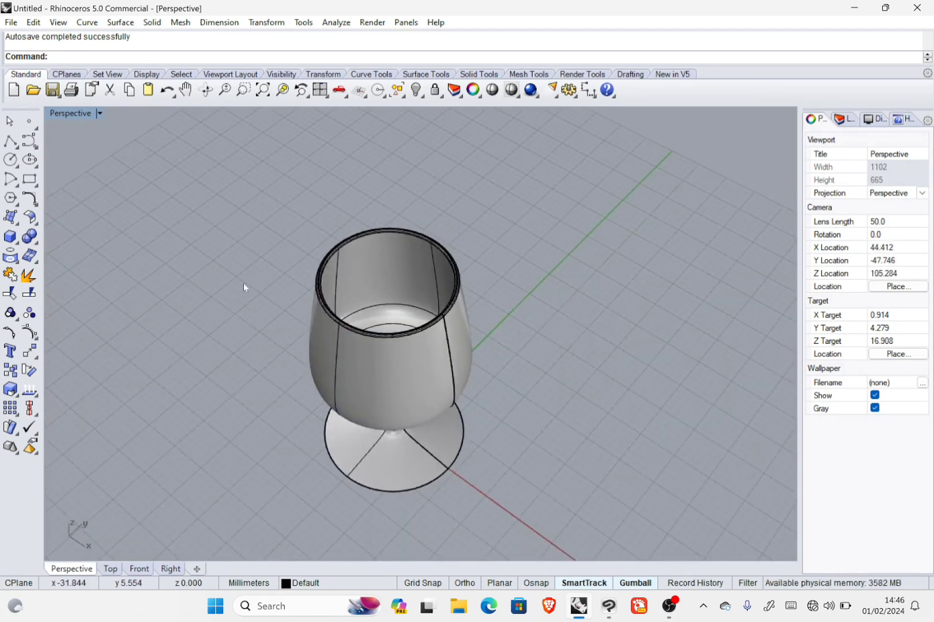